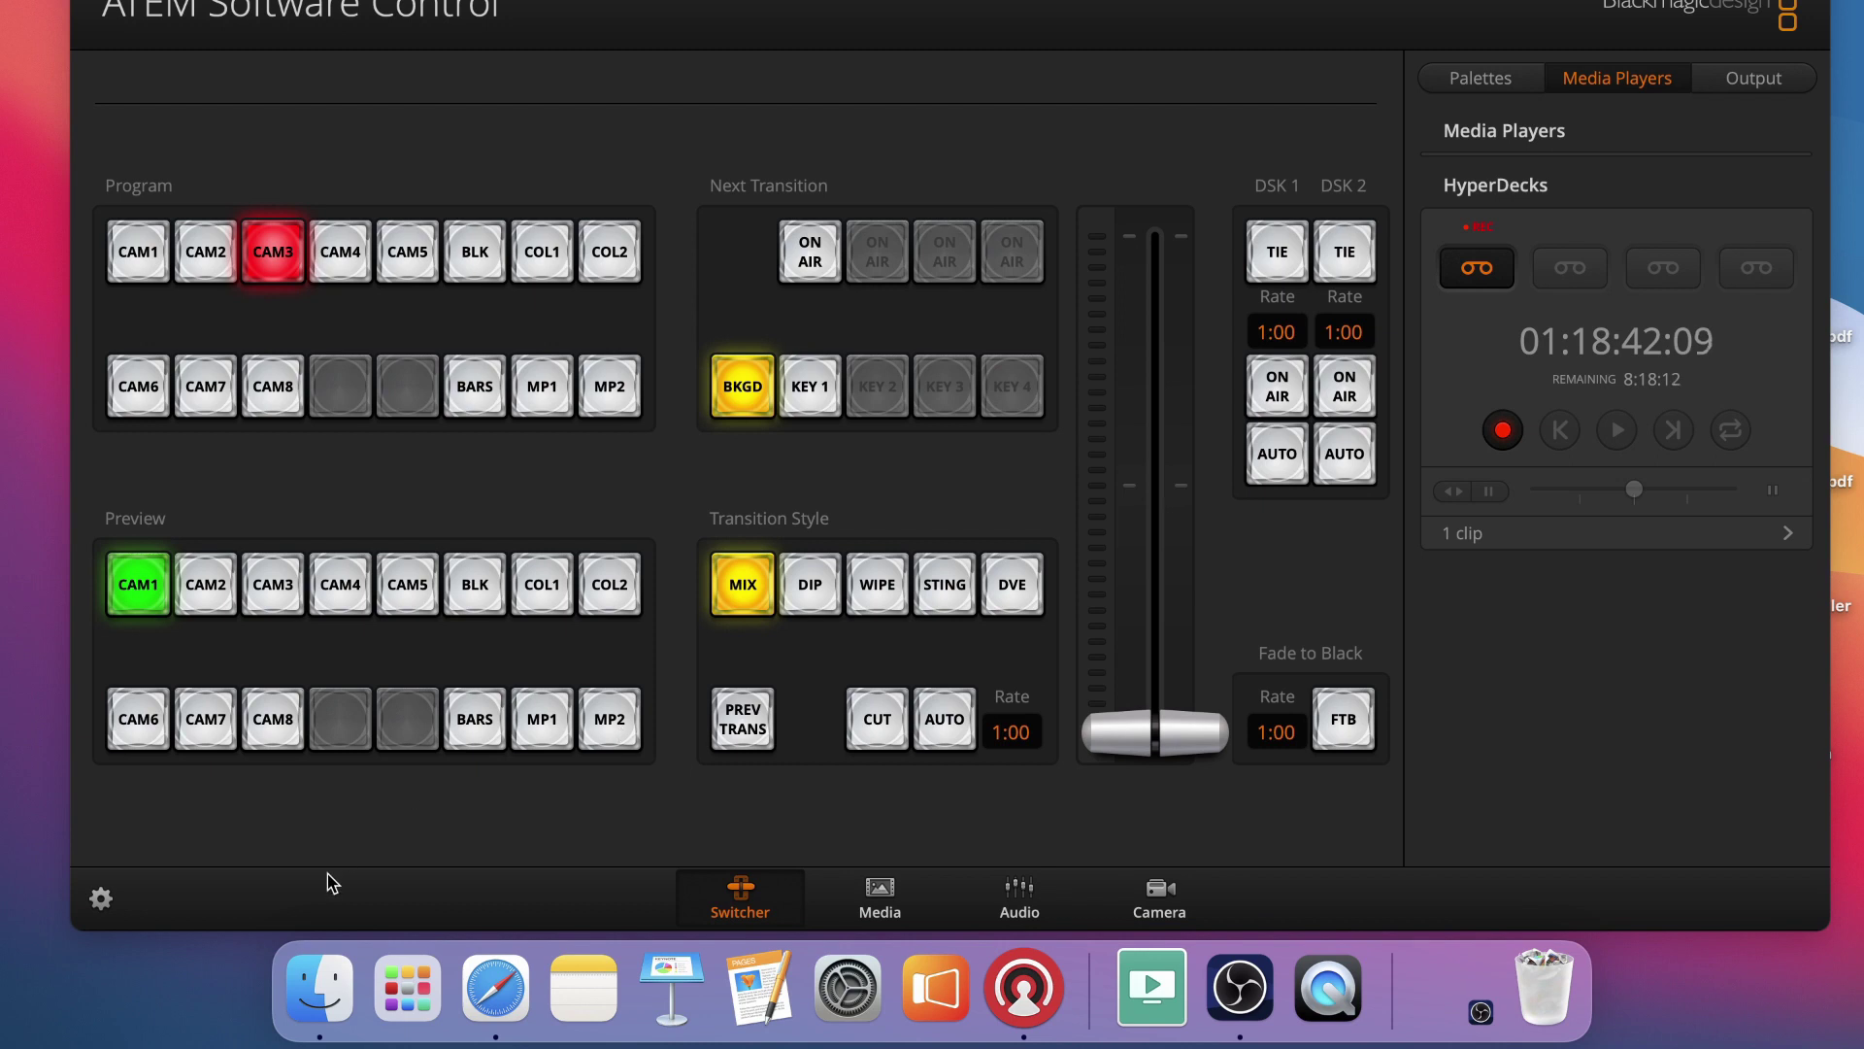
Launch Desktop Video Setup from Applications > Blackmagic Desktop Video in Finder
{"action": "left_click", "coordinate": [321, 986]}
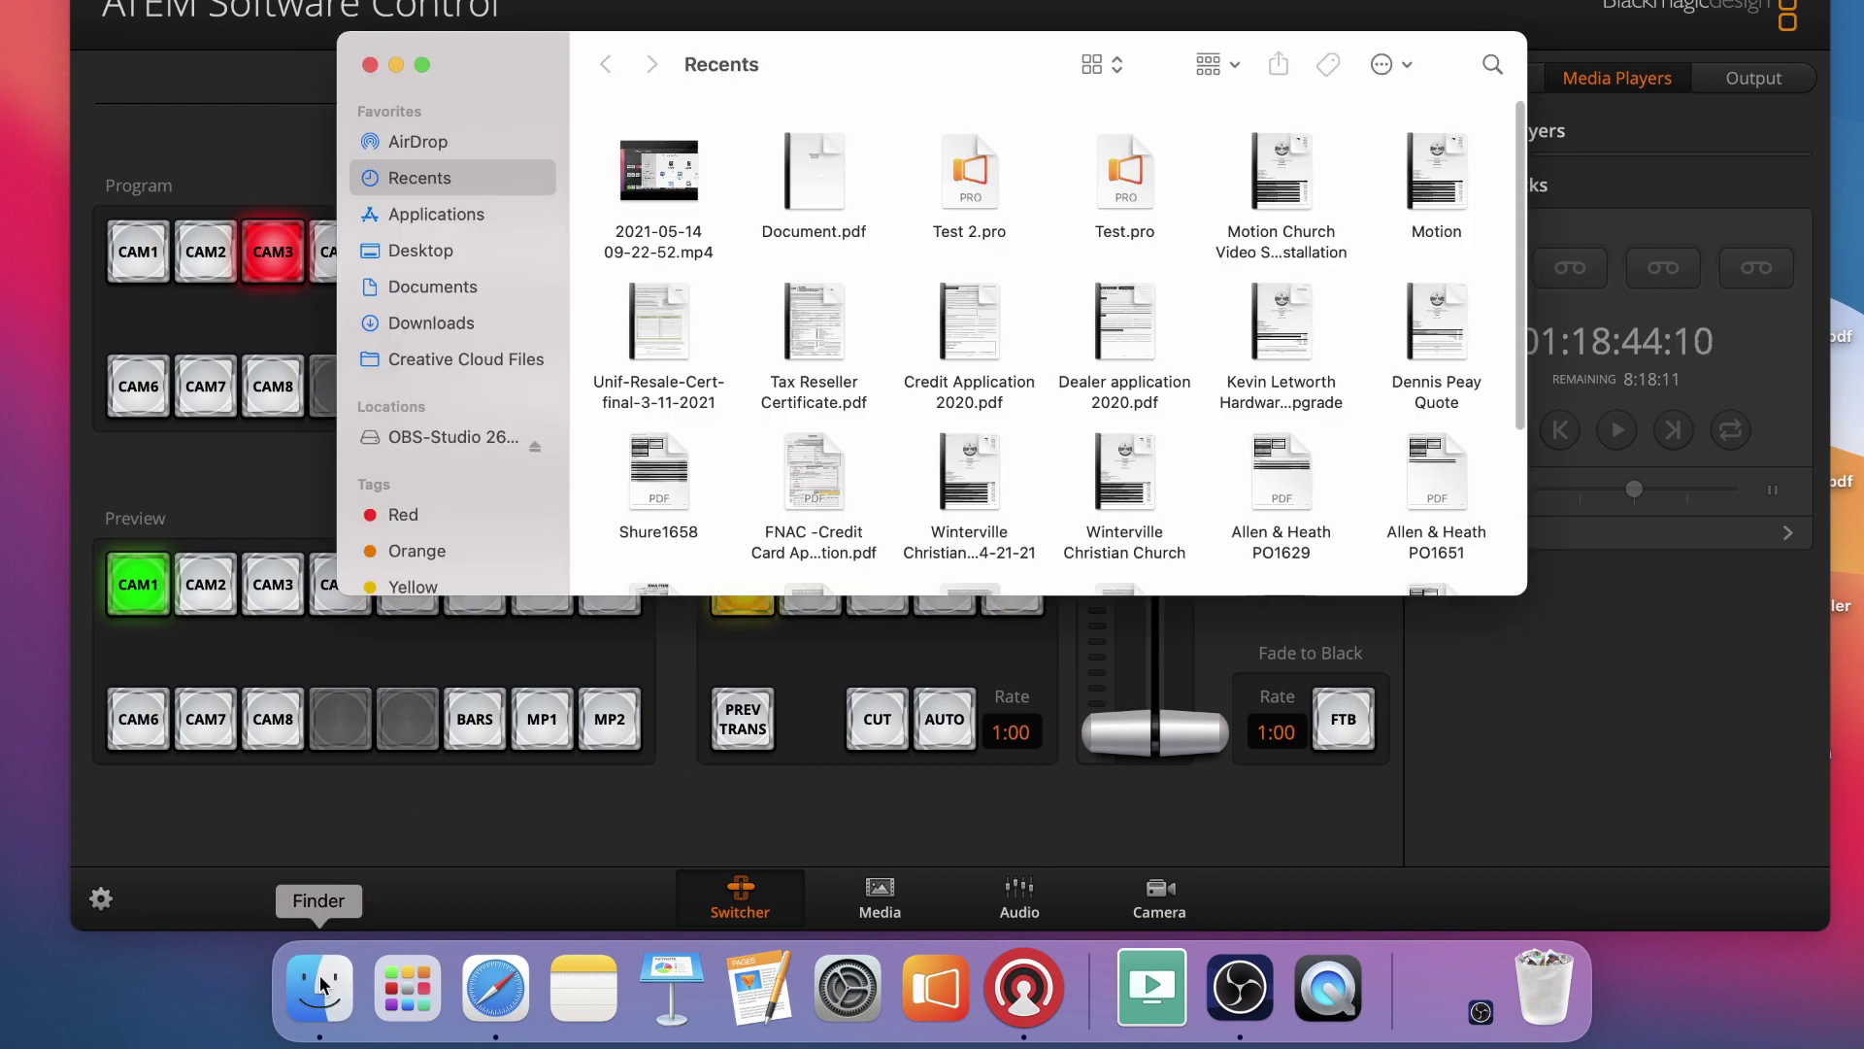
{"action": "left_click", "coordinate": [456, 216]}
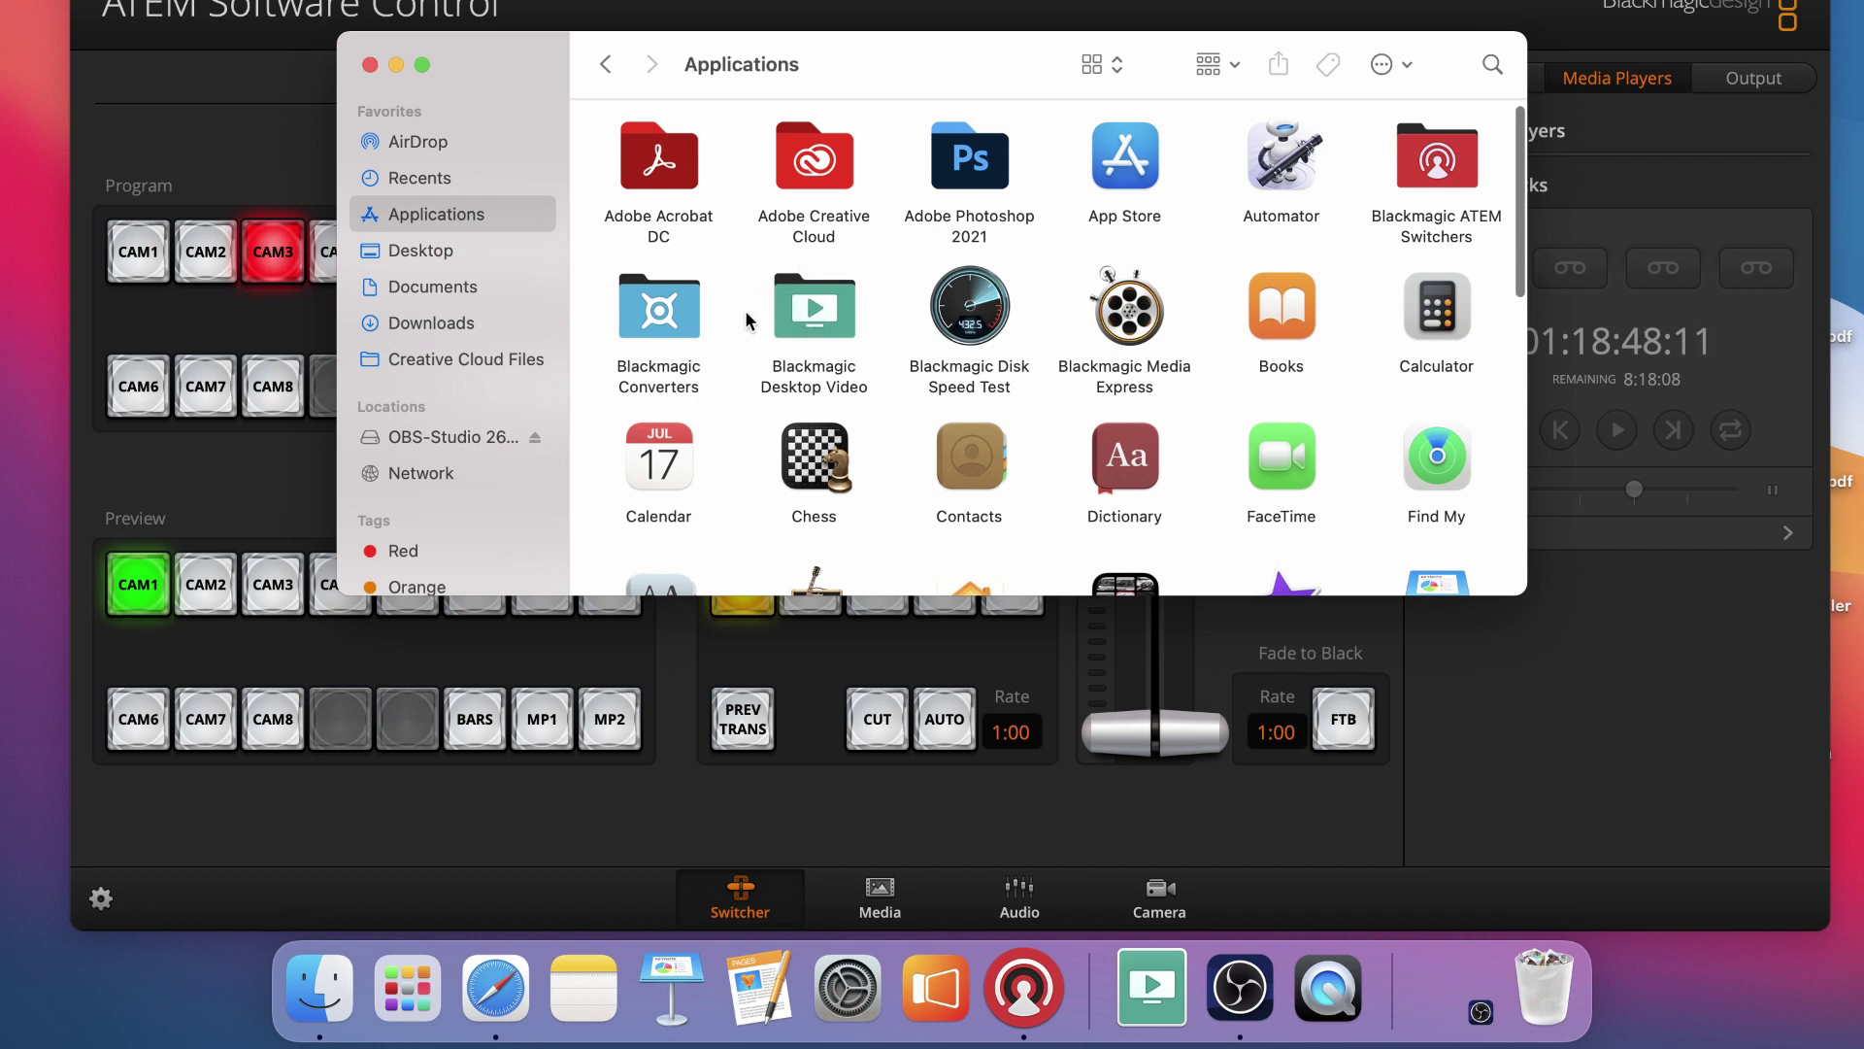
{"action": "double_click", "coordinate": [816, 304]}
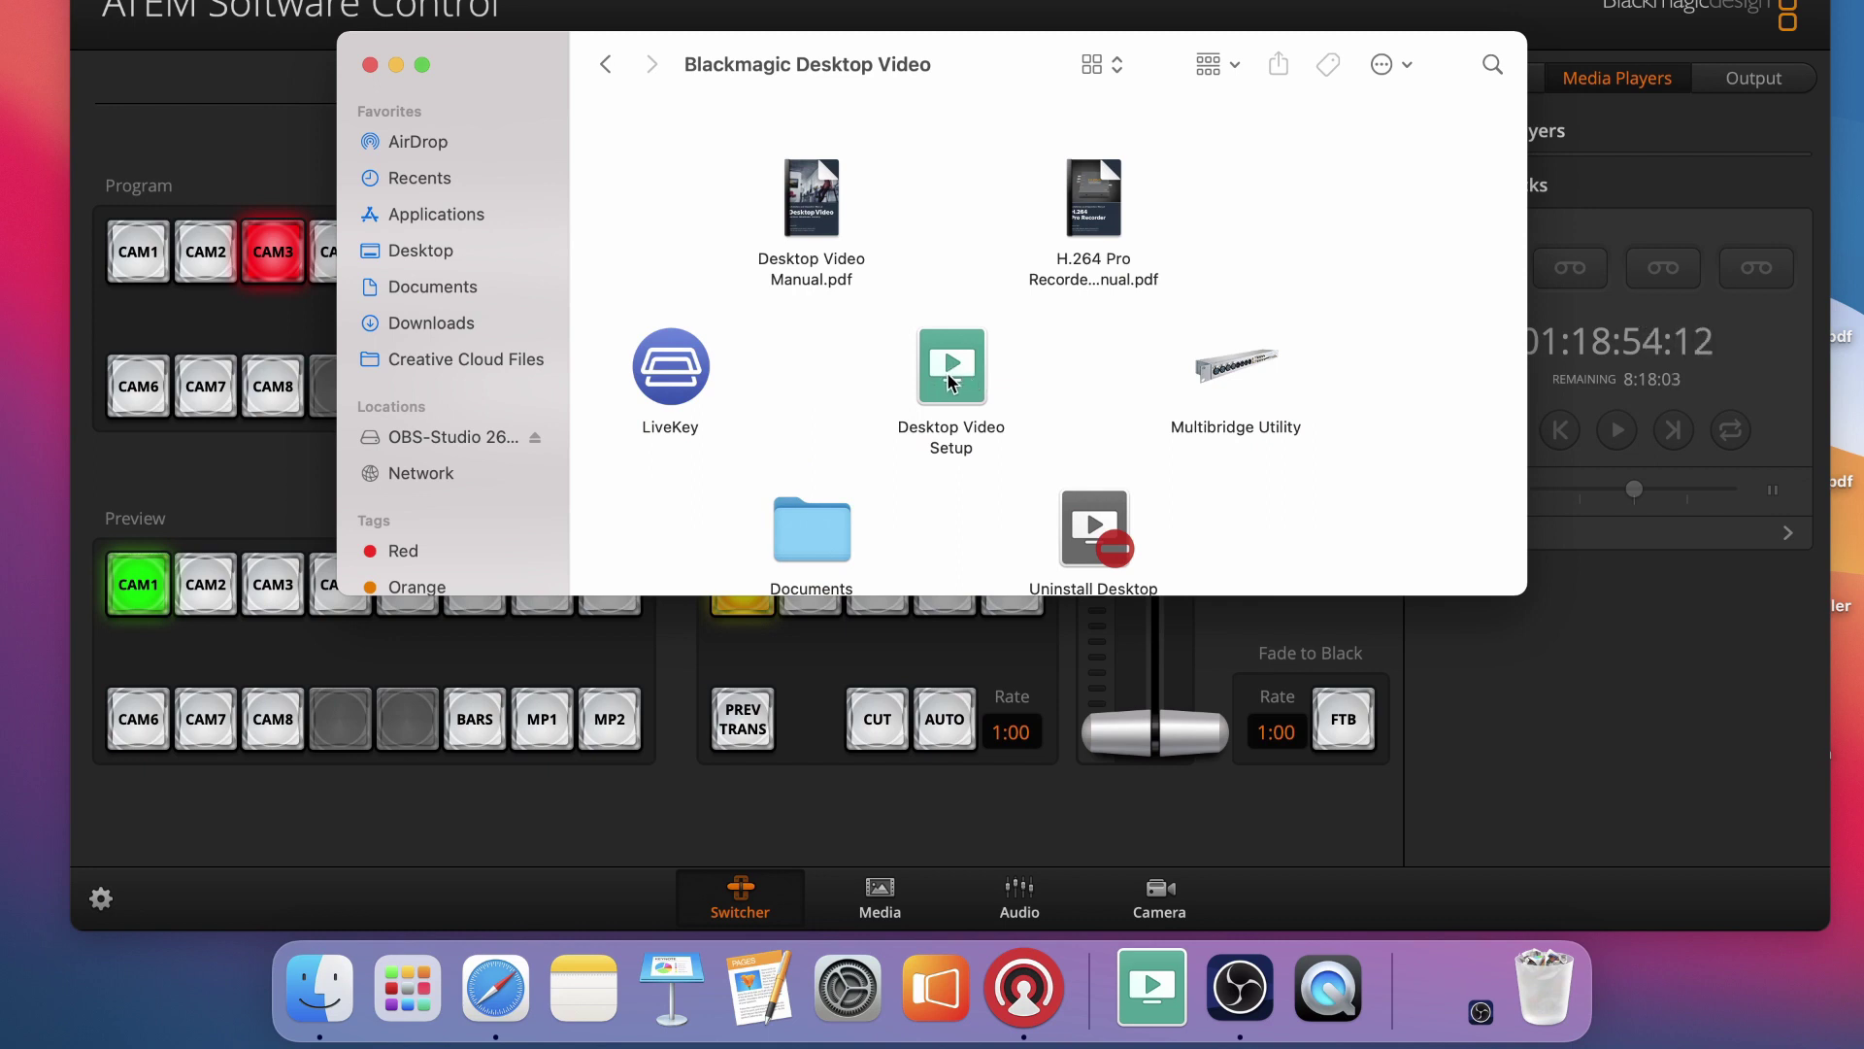
{"action": "double_click", "coordinate": [952, 381]}
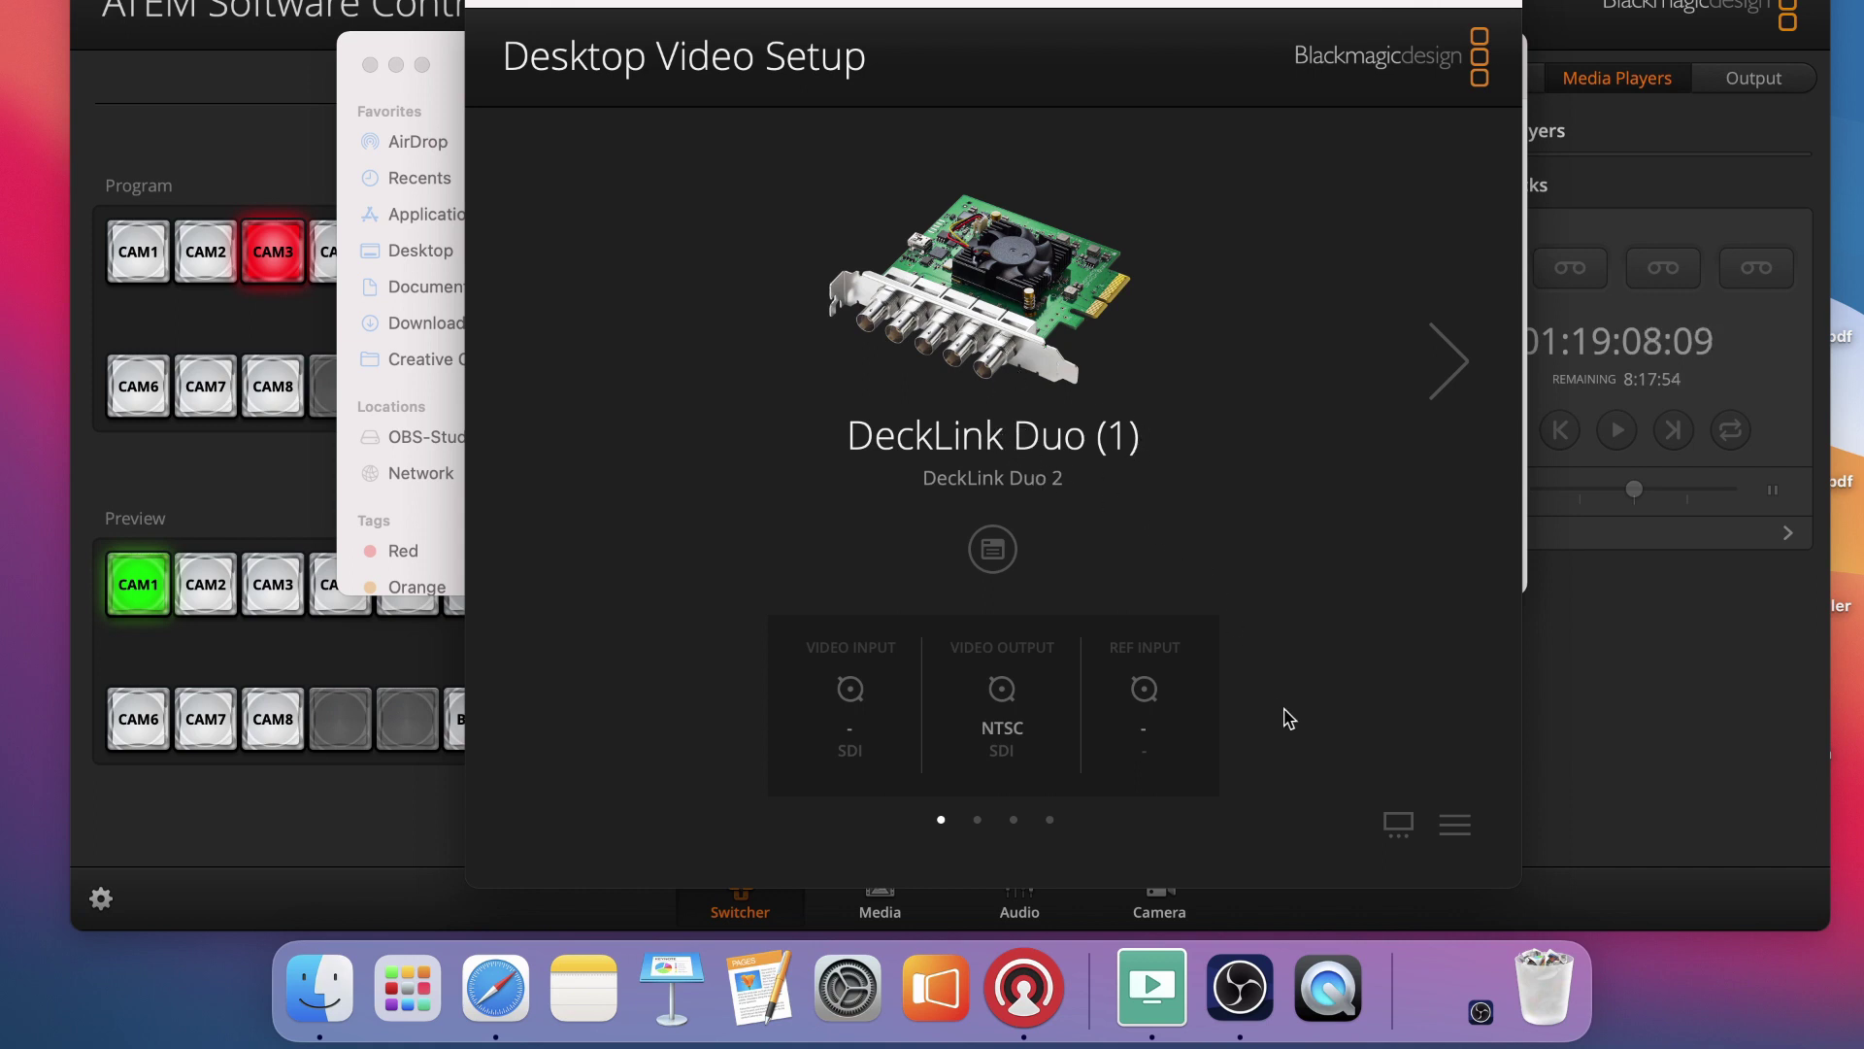
Switch Desktop Video Setup to list view showing all four DeckLink Duo cards
{"action": "left_click", "coordinate": [1456, 827]}
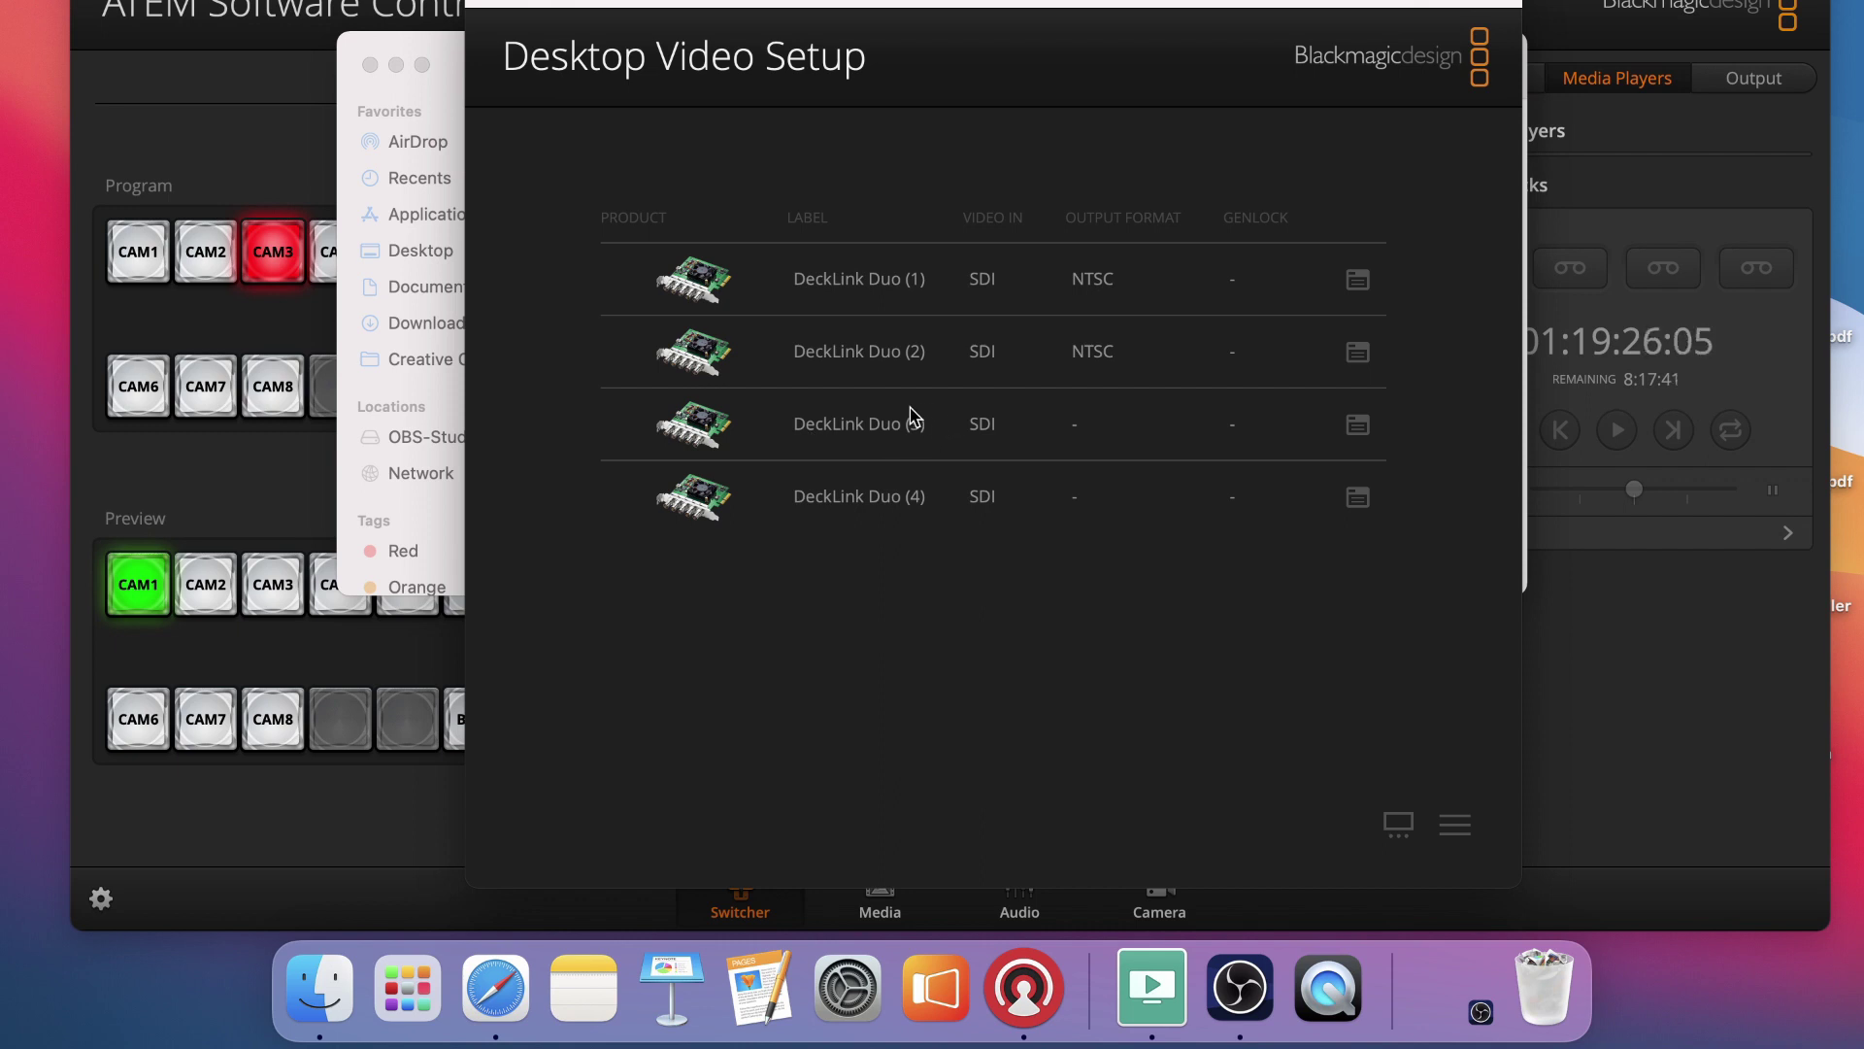
Set DeckLink Duo (1)'s default video standard to 1080p23.98, review its connectors, and save
{"action": "left_click", "coordinate": [1357, 282]}
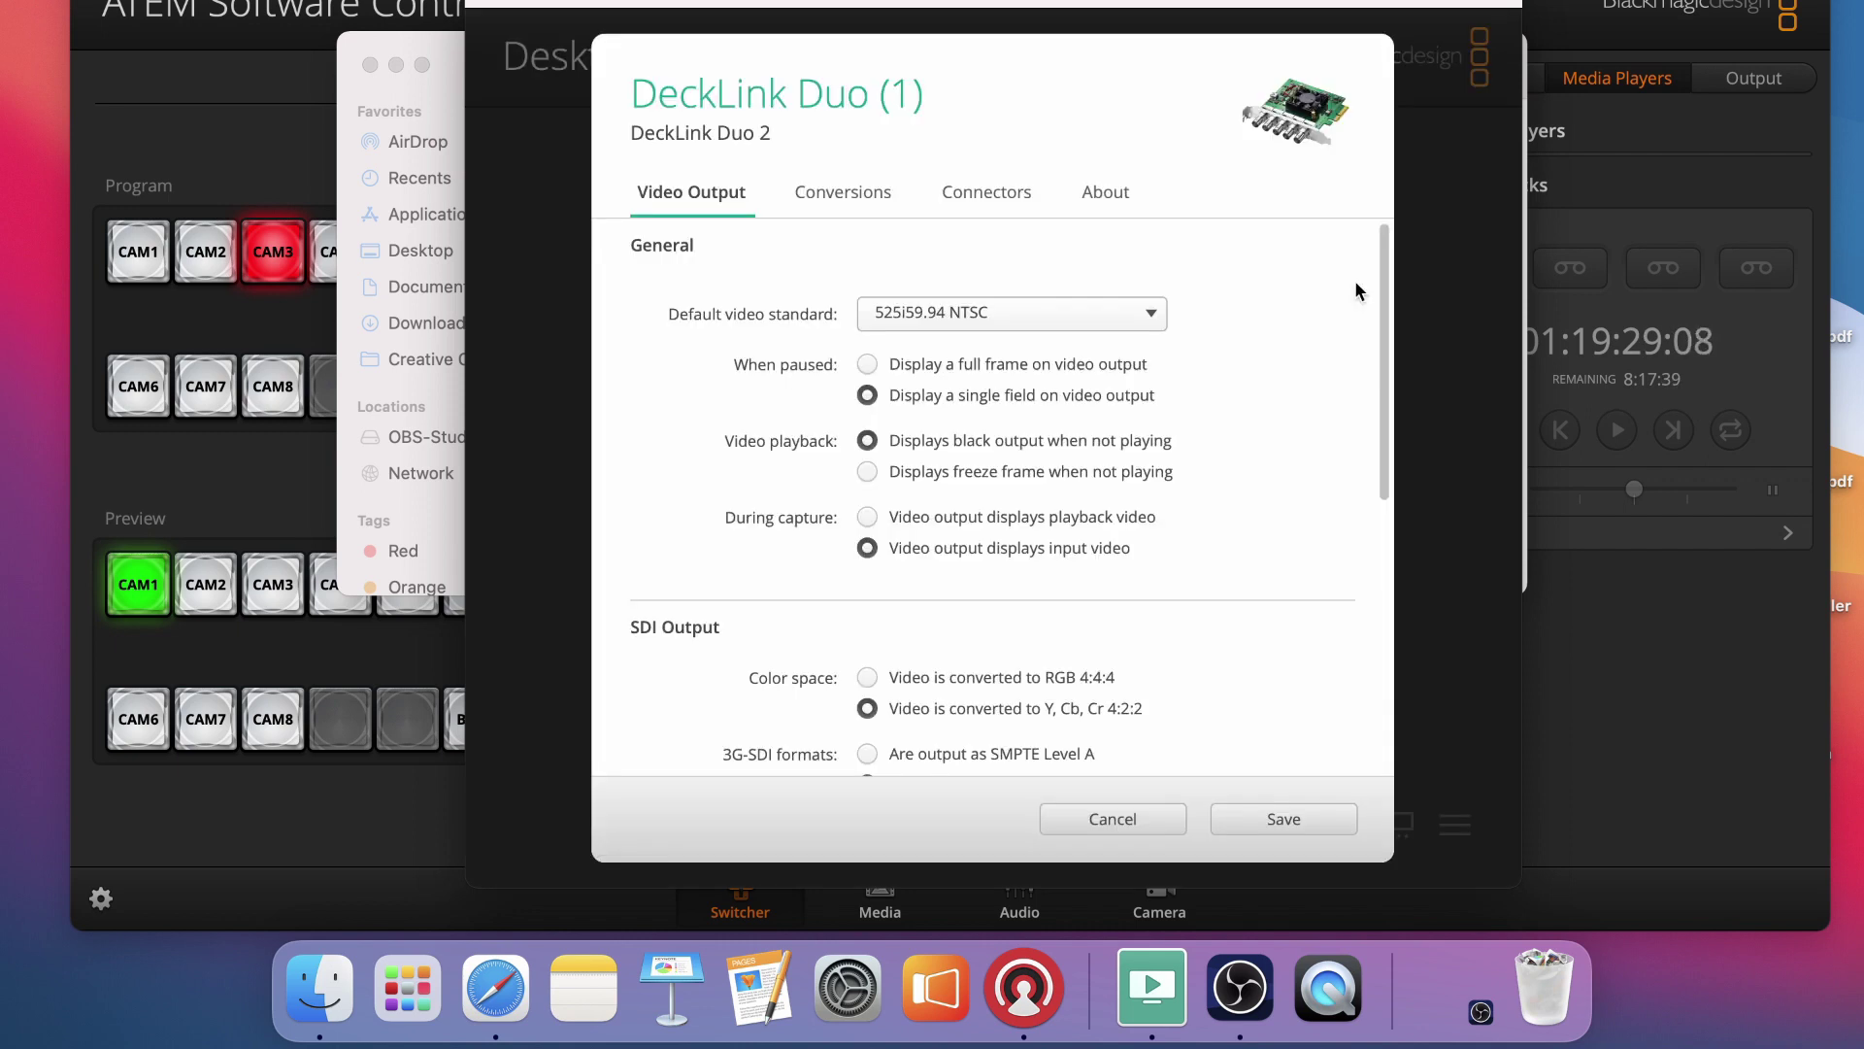
{"action": "left_click", "coordinate": [1156, 315]}
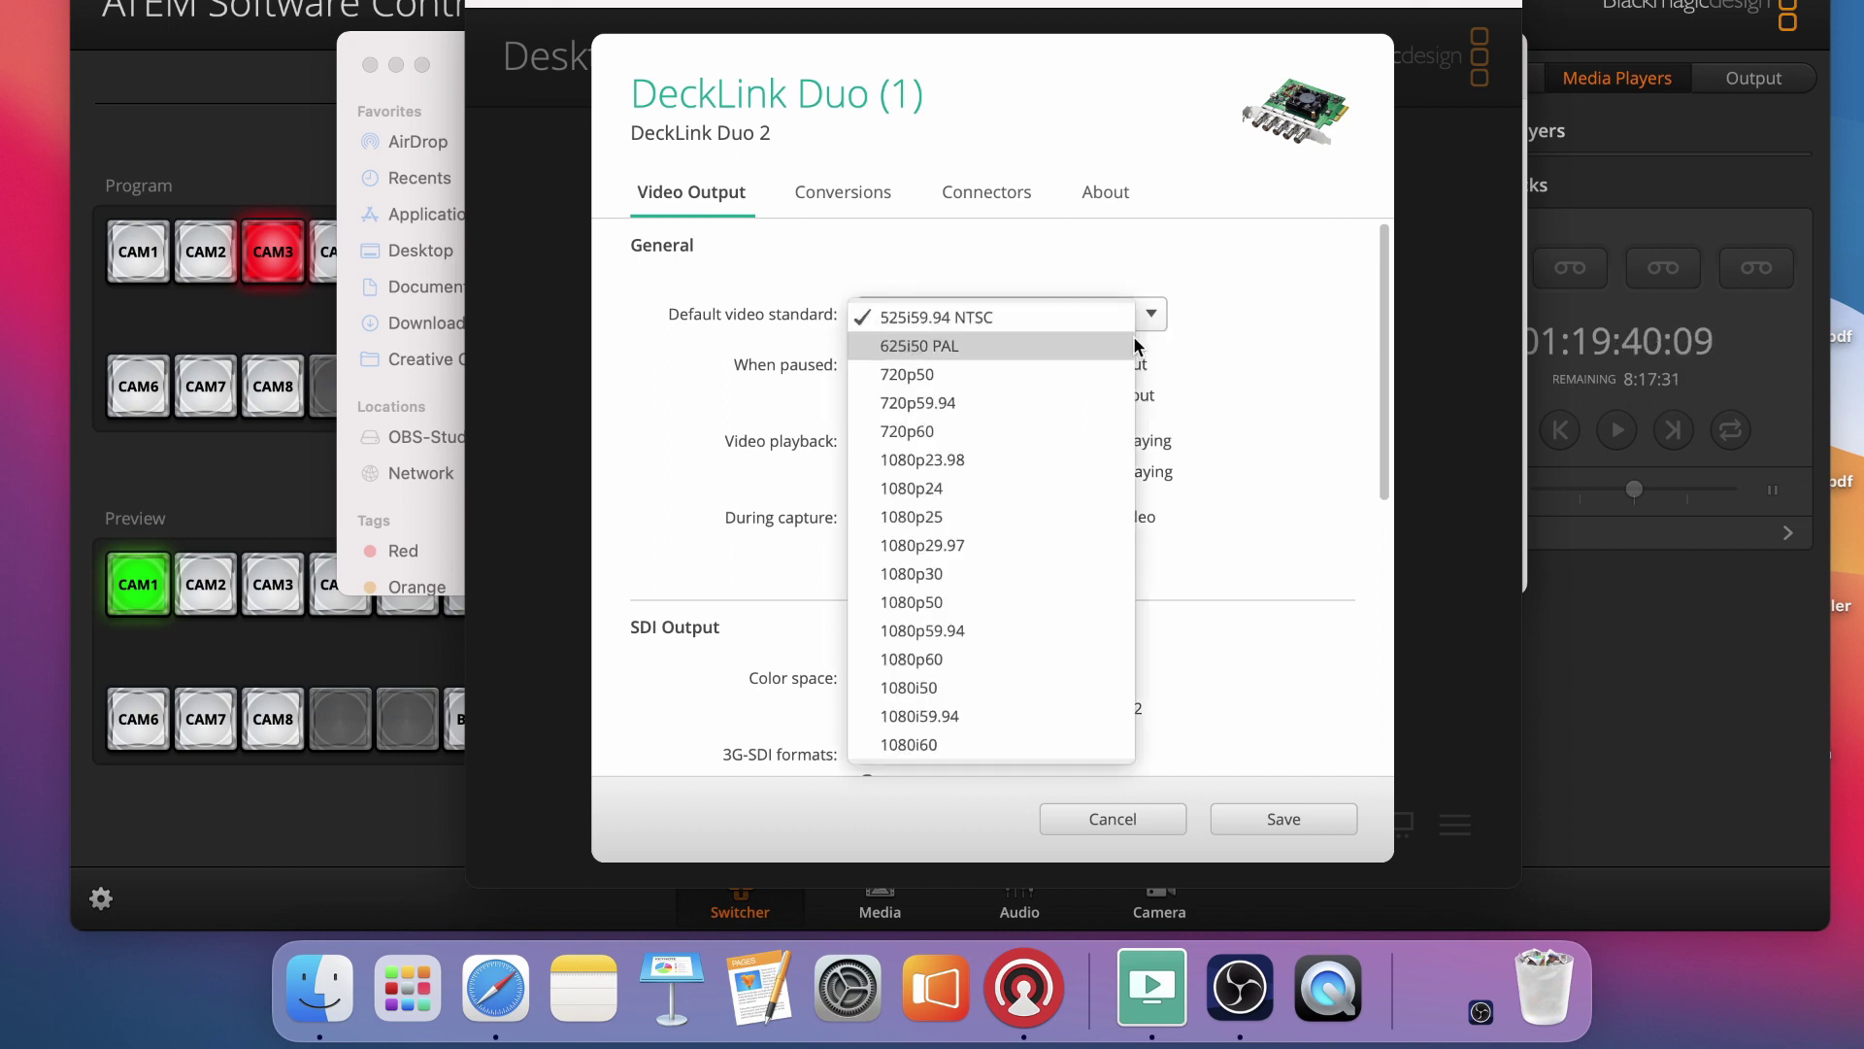
{"action": "left_click", "coordinate": [1074, 456]}
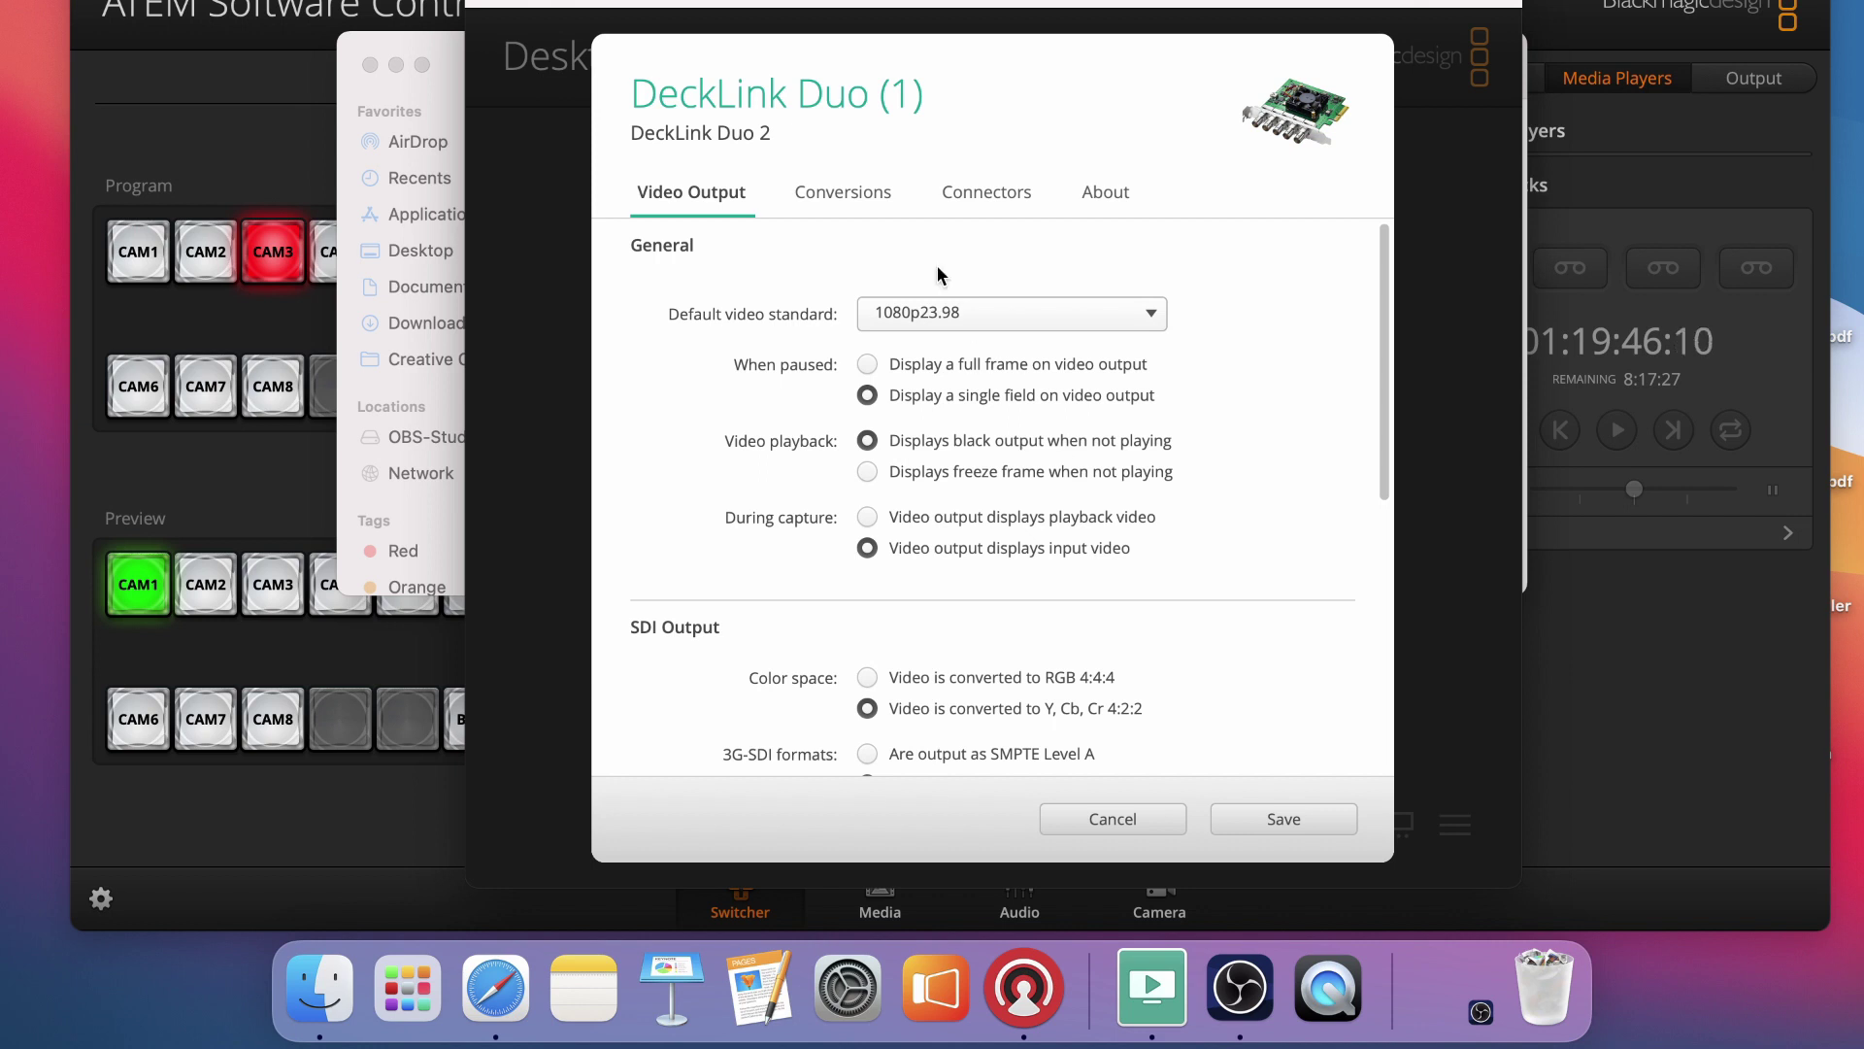
{"action": "left_click", "coordinate": [987, 192]}
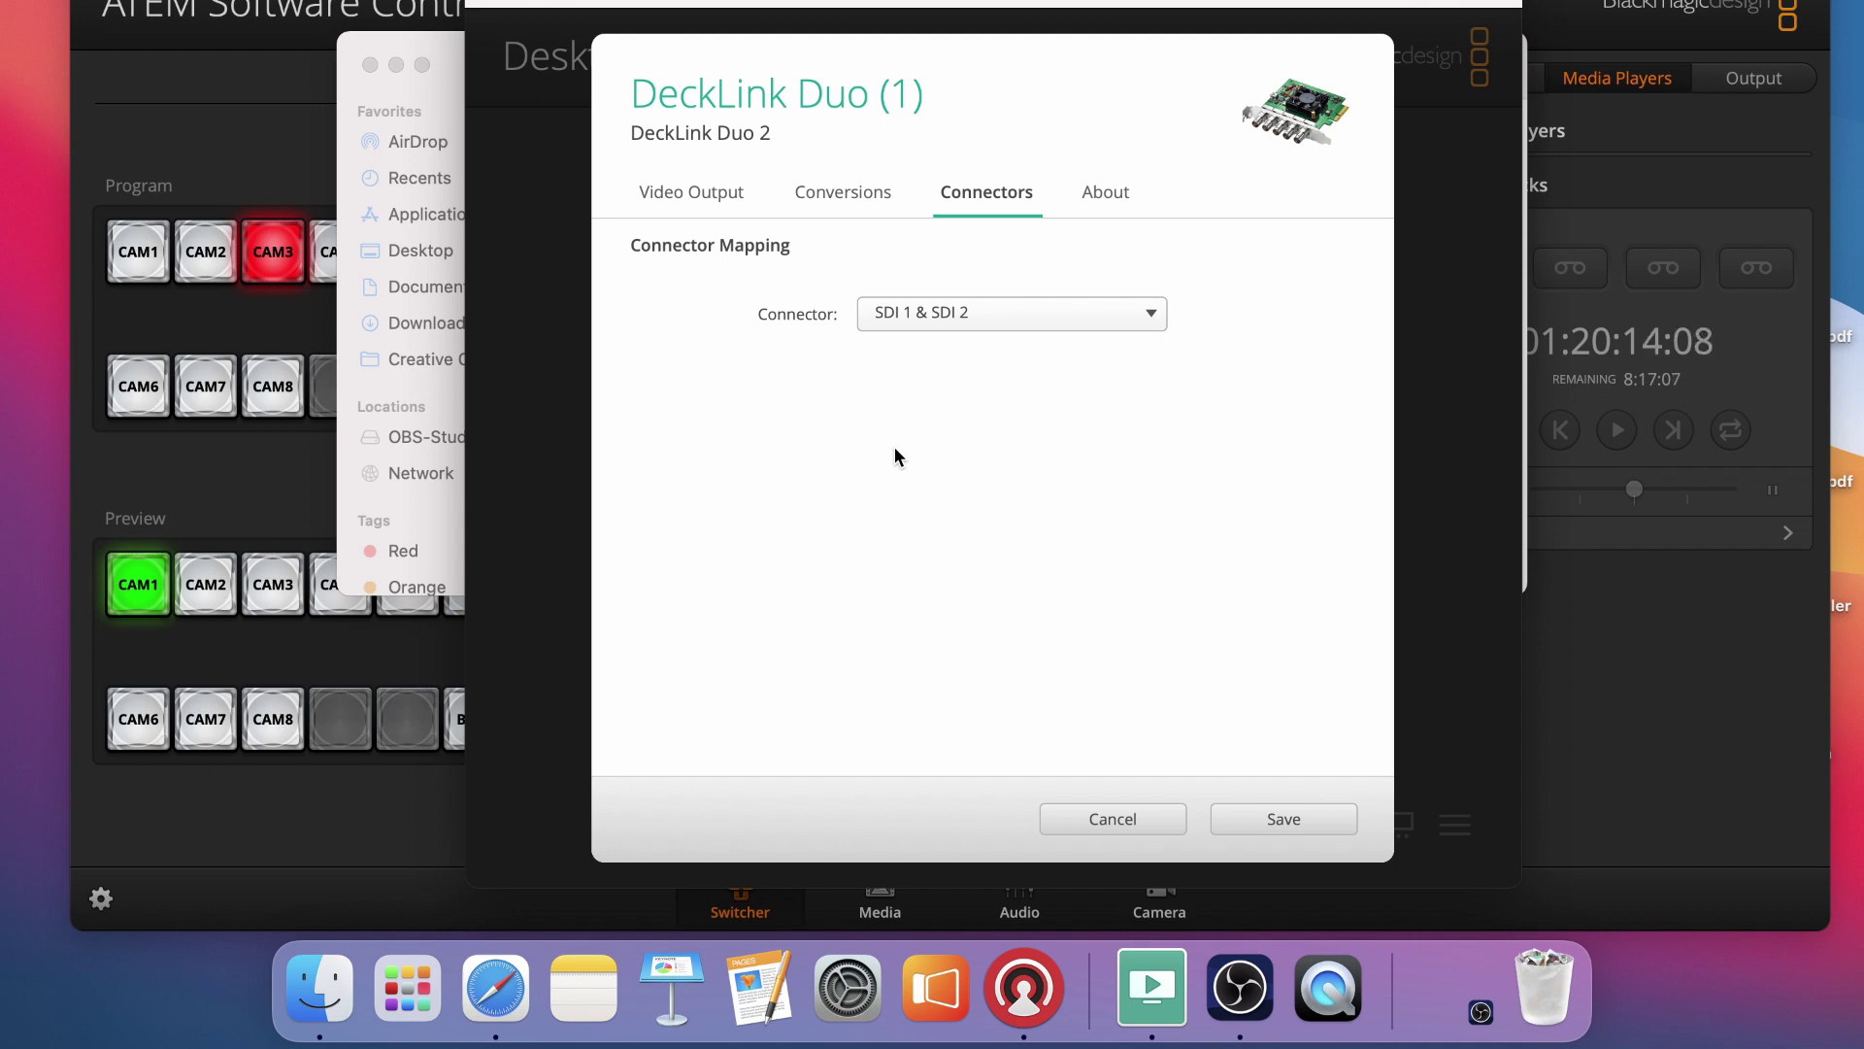
{"action": "left_click", "coordinate": [724, 195]}
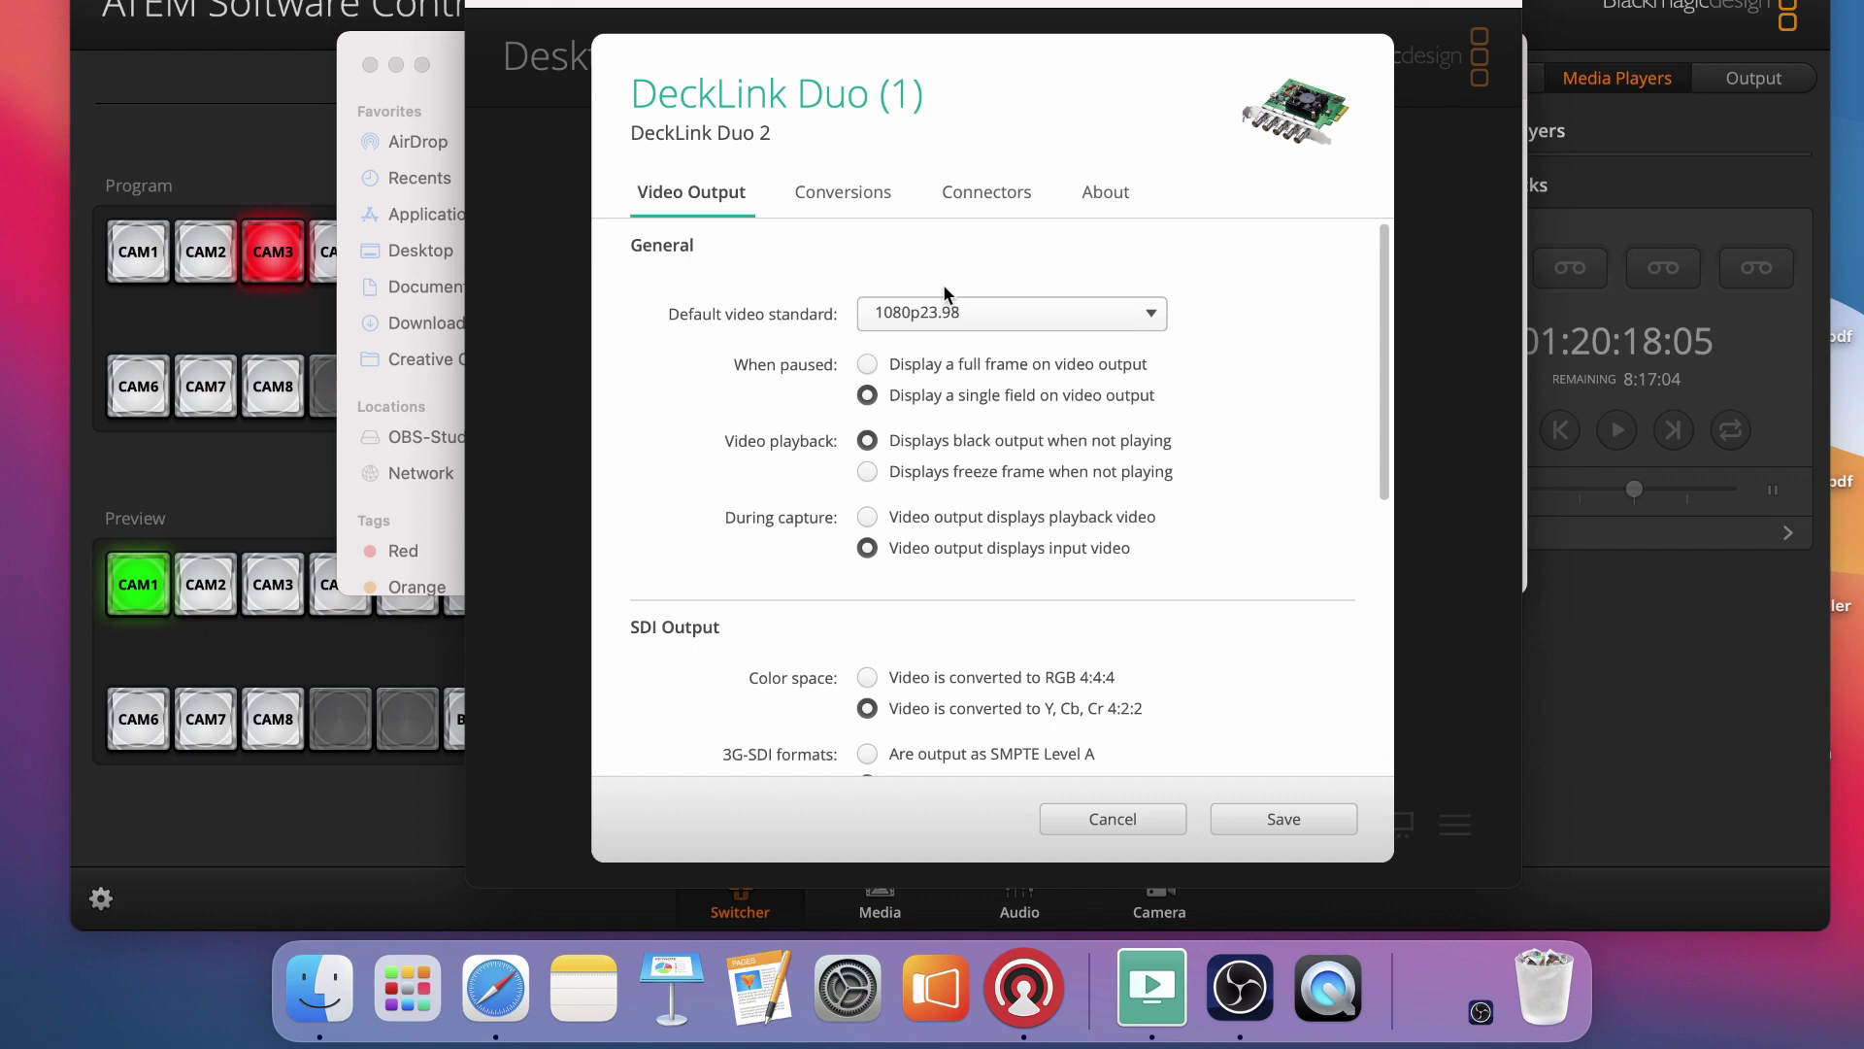
{"action": "left_click", "coordinate": [1004, 194]}
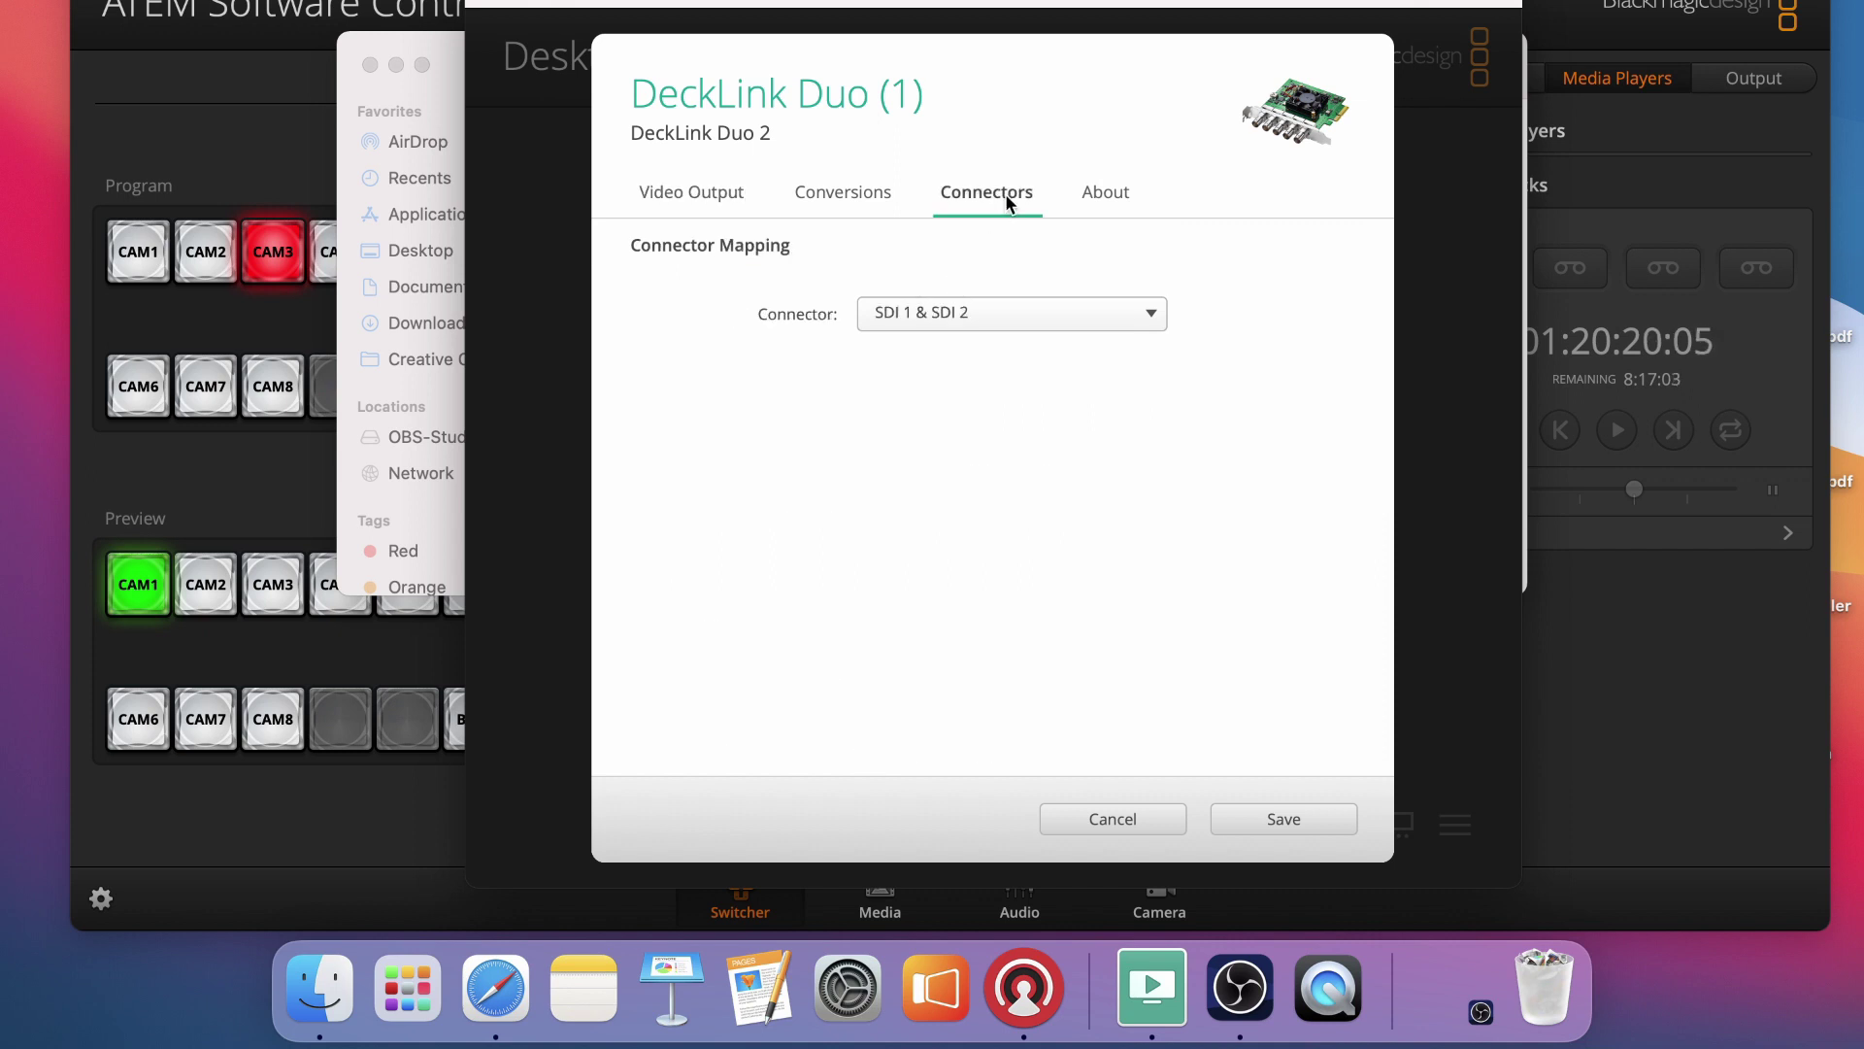
{"action": "left_click", "coordinate": [1274, 820]}
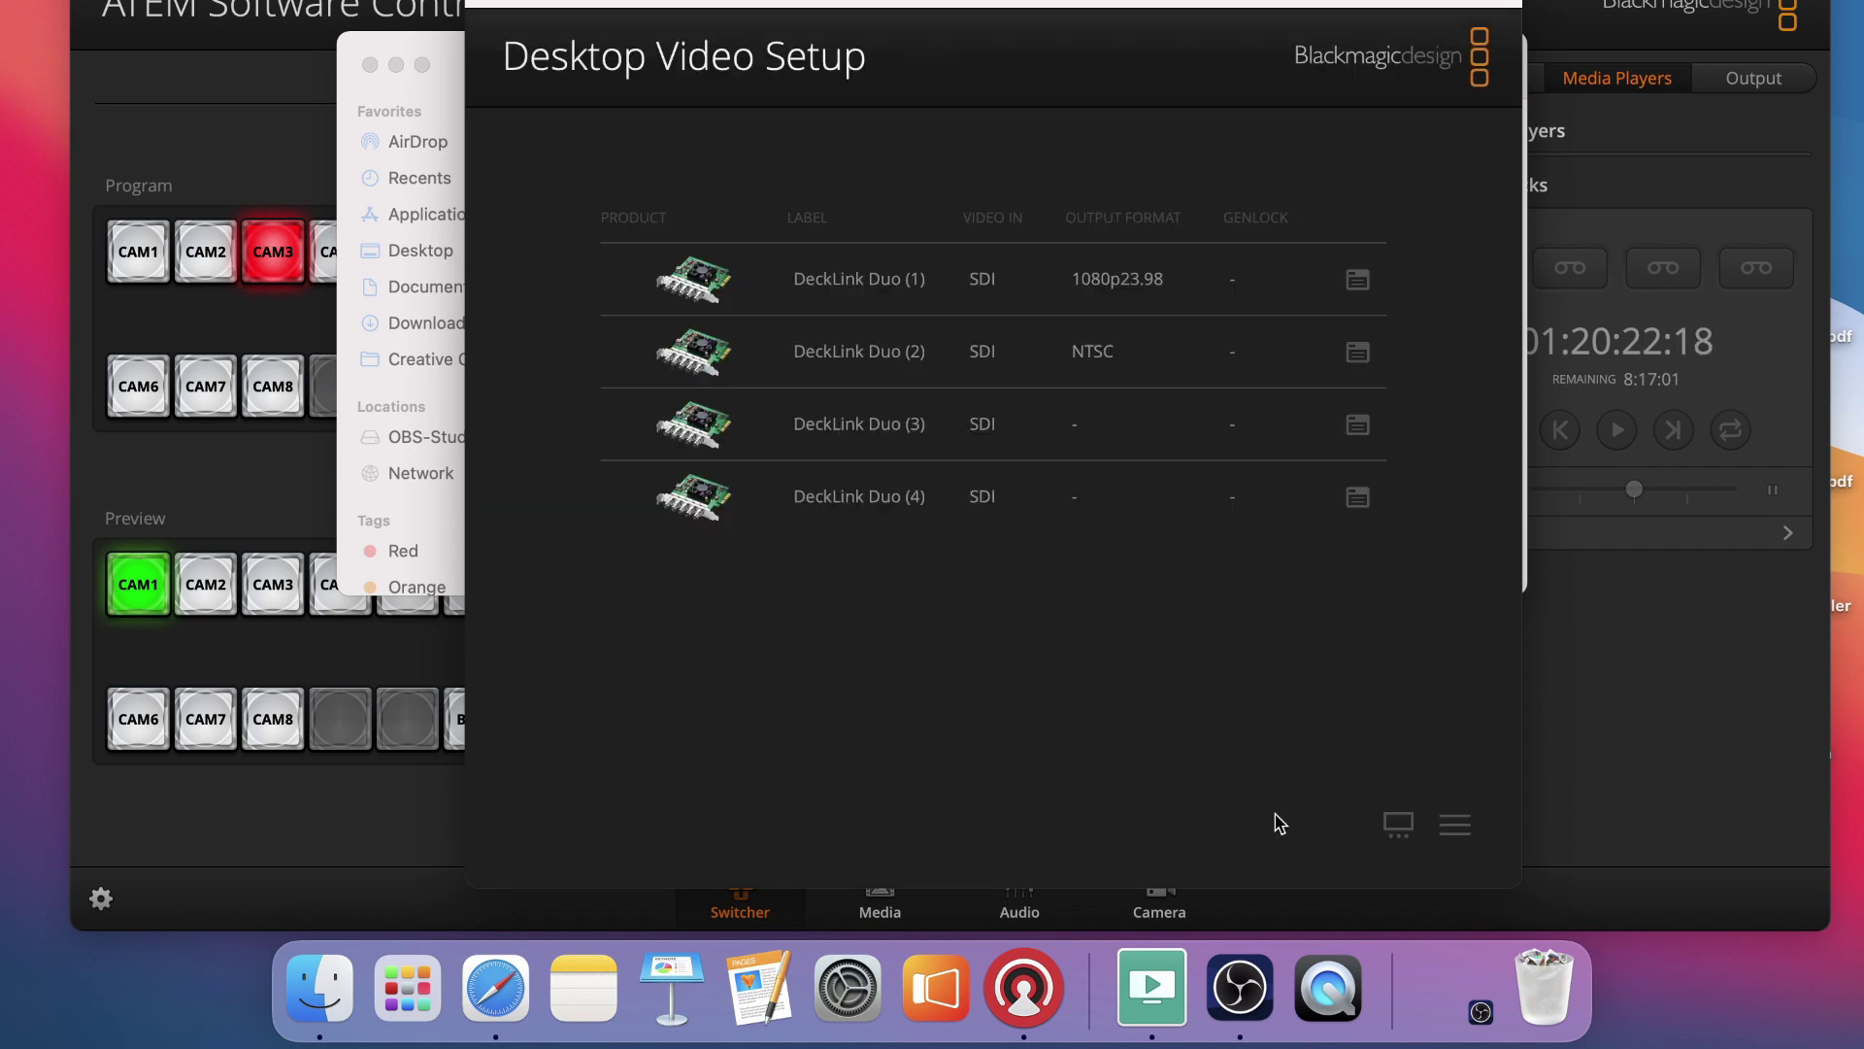
Set DeckLink Duo (3) to 1080p23.98, save it, and leave Desktop Video Setup for ATEM
{"action": "left_click", "coordinate": [1357, 425]}
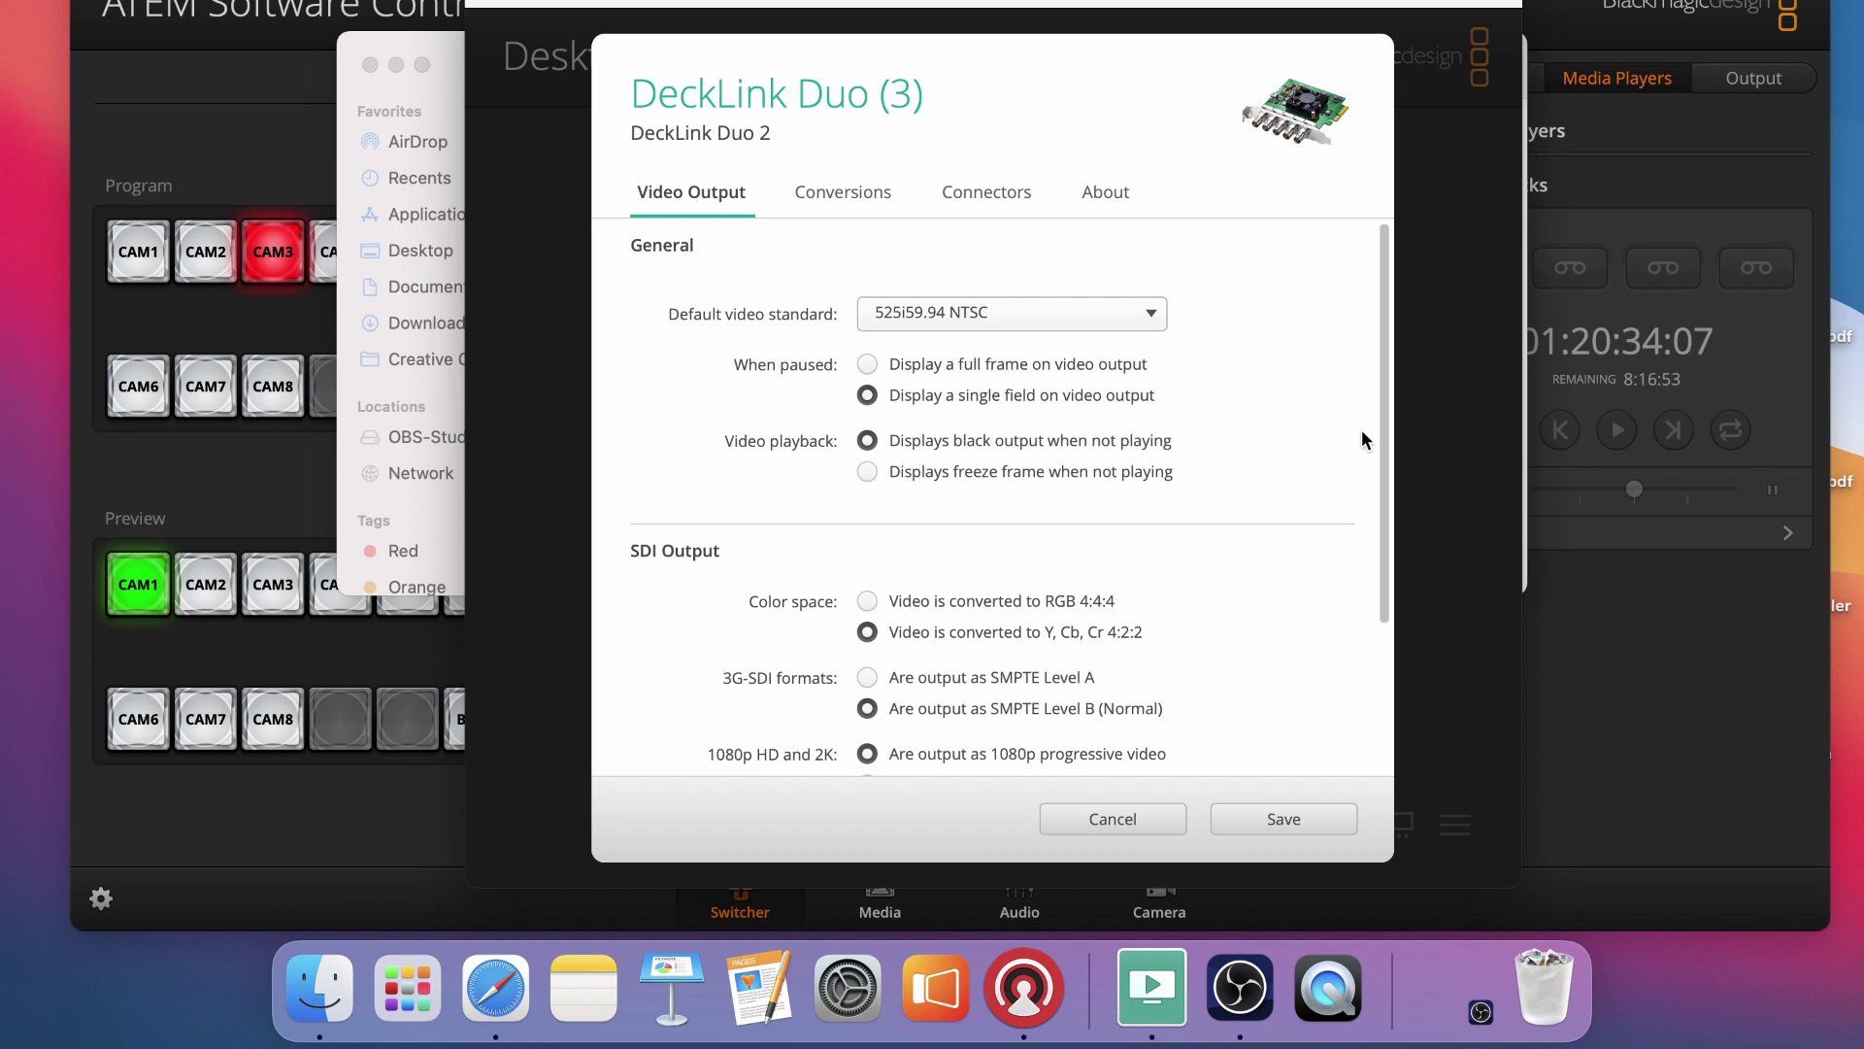
{"action": "left_click", "coordinate": [1154, 315]}
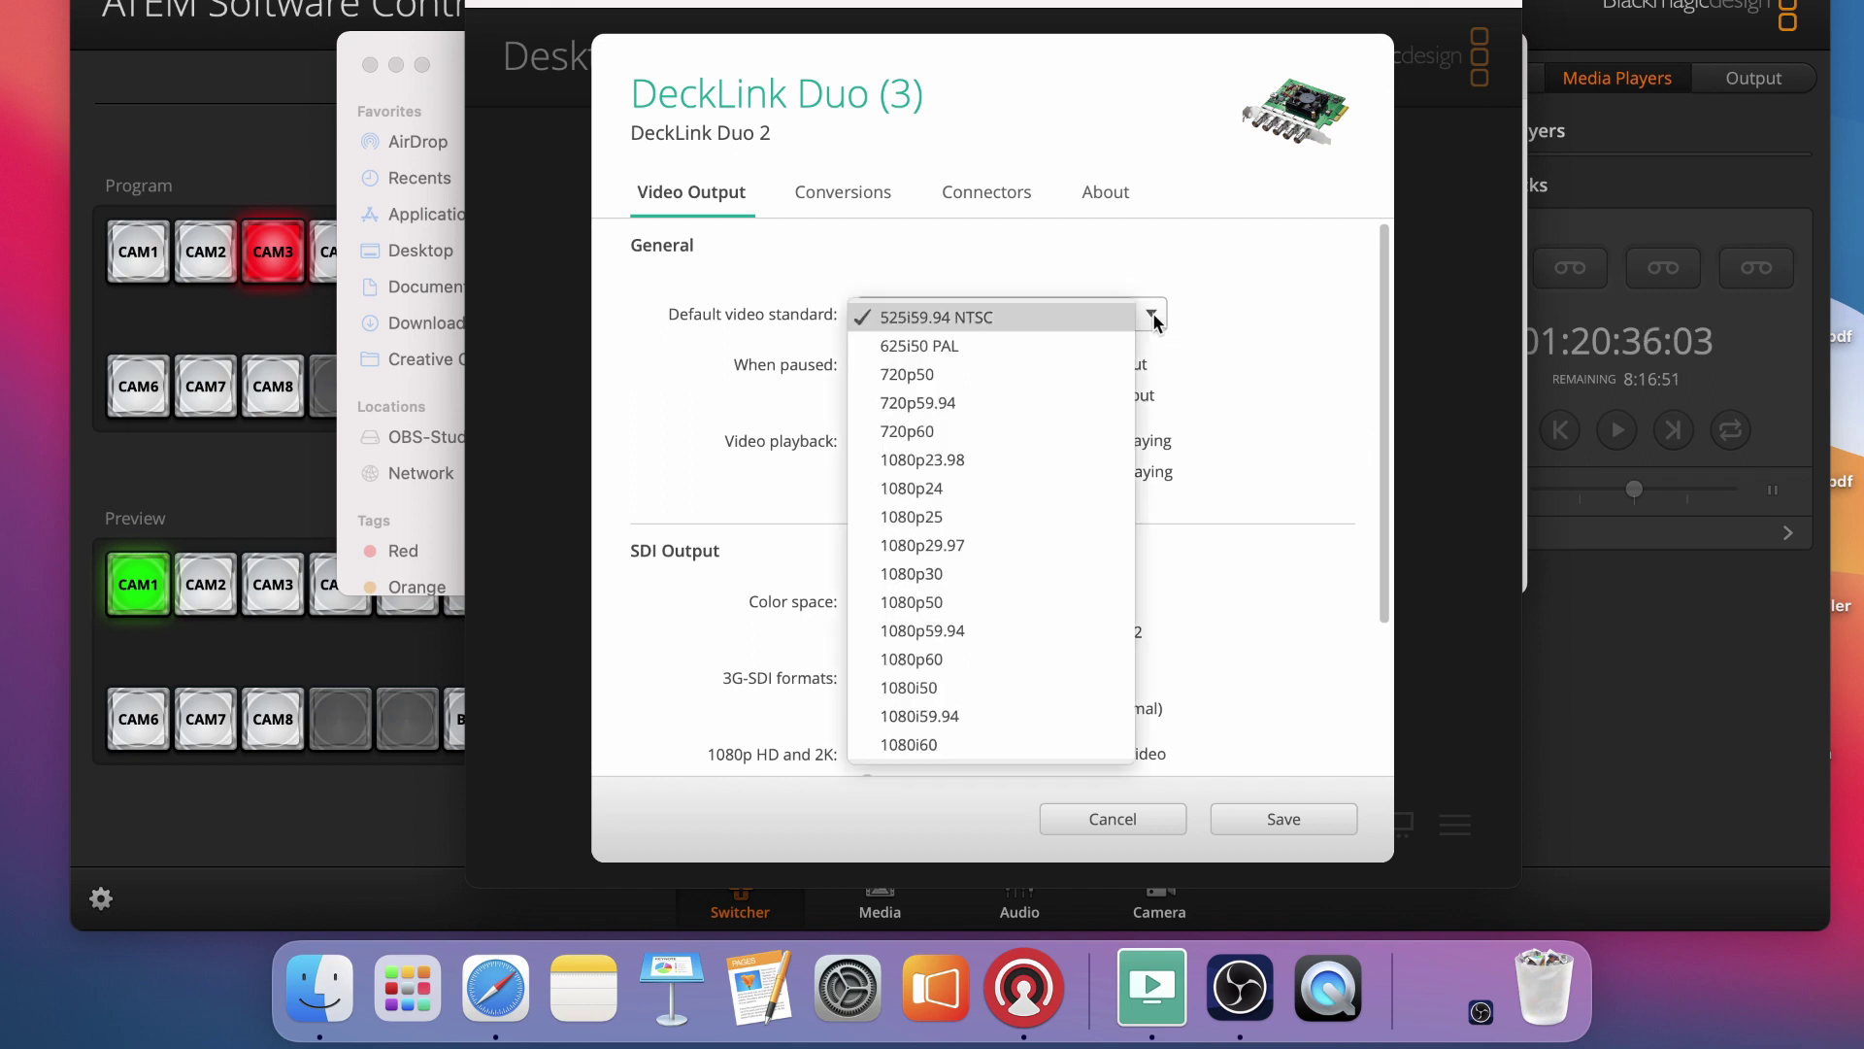
{"action": "left_click", "coordinate": [1075, 472]}
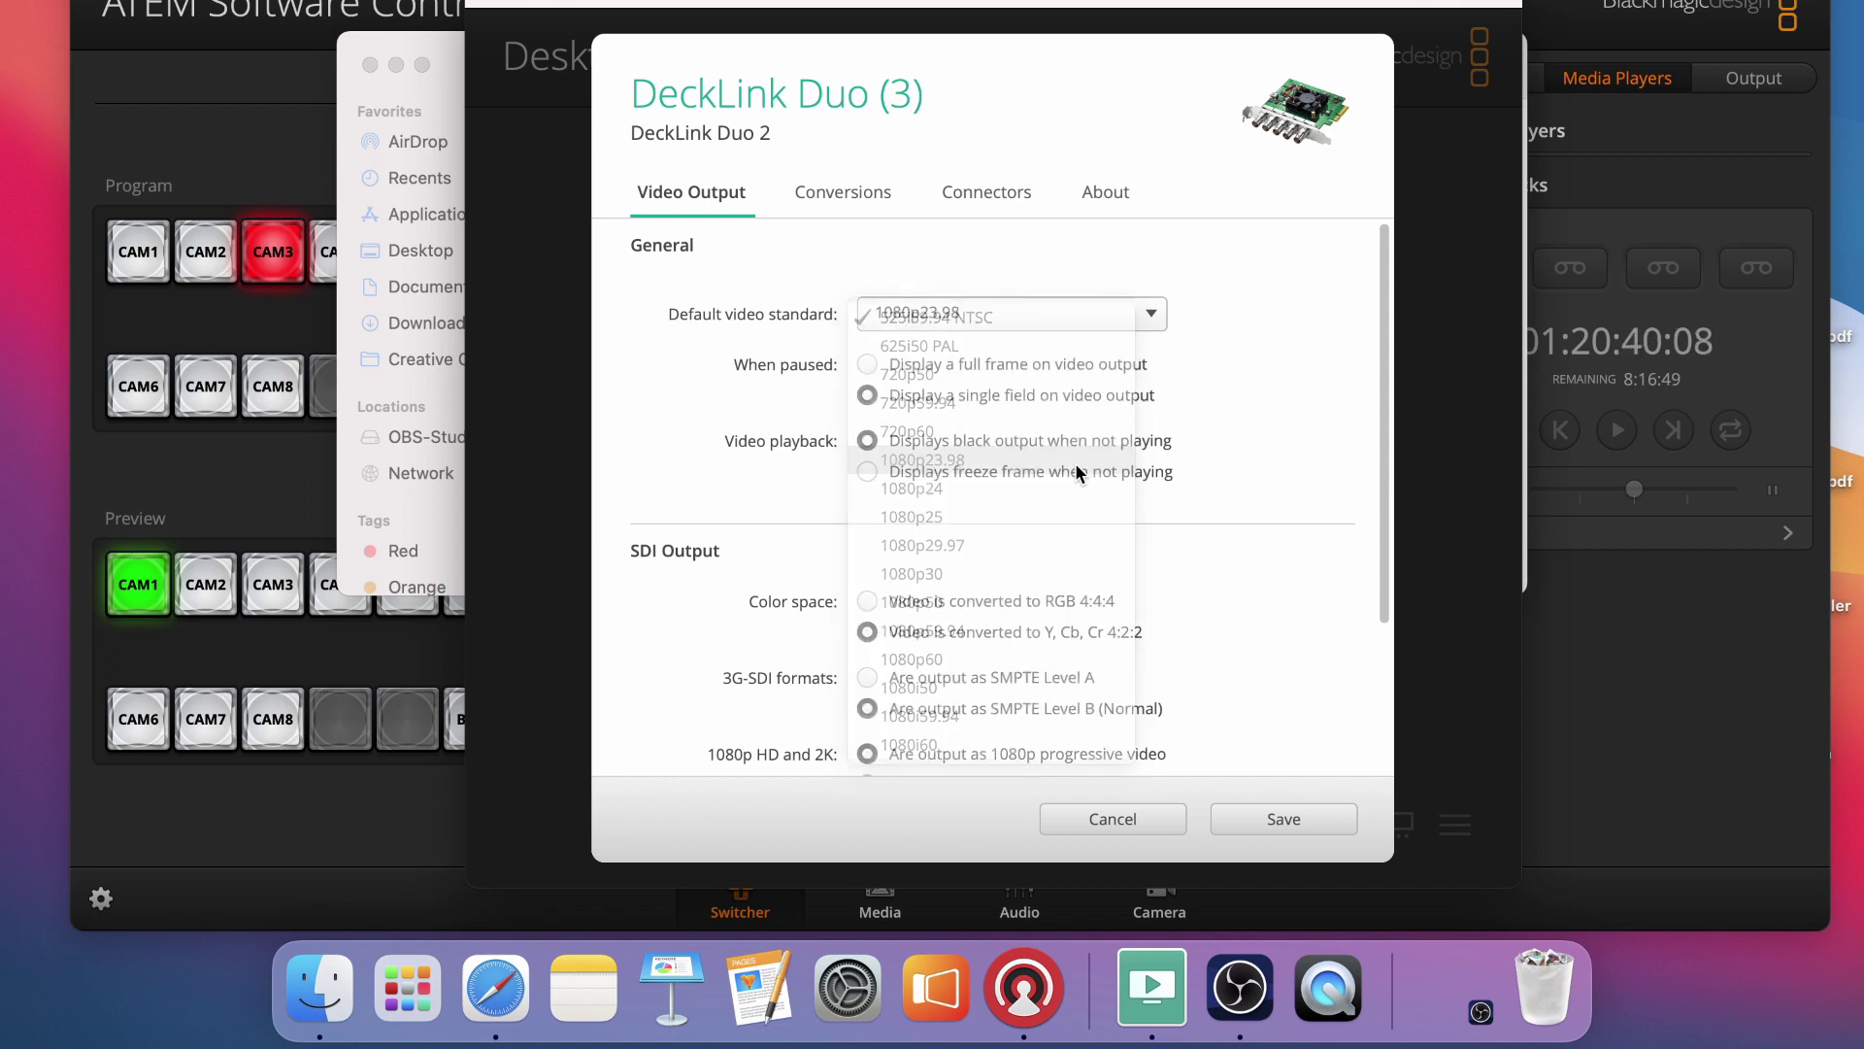
{"action": "left_click", "coordinate": [988, 194]}
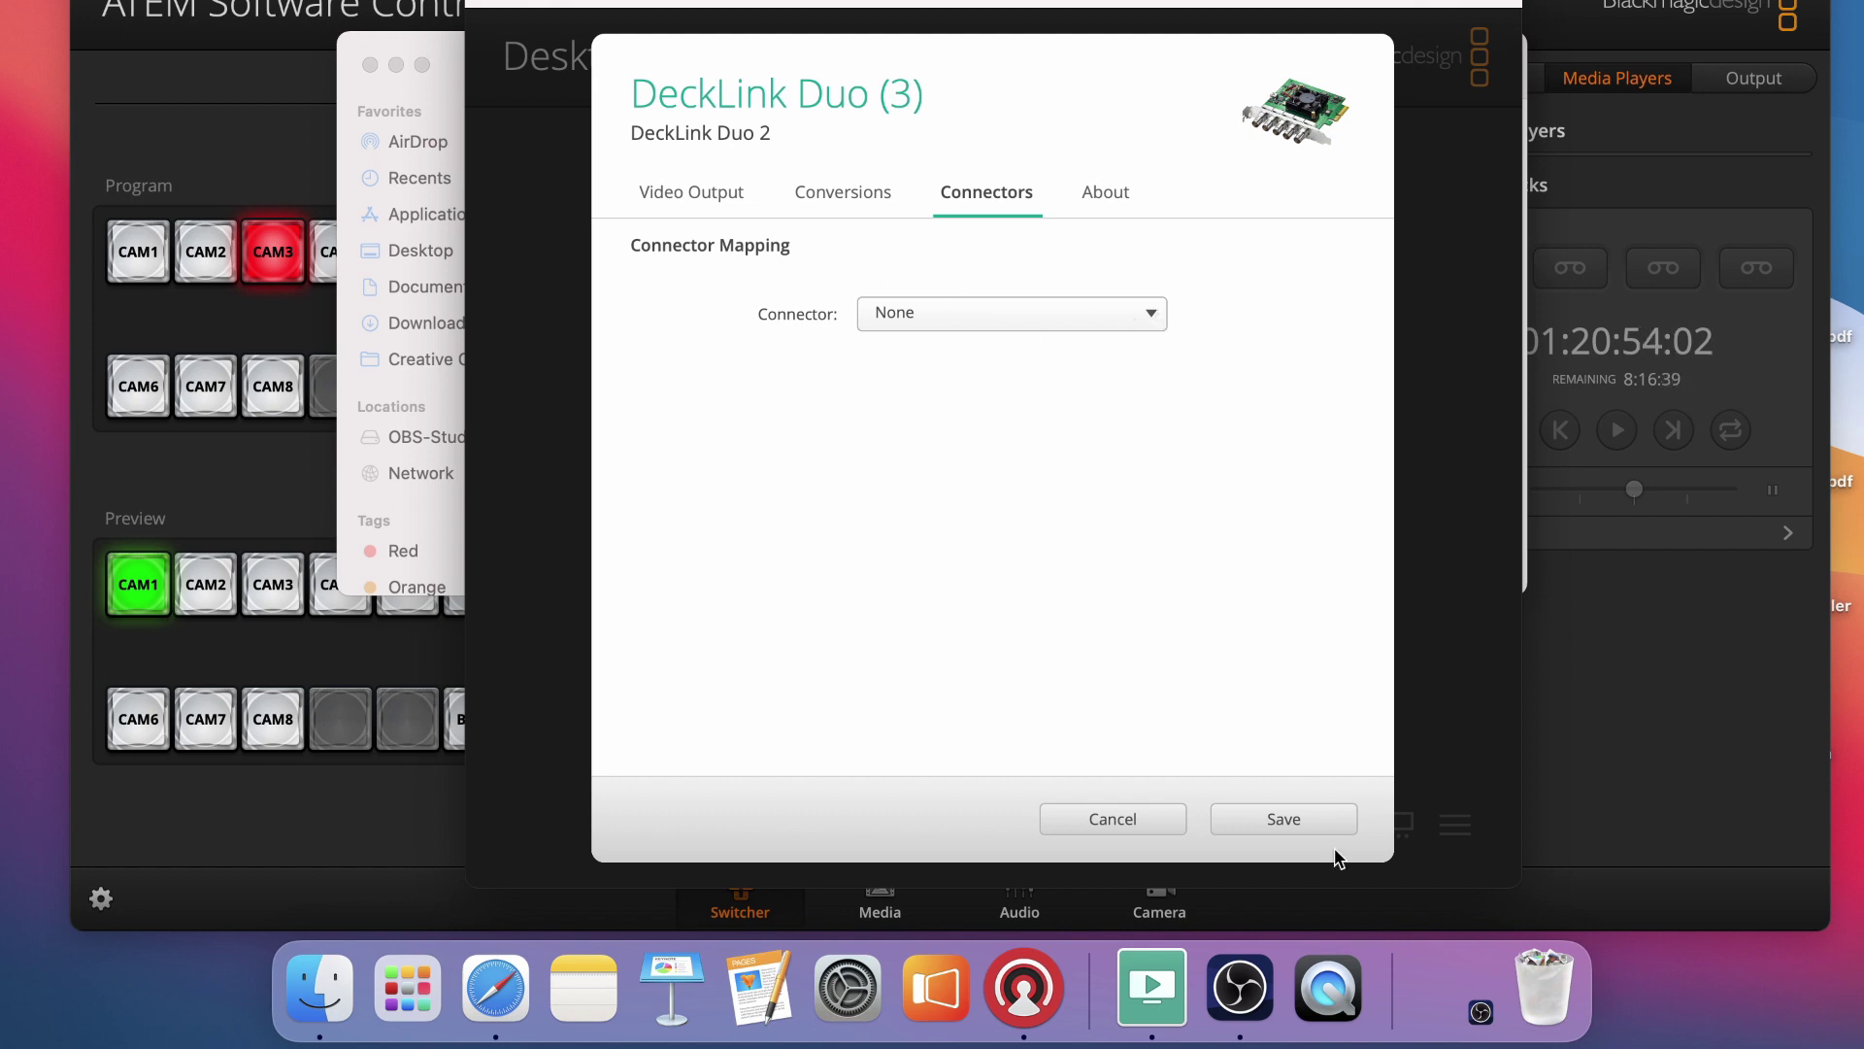
{"action": "left_click", "coordinate": [1315, 819]}
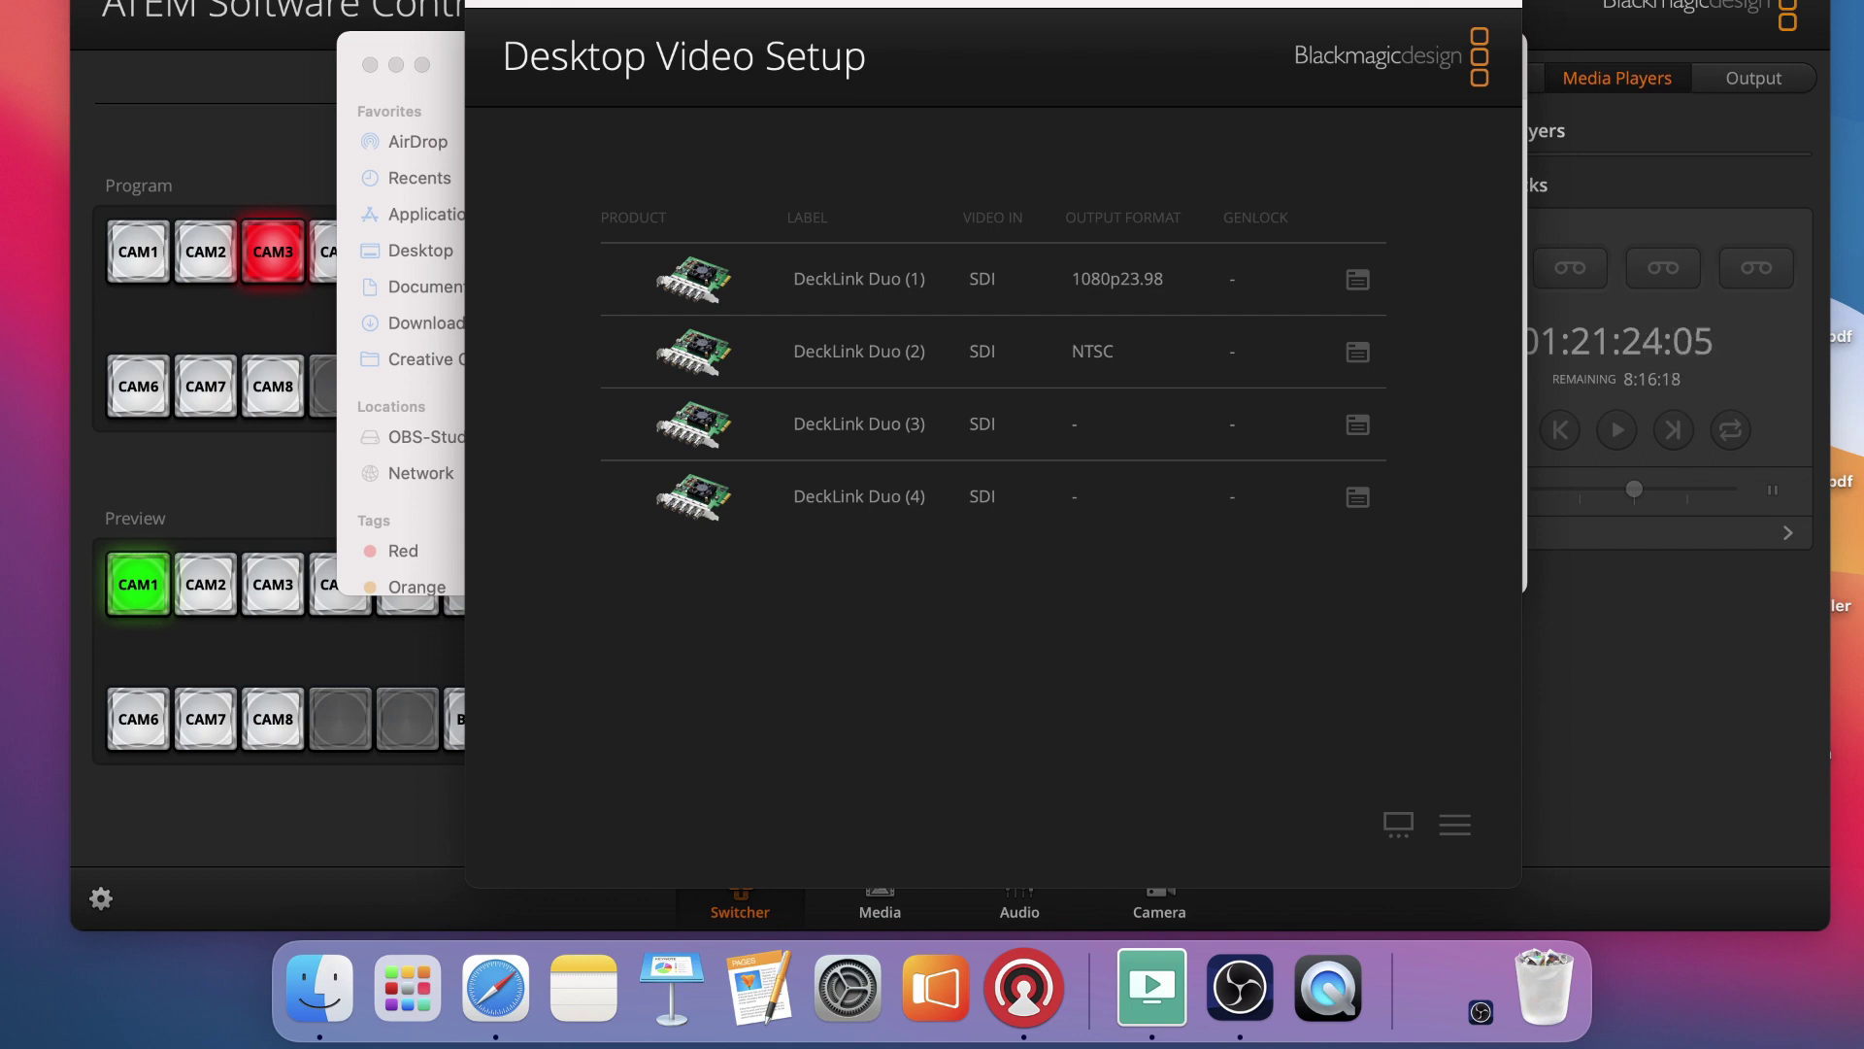
{"action": "key", "text": "super+Tab"}
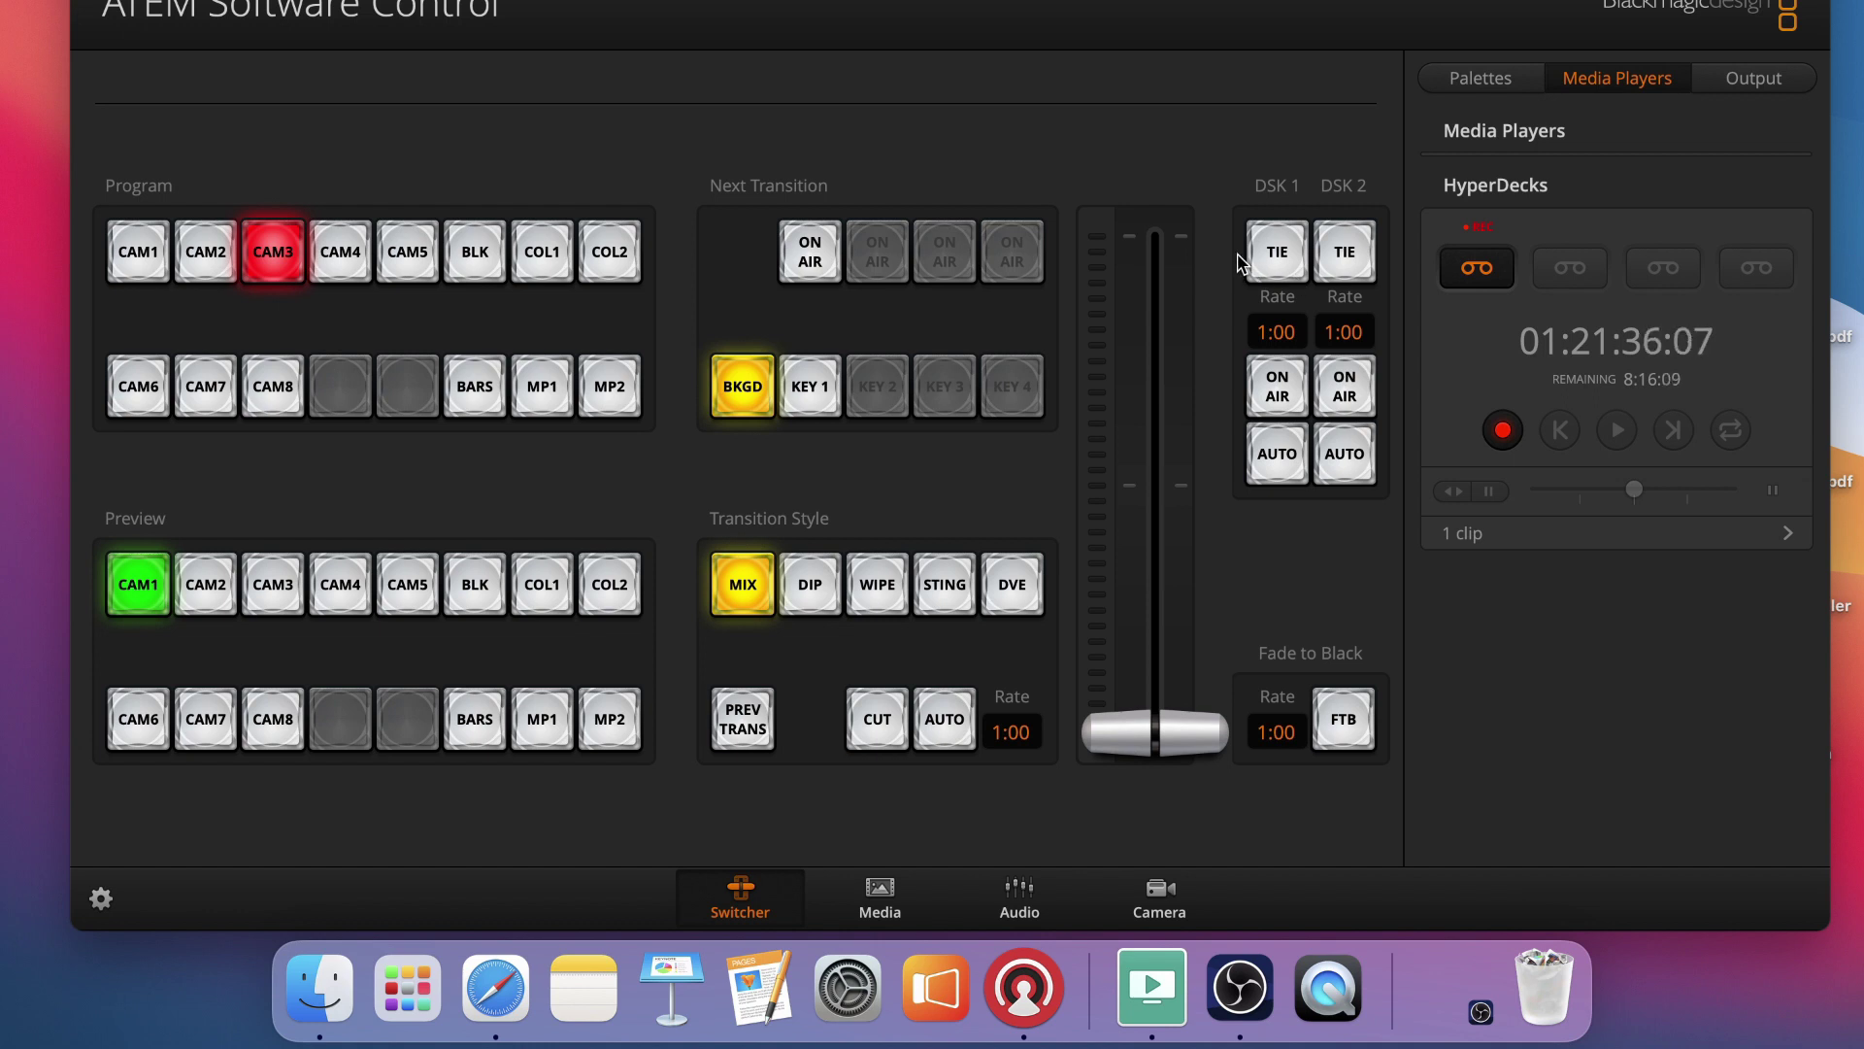
Set Downstream Key 1's fill source to Camera 7 and key source to Camera 6
{"action": "left_click", "coordinate": [1476, 78]}
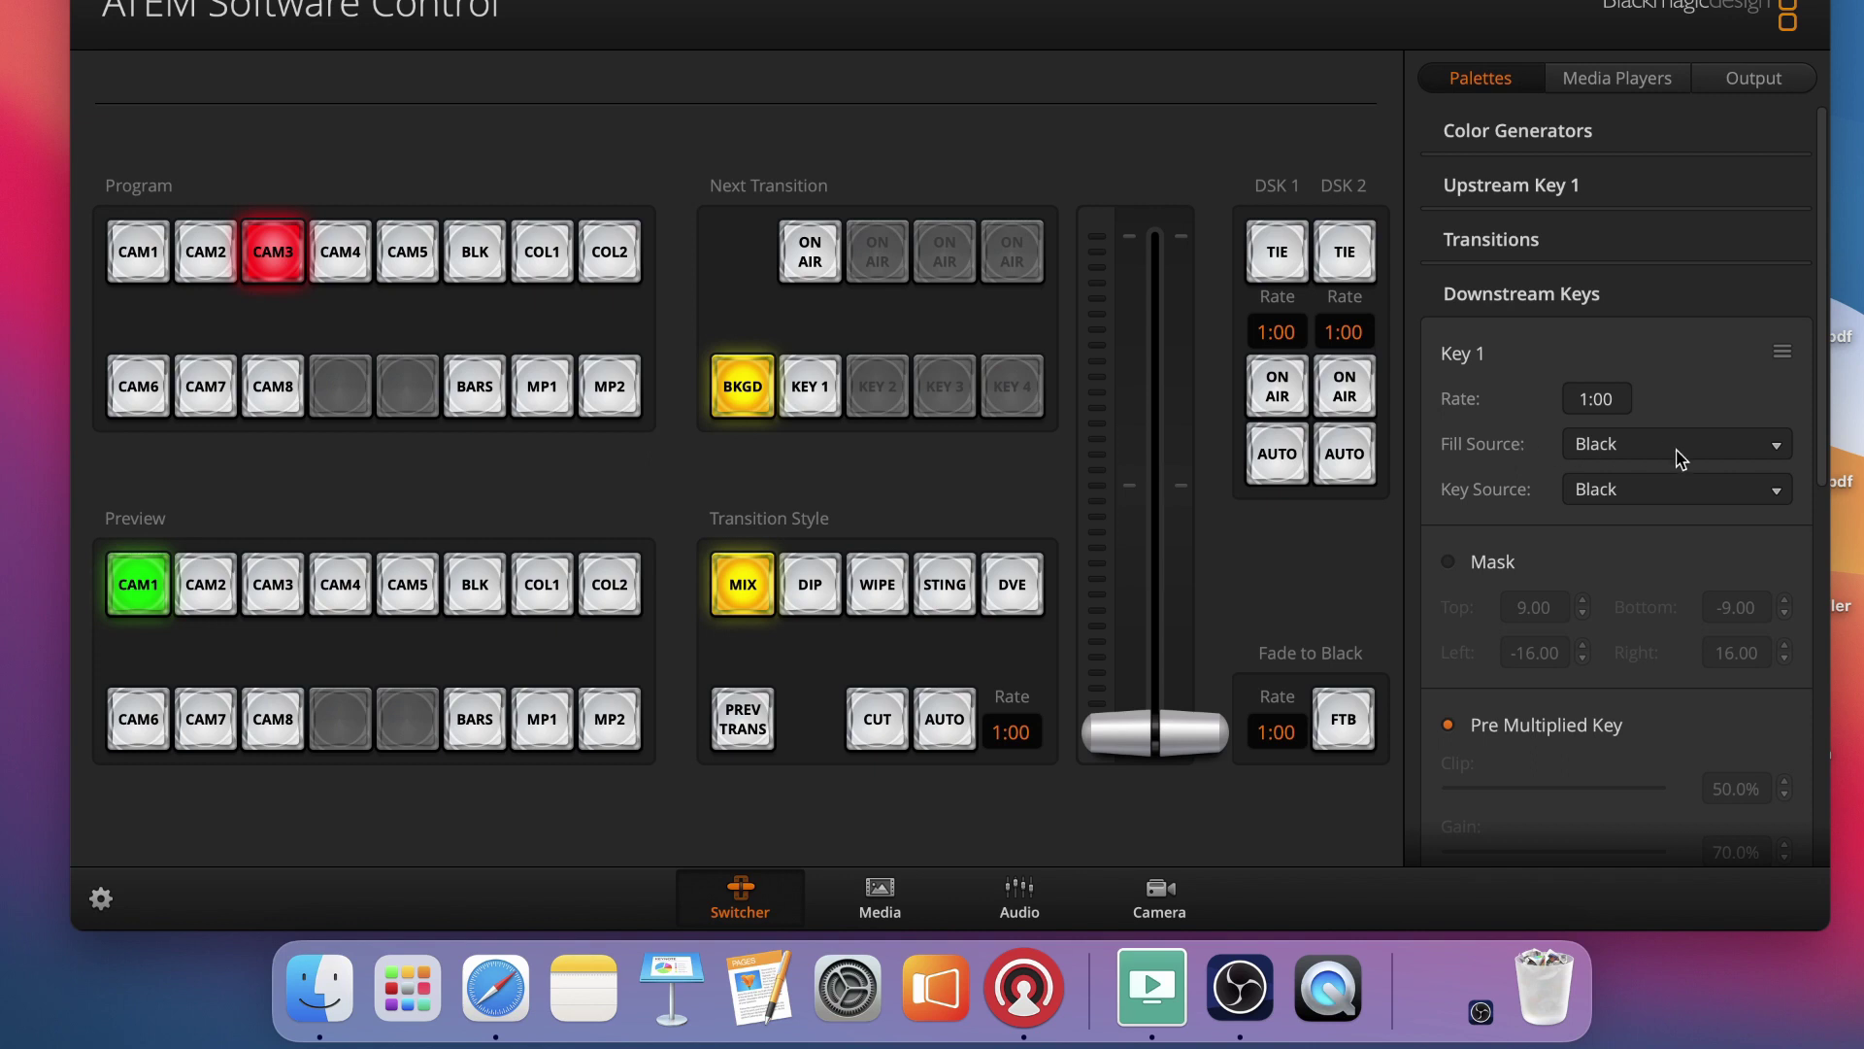
{"action": "left_click", "coordinate": [1779, 452]}
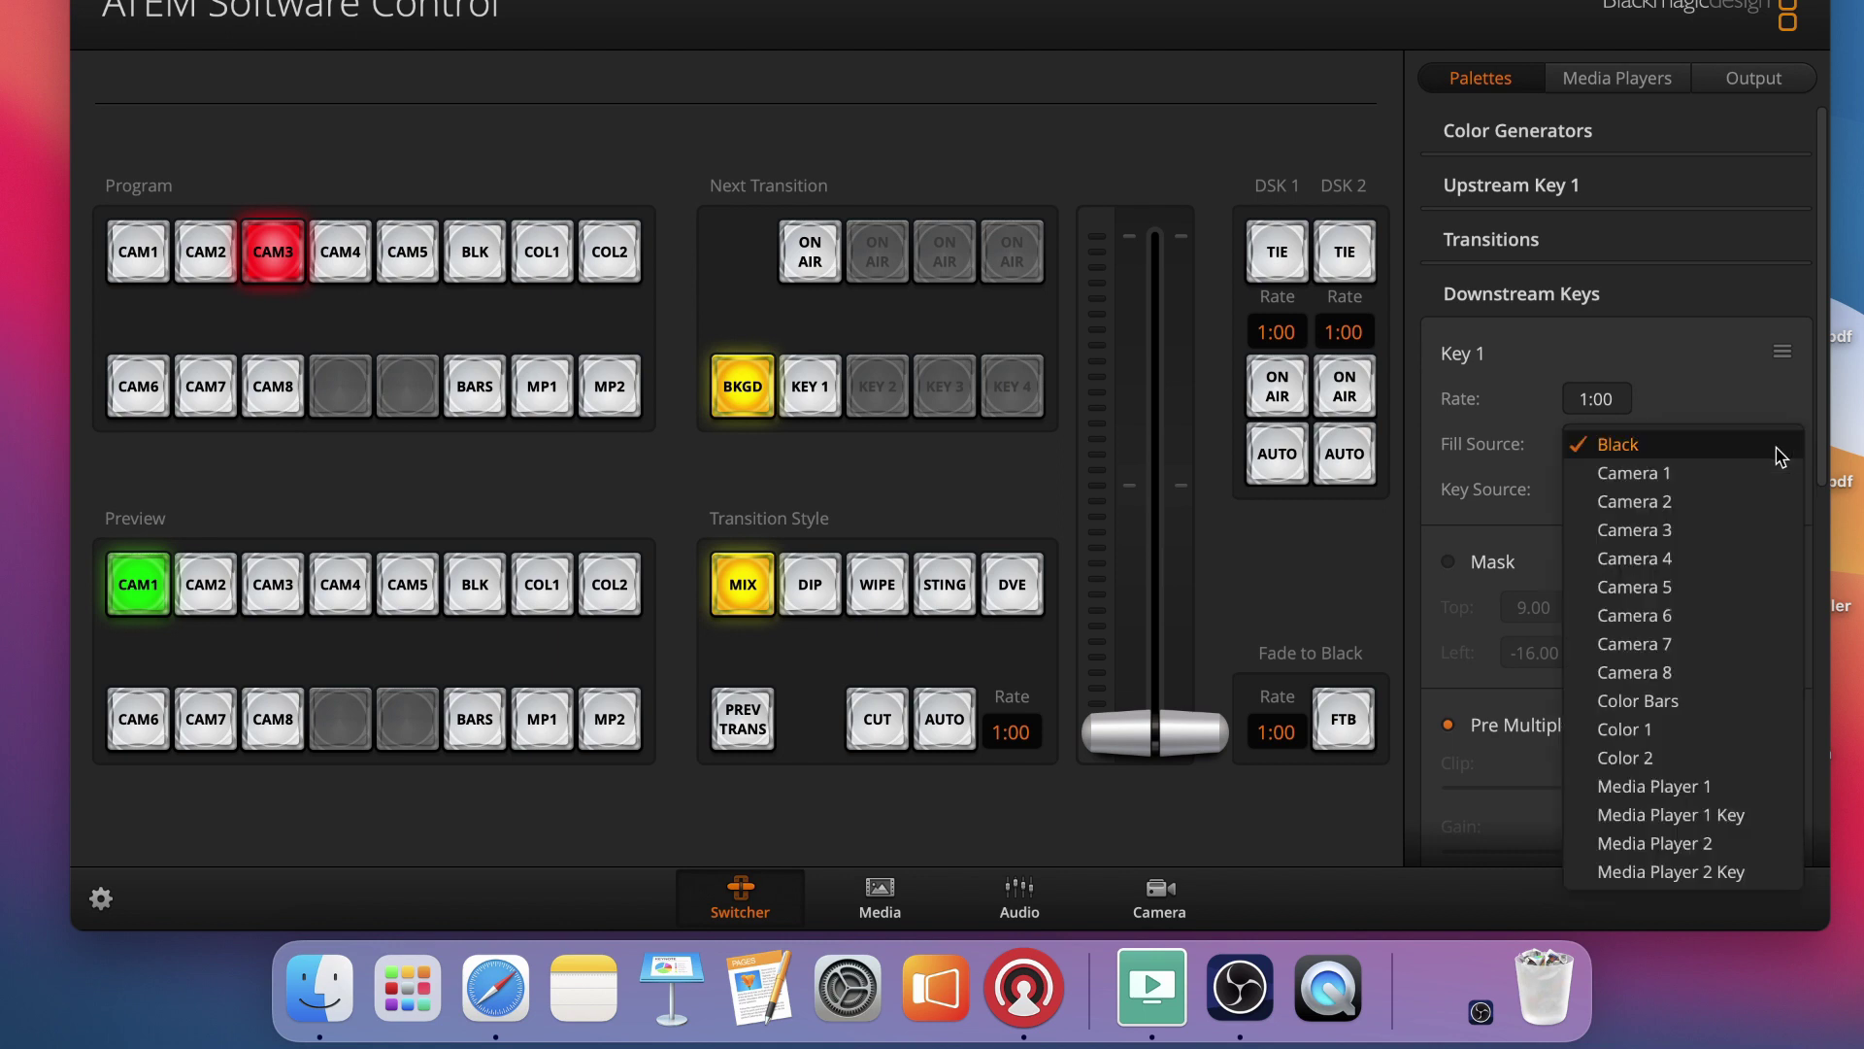
{"action": "left_click", "coordinate": [1730, 615]}
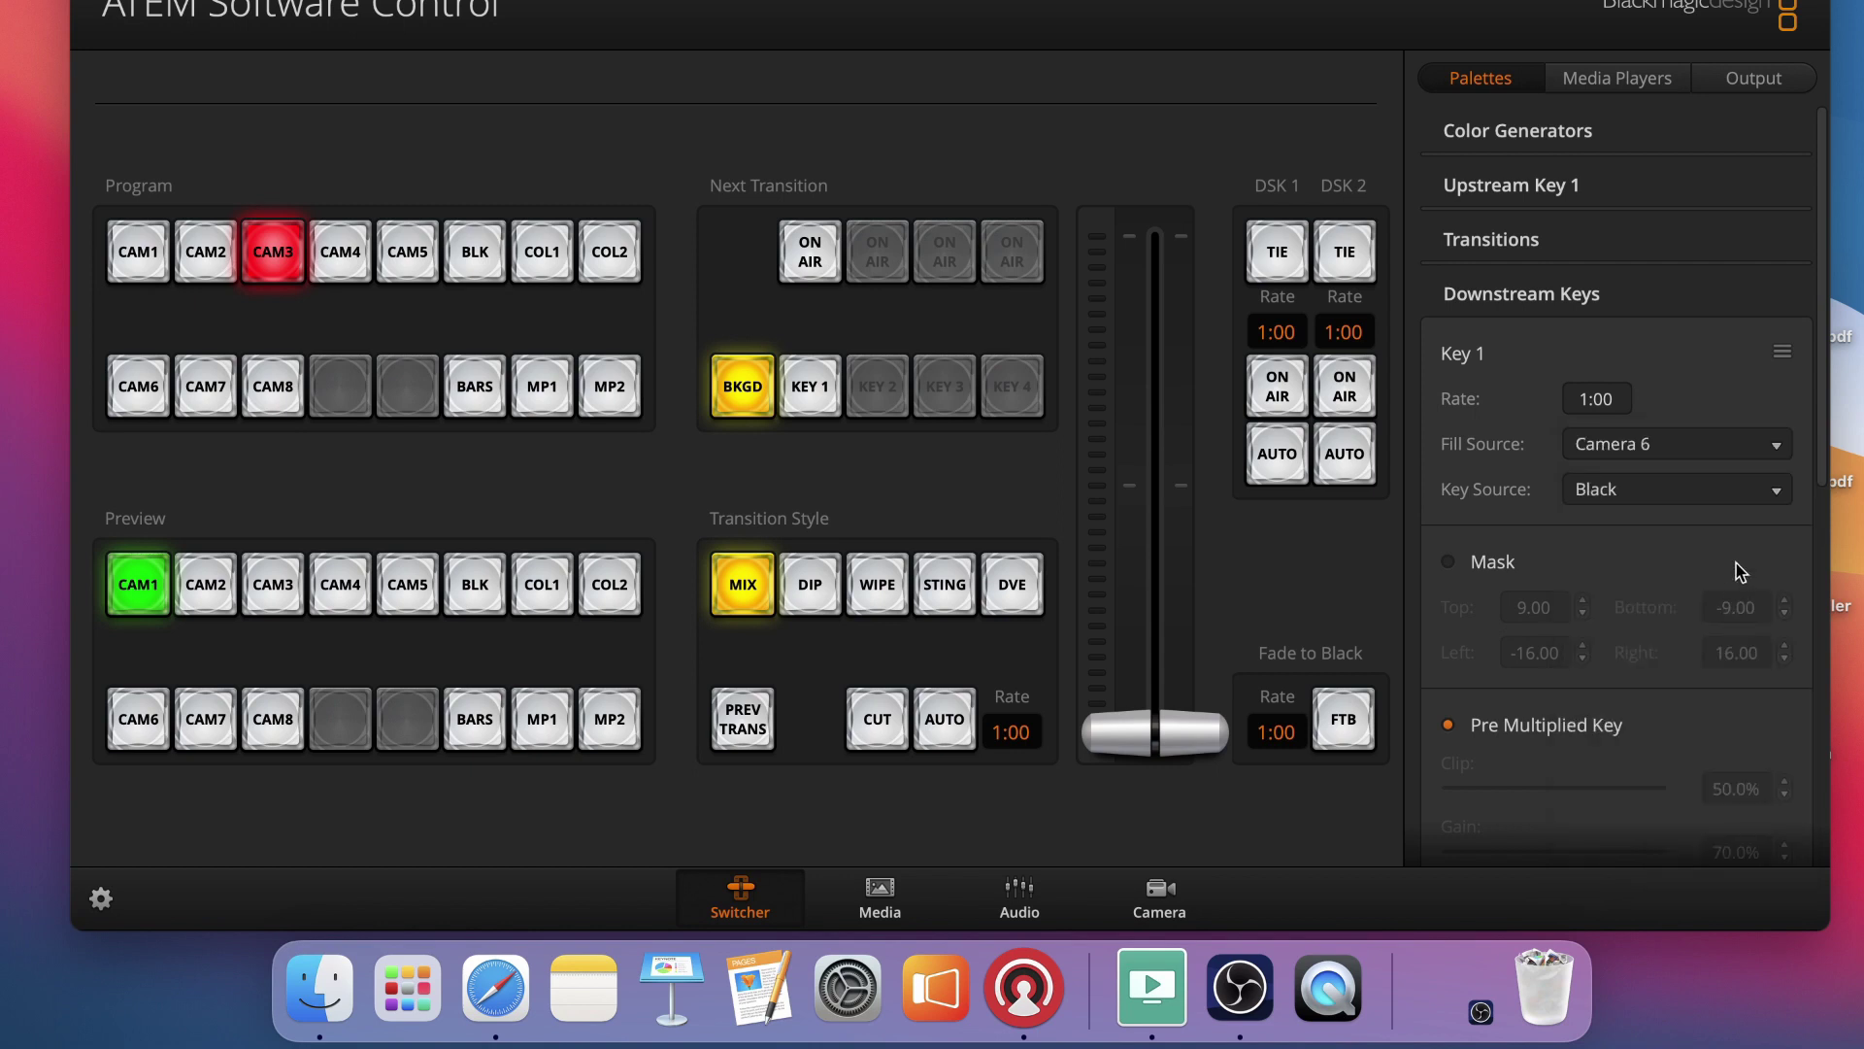
{"action": "left_click", "coordinate": [1779, 493]}
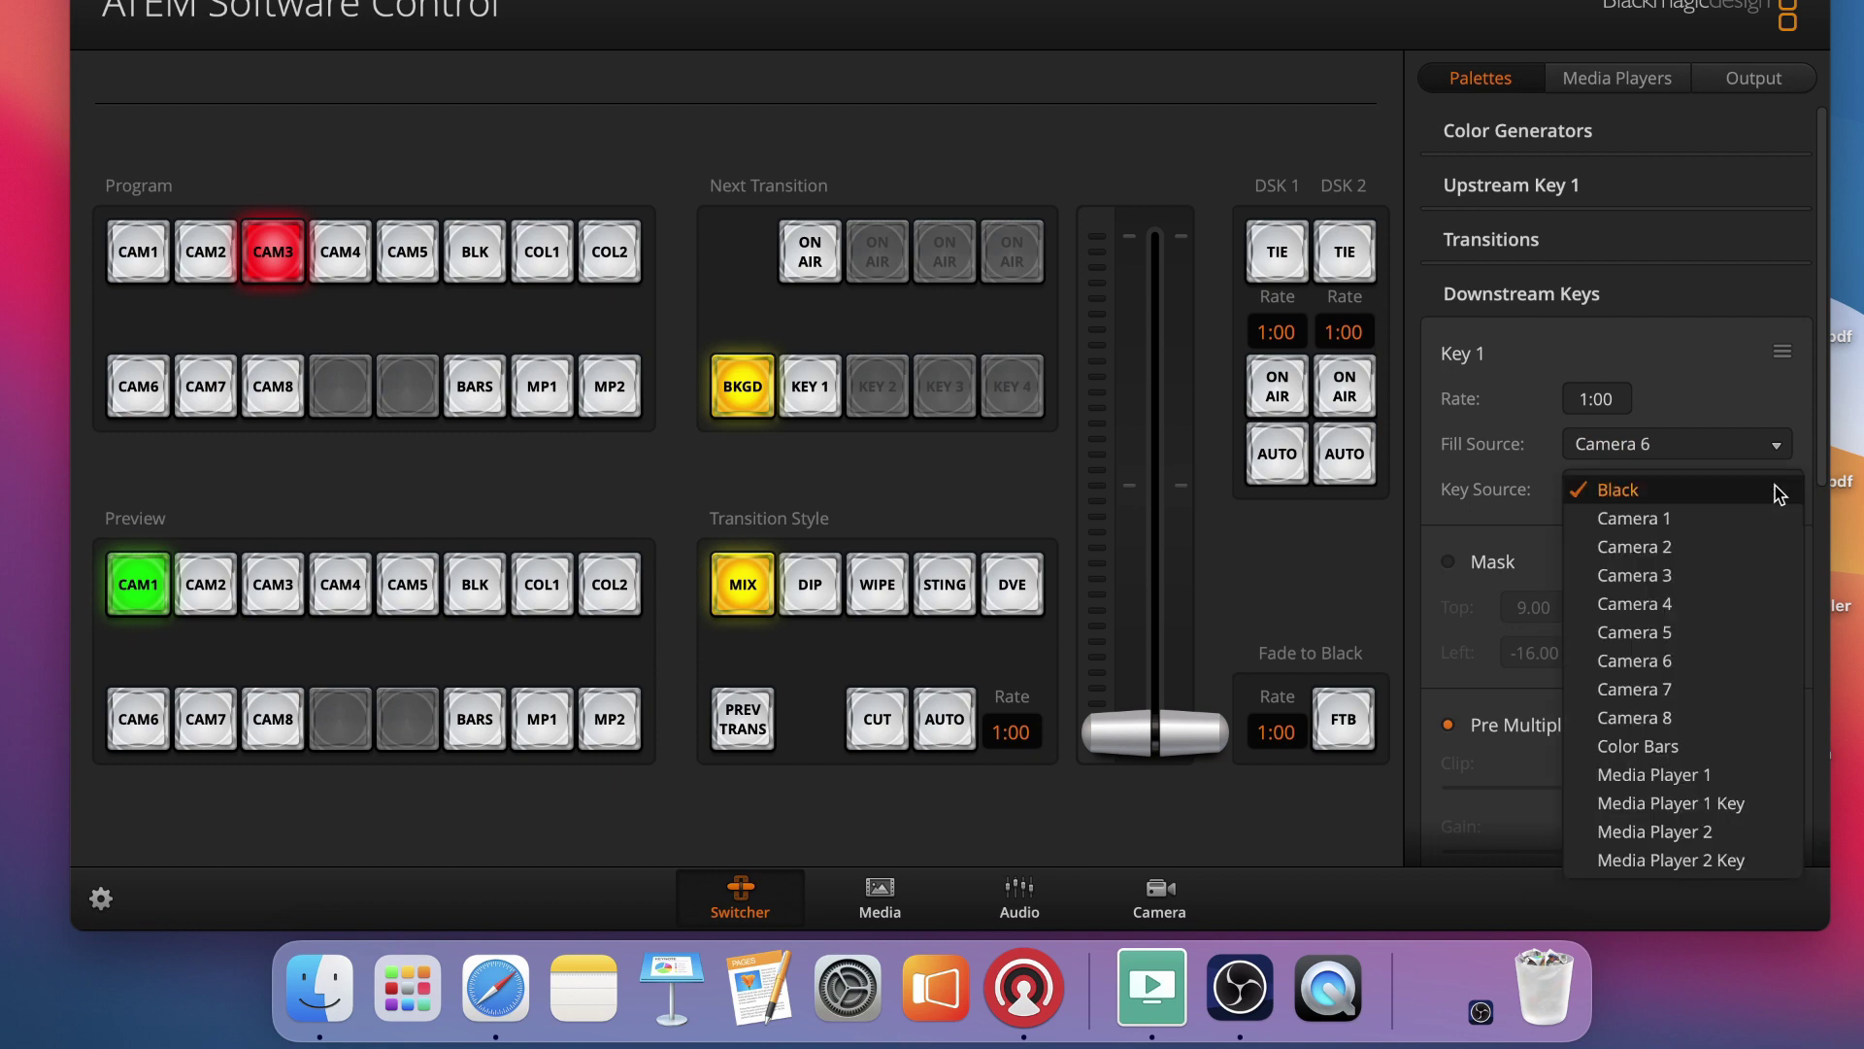
{"action": "left_click", "coordinate": [1725, 688]}
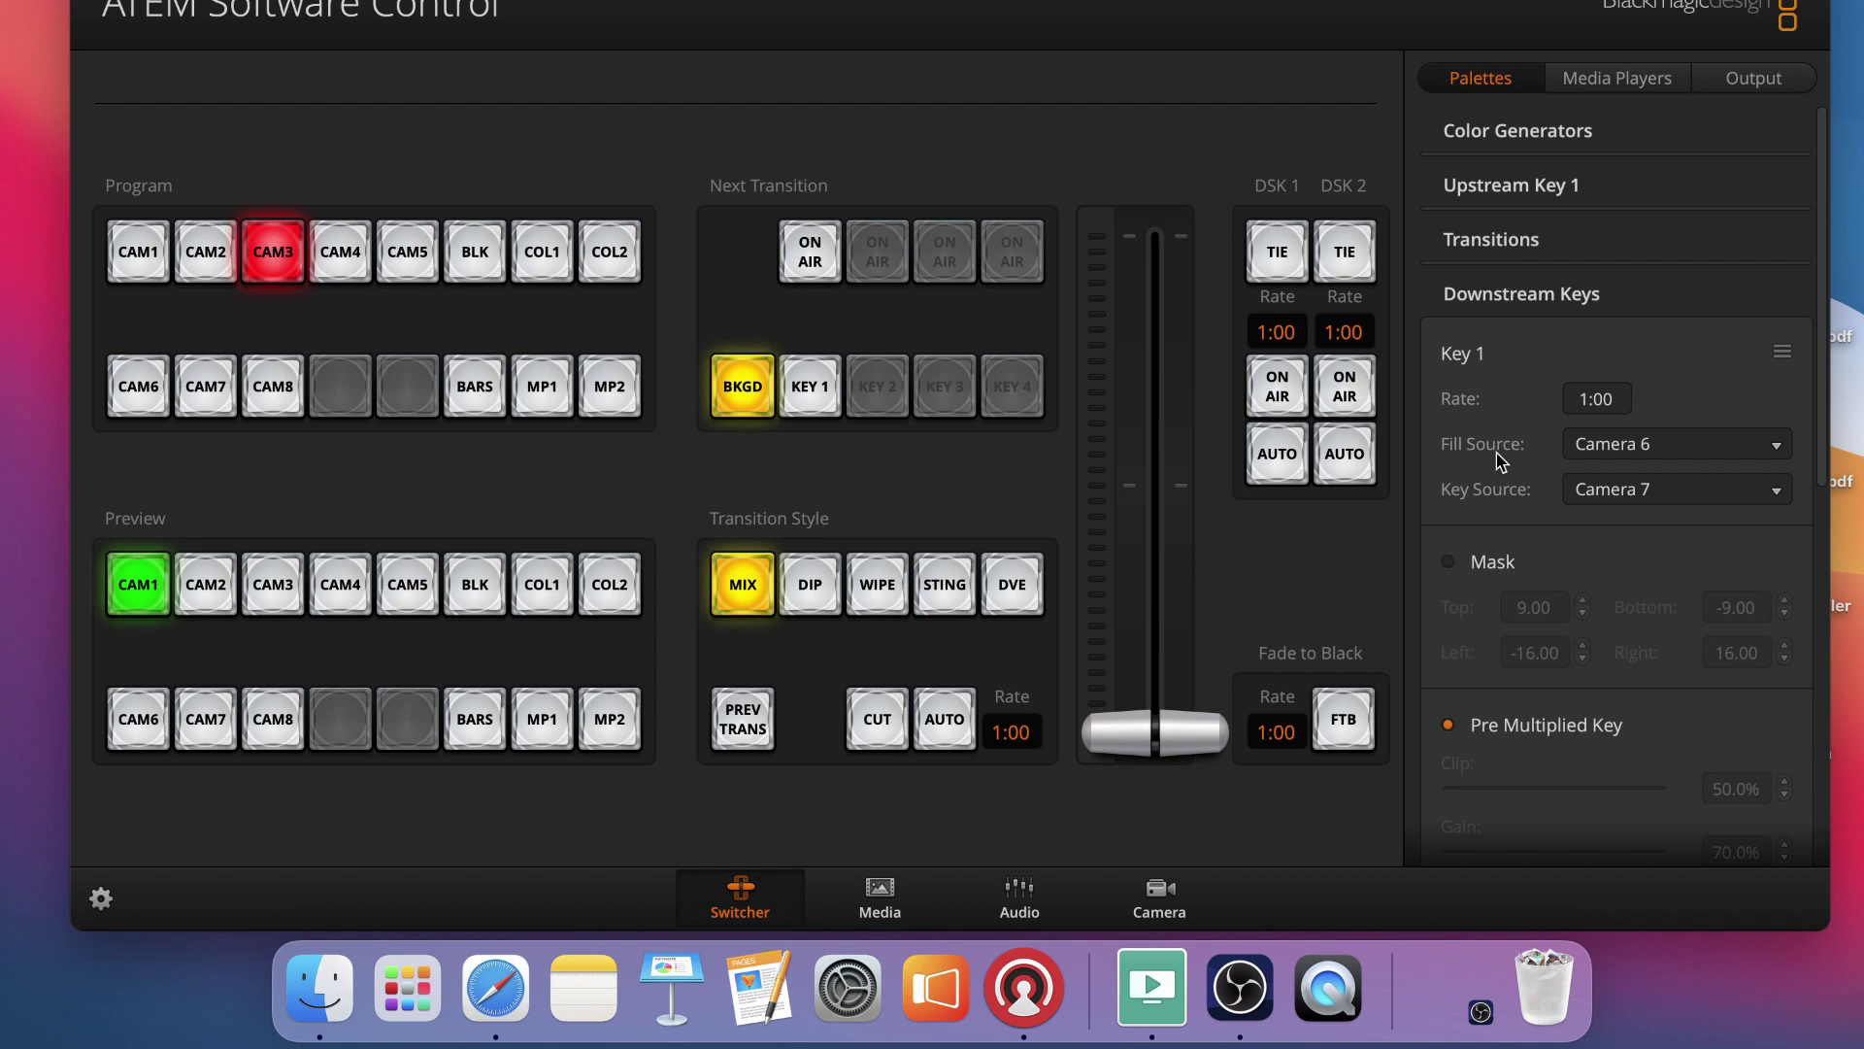
{"action": "left_click", "coordinate": [1616, 453]}
{"action": "left_click", "coordinate": [1616, 473]}
{"action": "left_click", "coordinate": [1616, 500]}
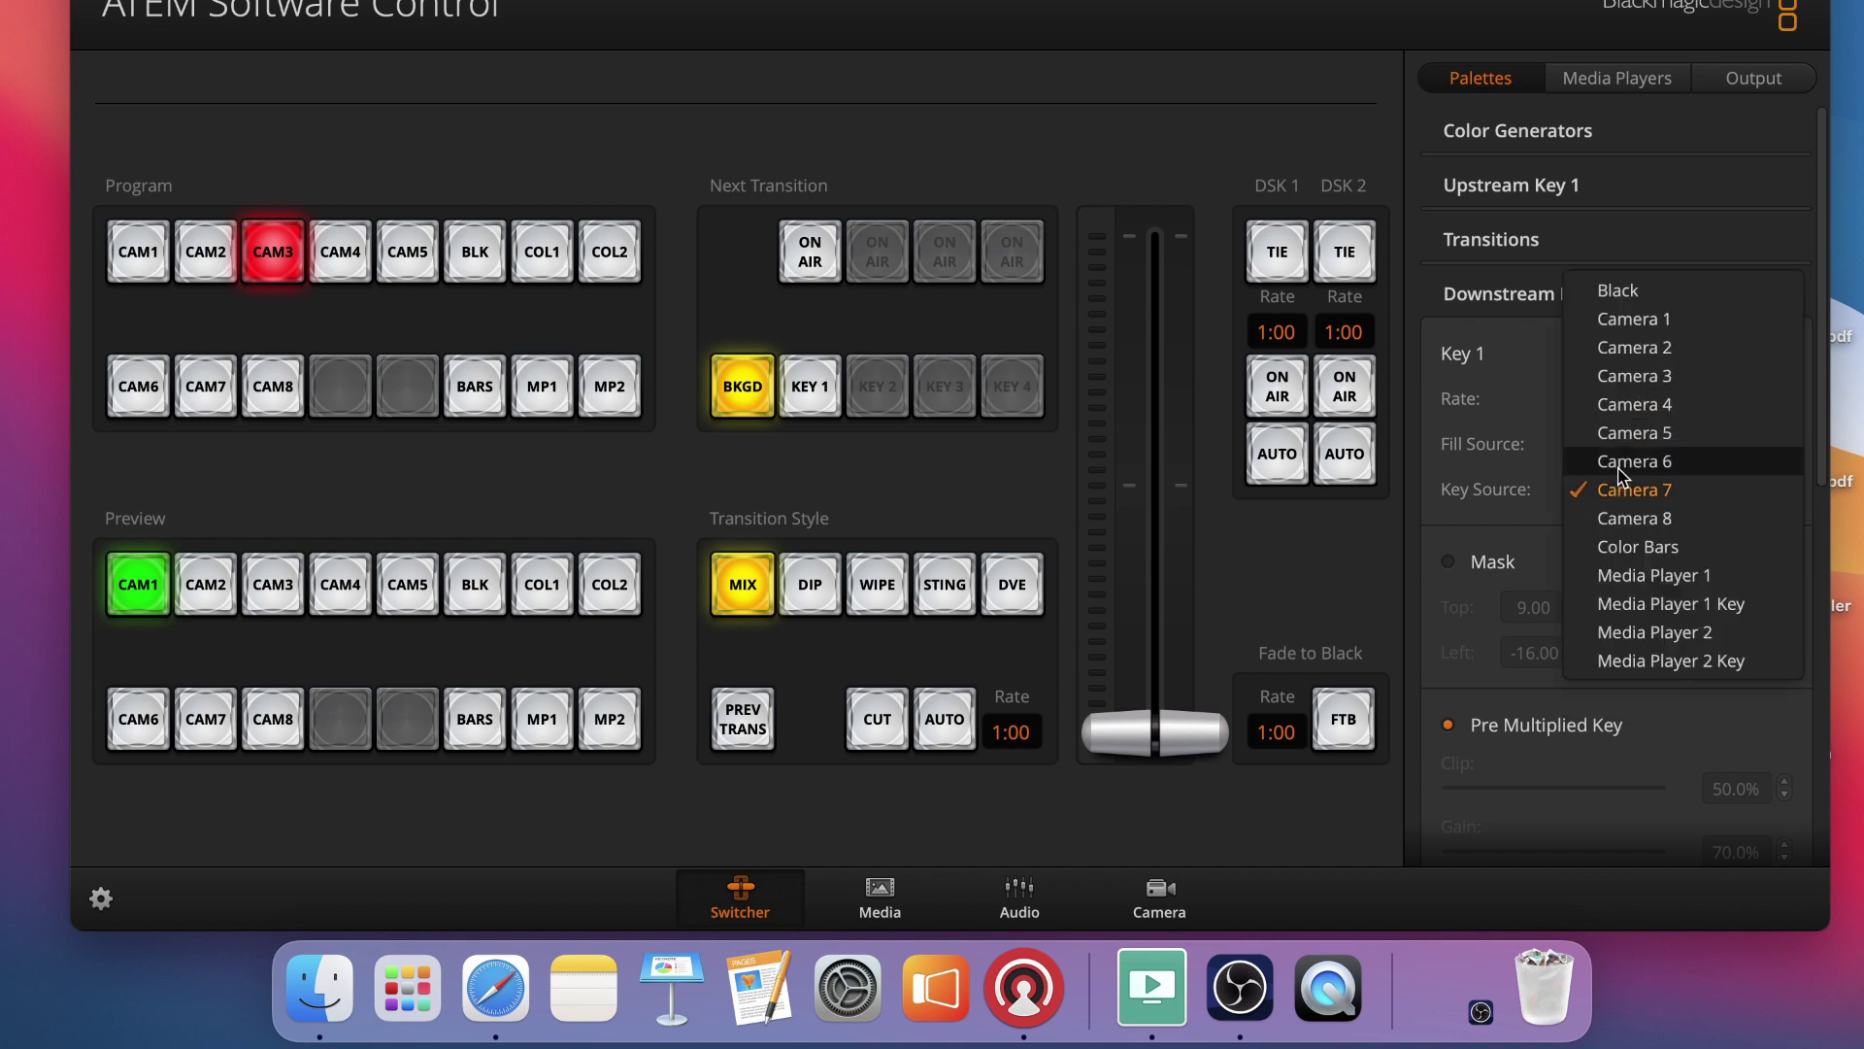
{"action": "left_click", "coordinate": [1618, 465]}
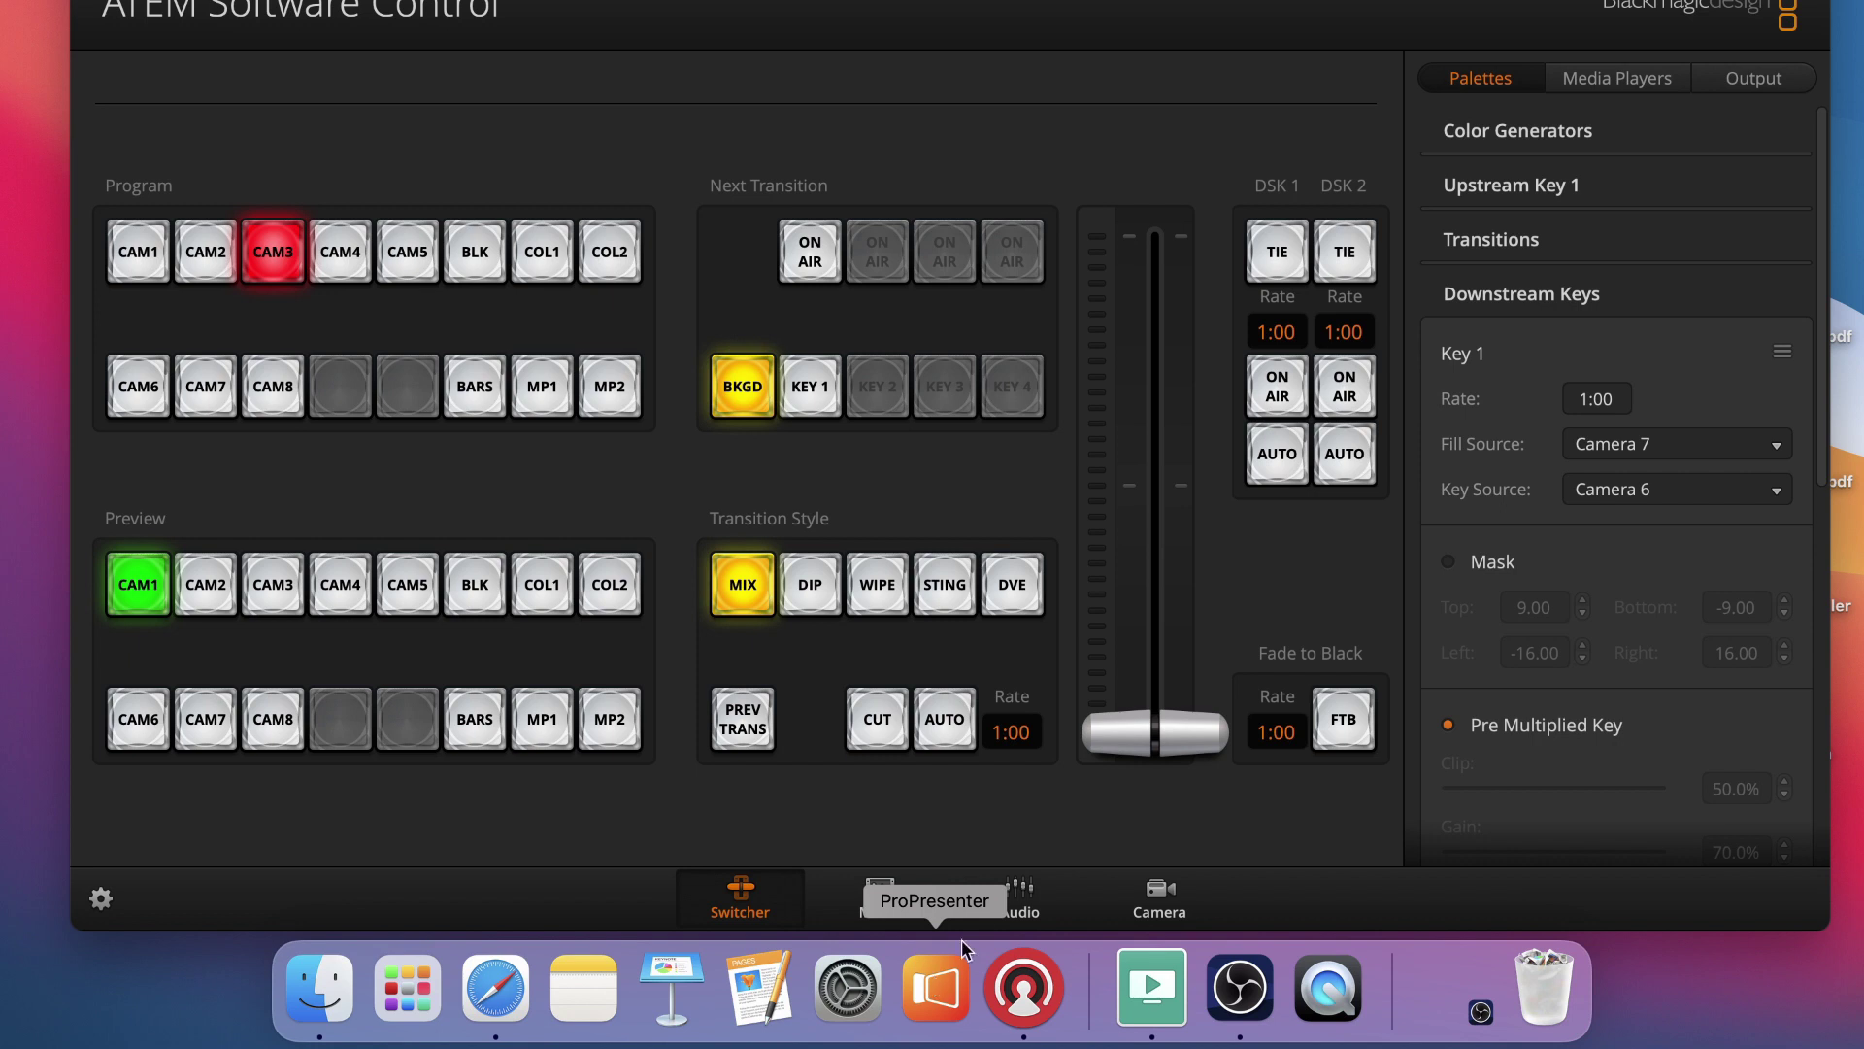
Launch ProPresenter, choose Remind Me Later on the update, and open Screens > Configure Screens
{"action": "left_click", "coordinate": [934, 988]}
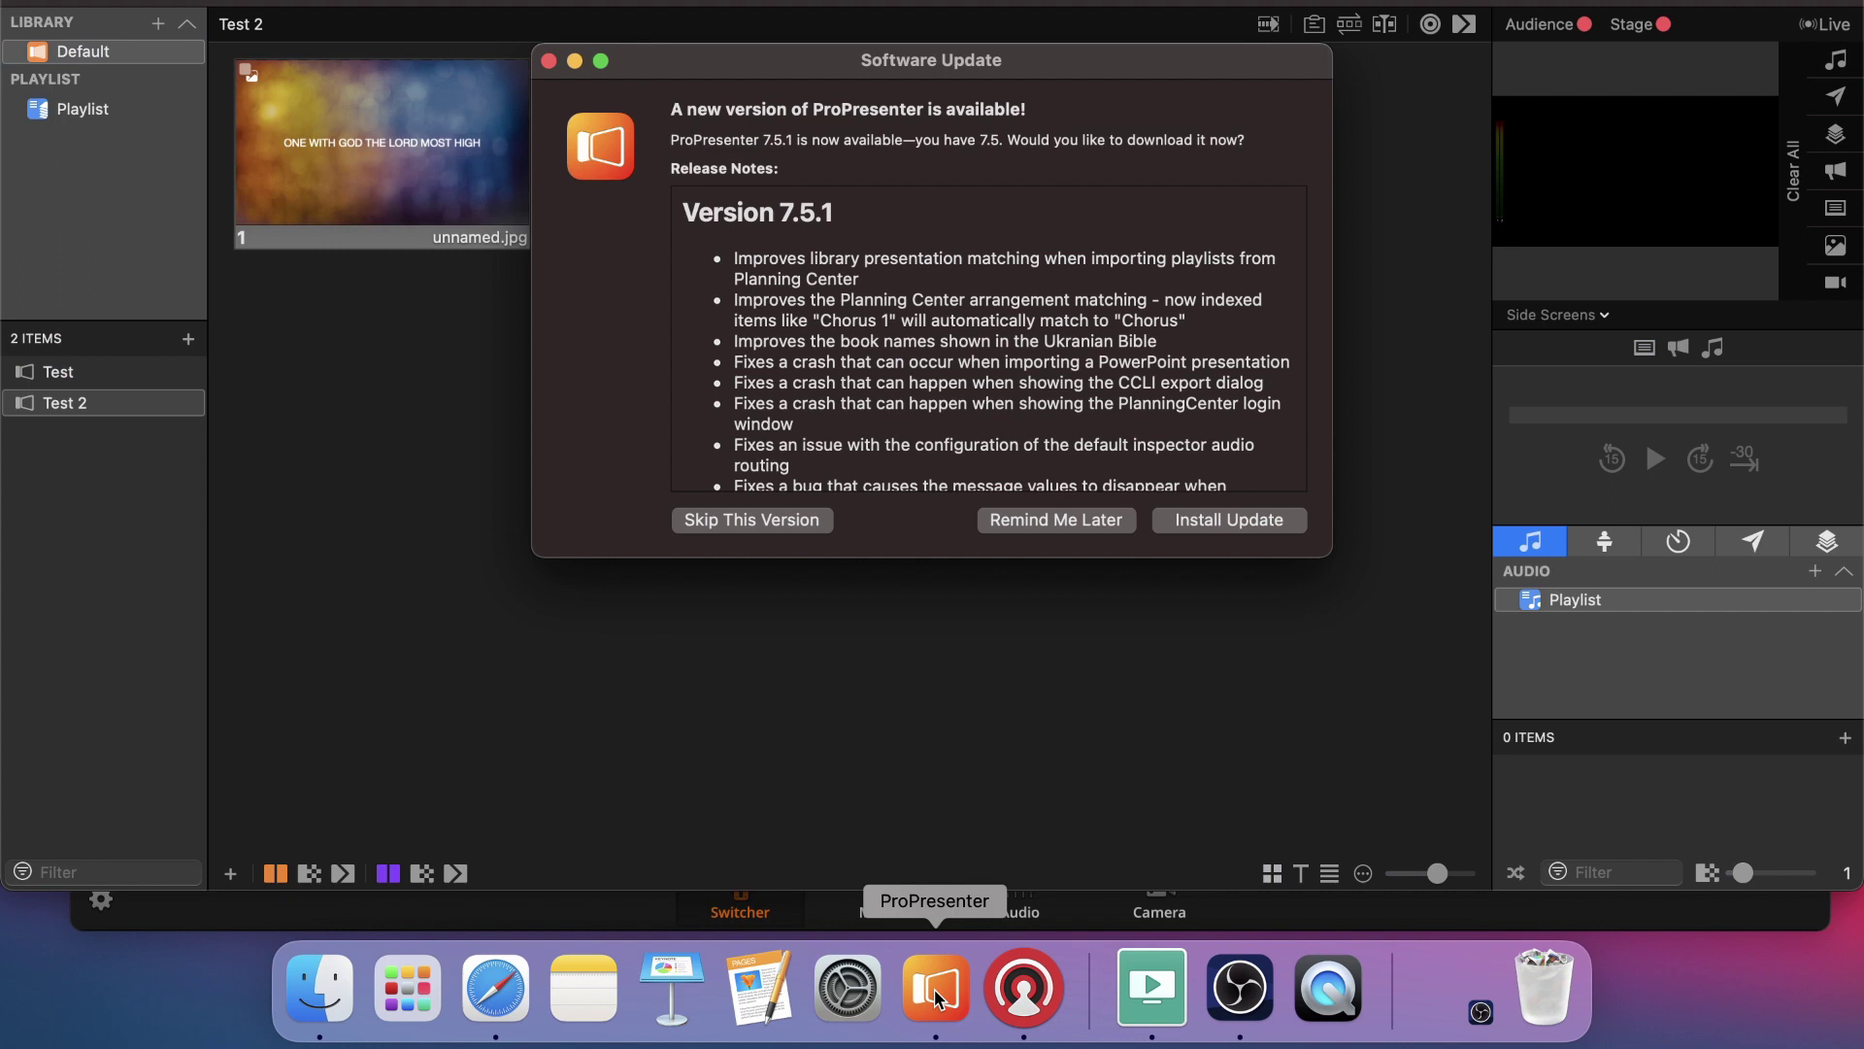
{"action": "left_click", "coordinate": [1085, 529]}
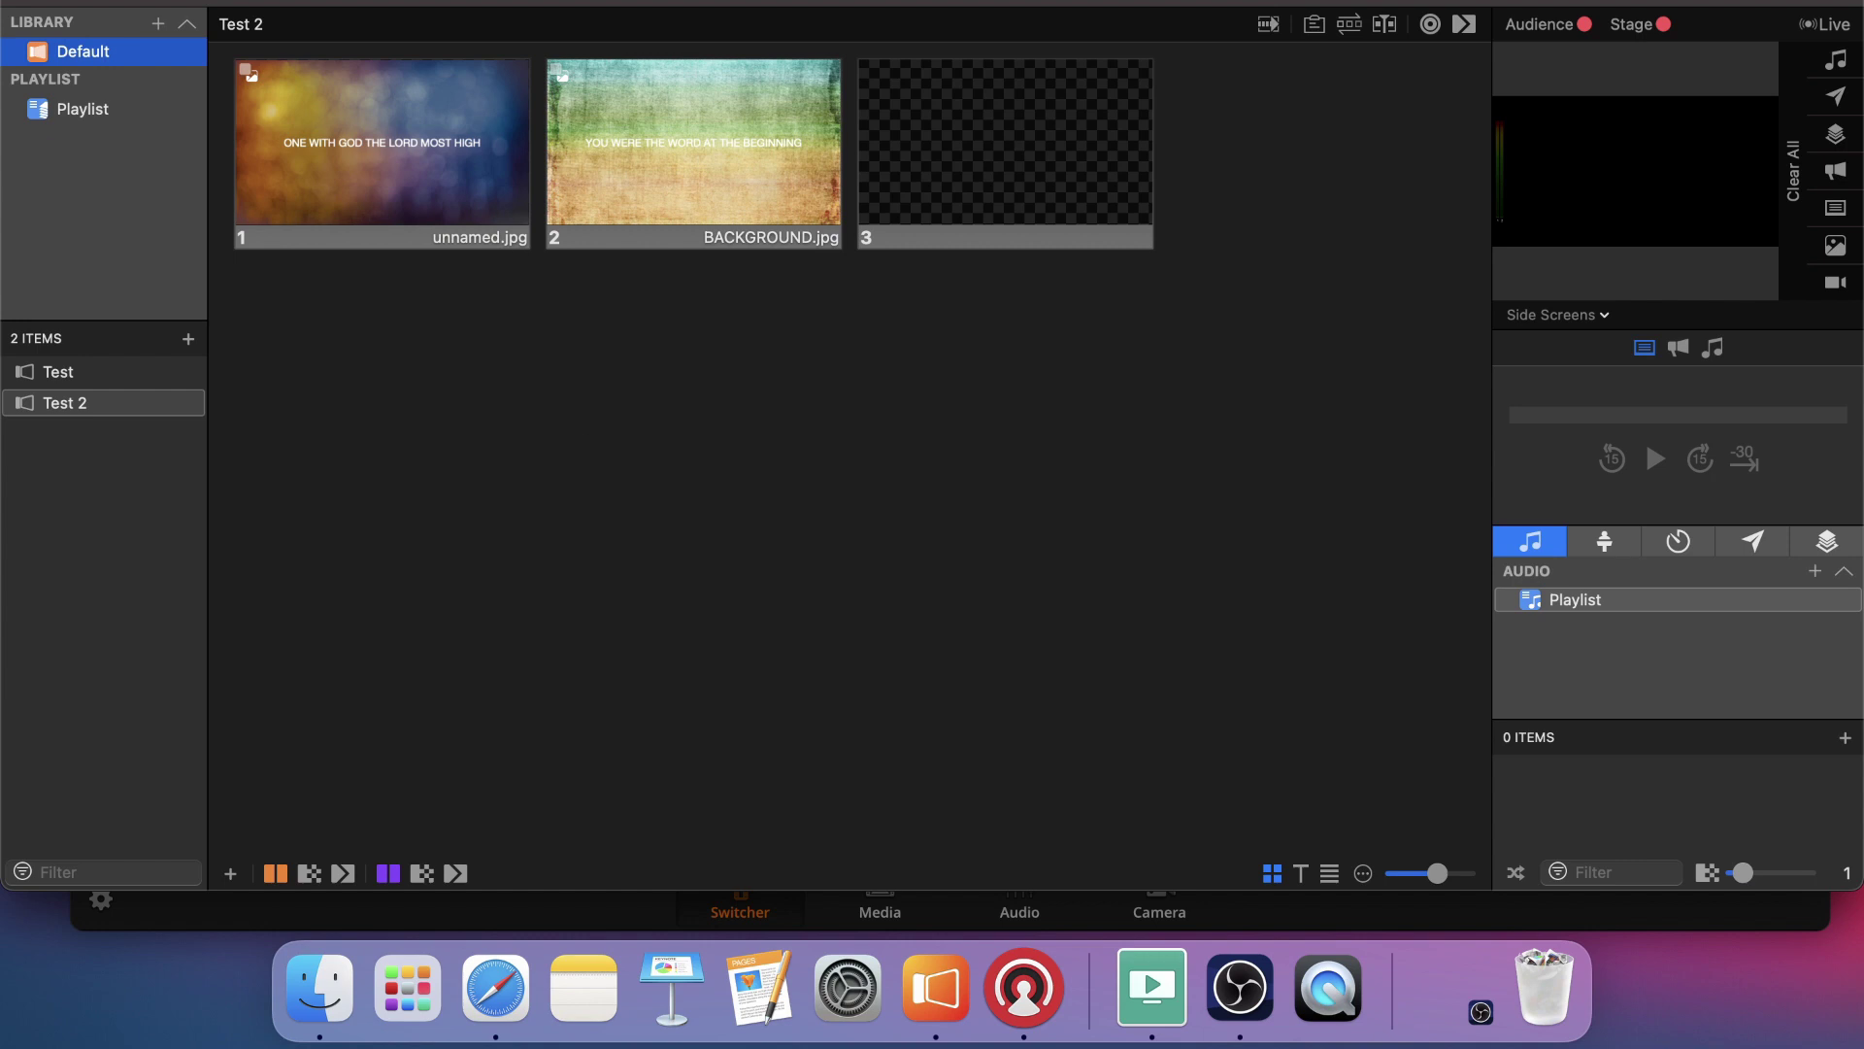
{"action": "left_click", "coordinate": [466, 2]}
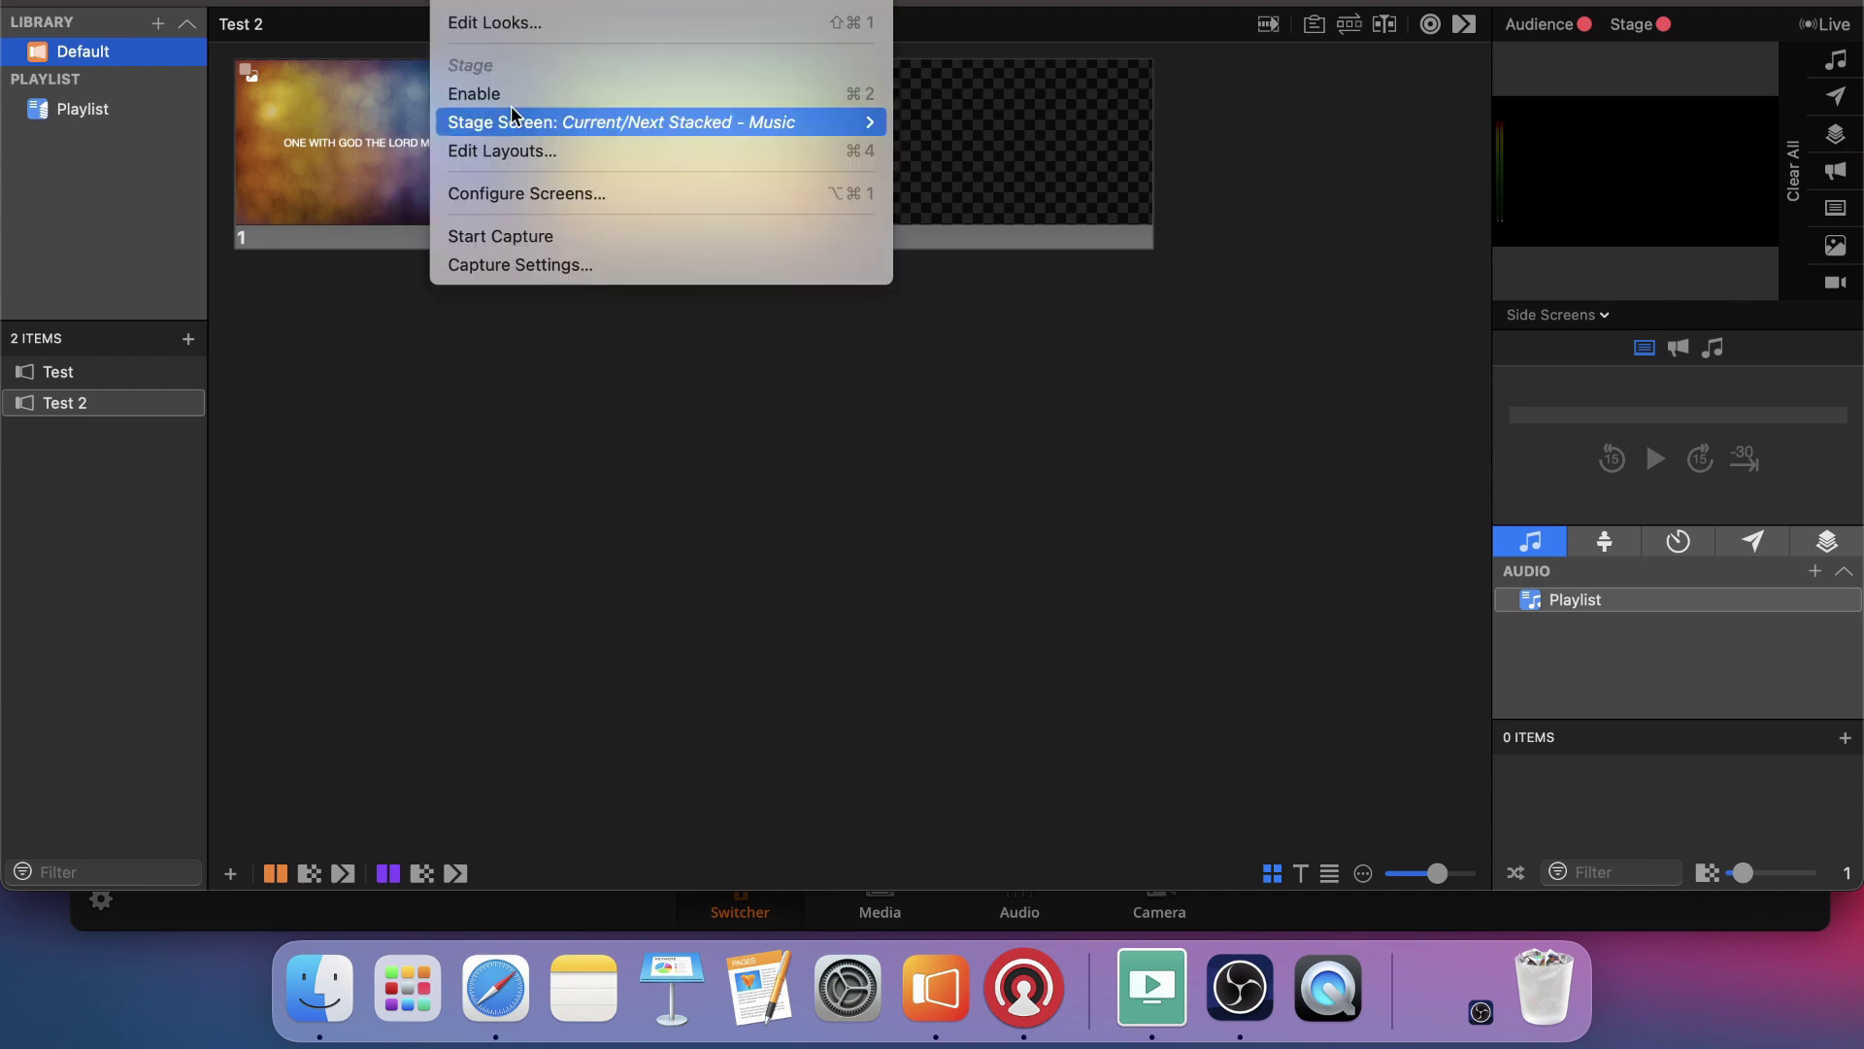
{"action": "left_click", "coordinate": [522, 194]}
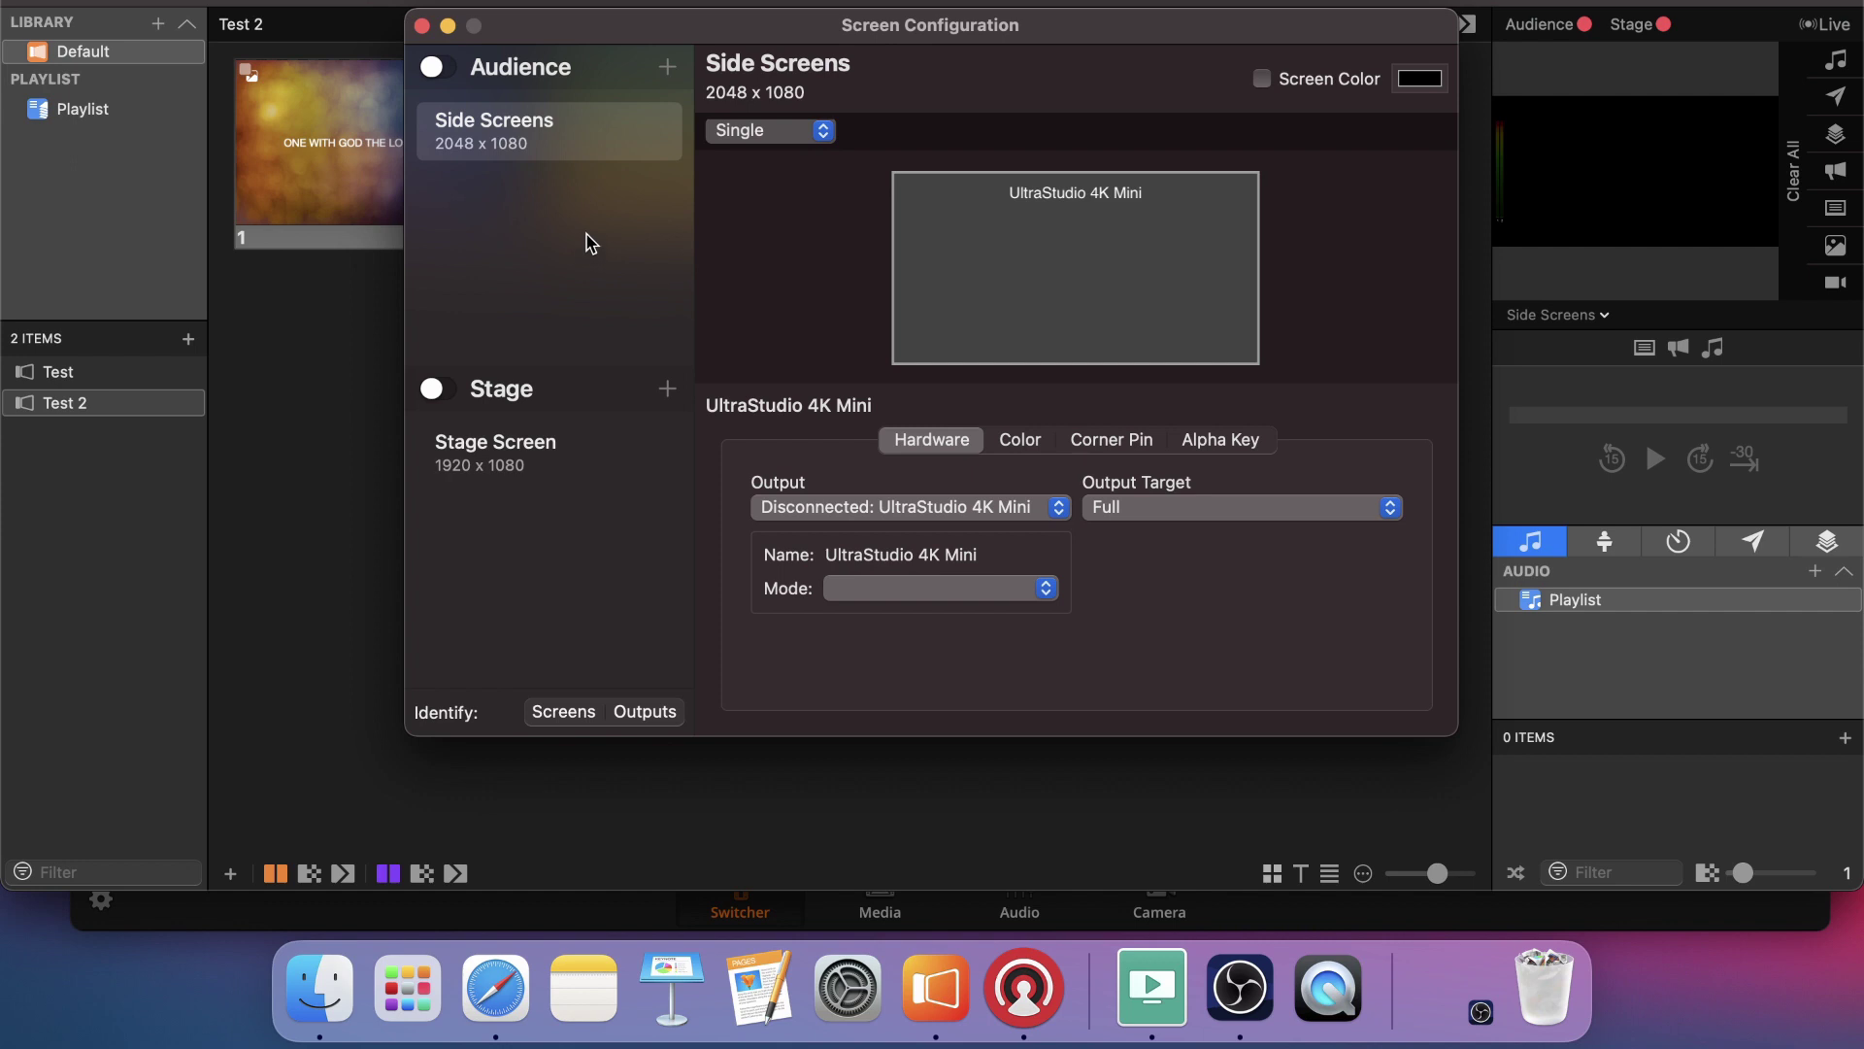
Add a 1920 x 1080 audience screen, Screen 1, on DeckLink Duo (1) at 1080p23.98
{"action": "left_click", "coordinate": [669, 67]}
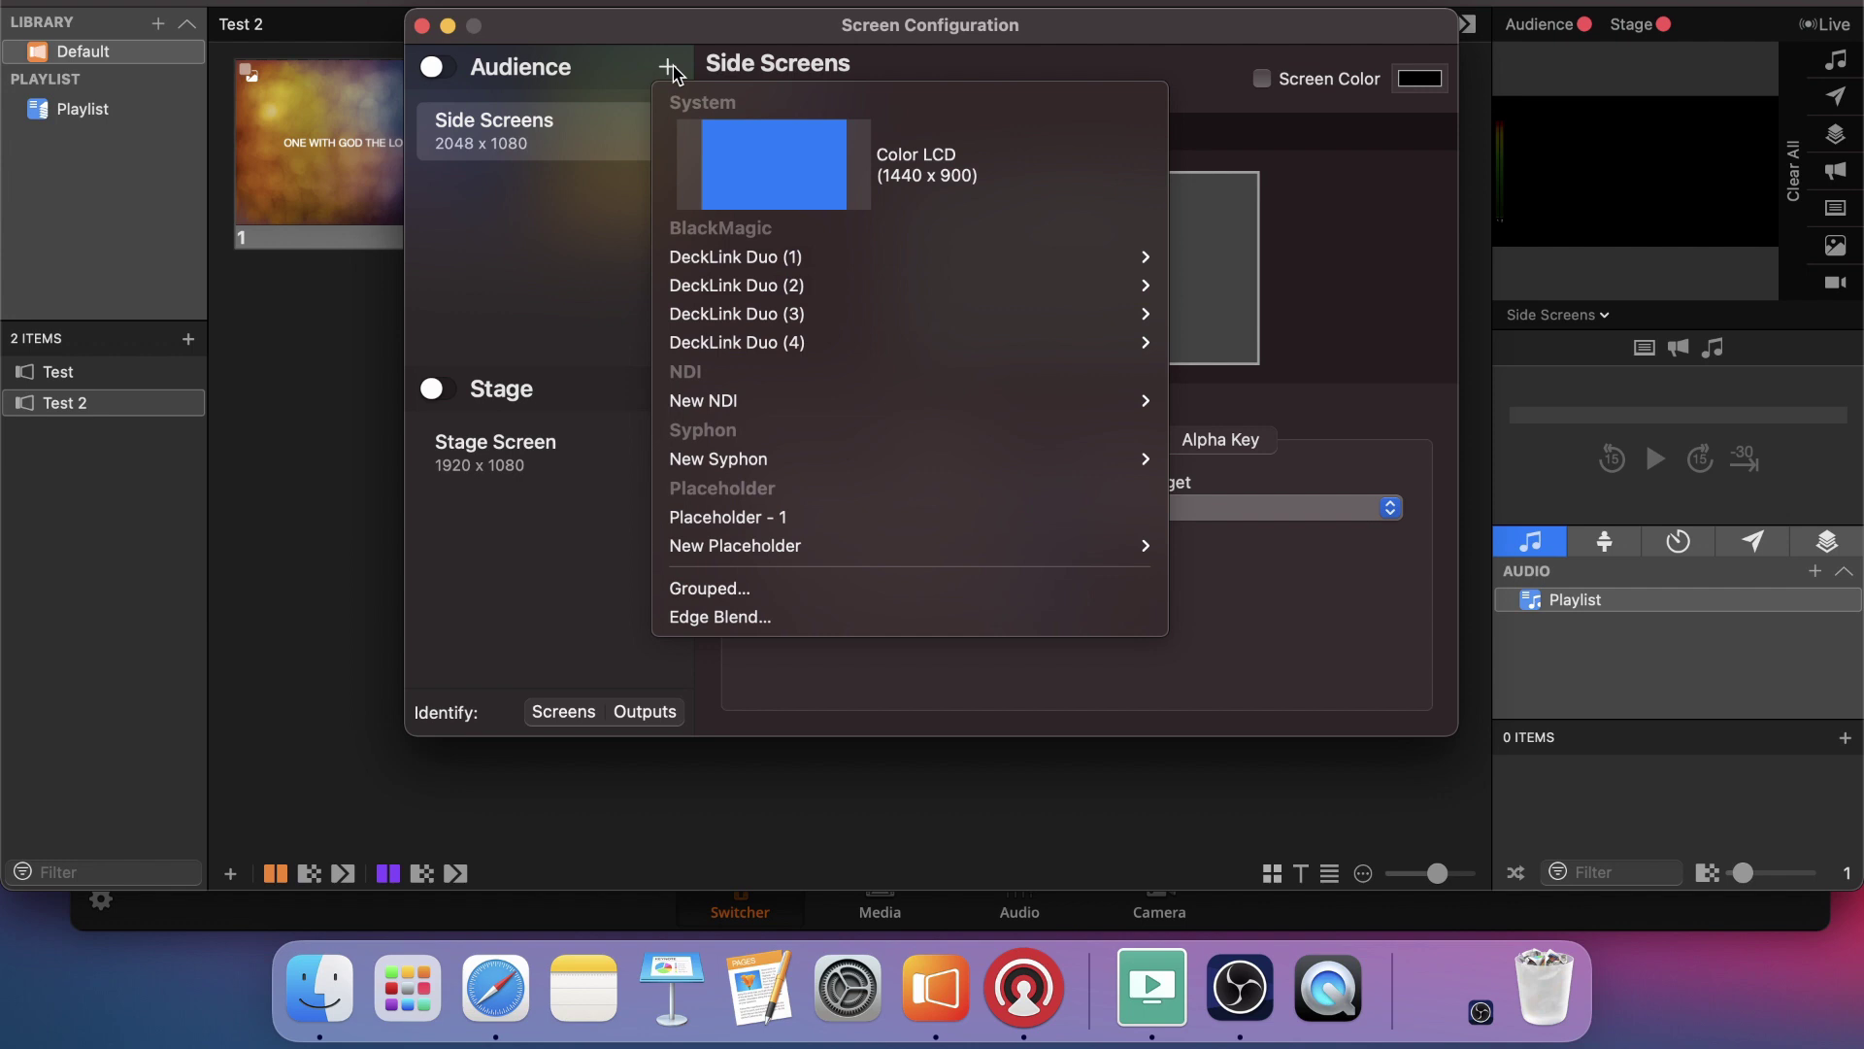
{"action": "mouse_move", "coordinate": [738, 258]}
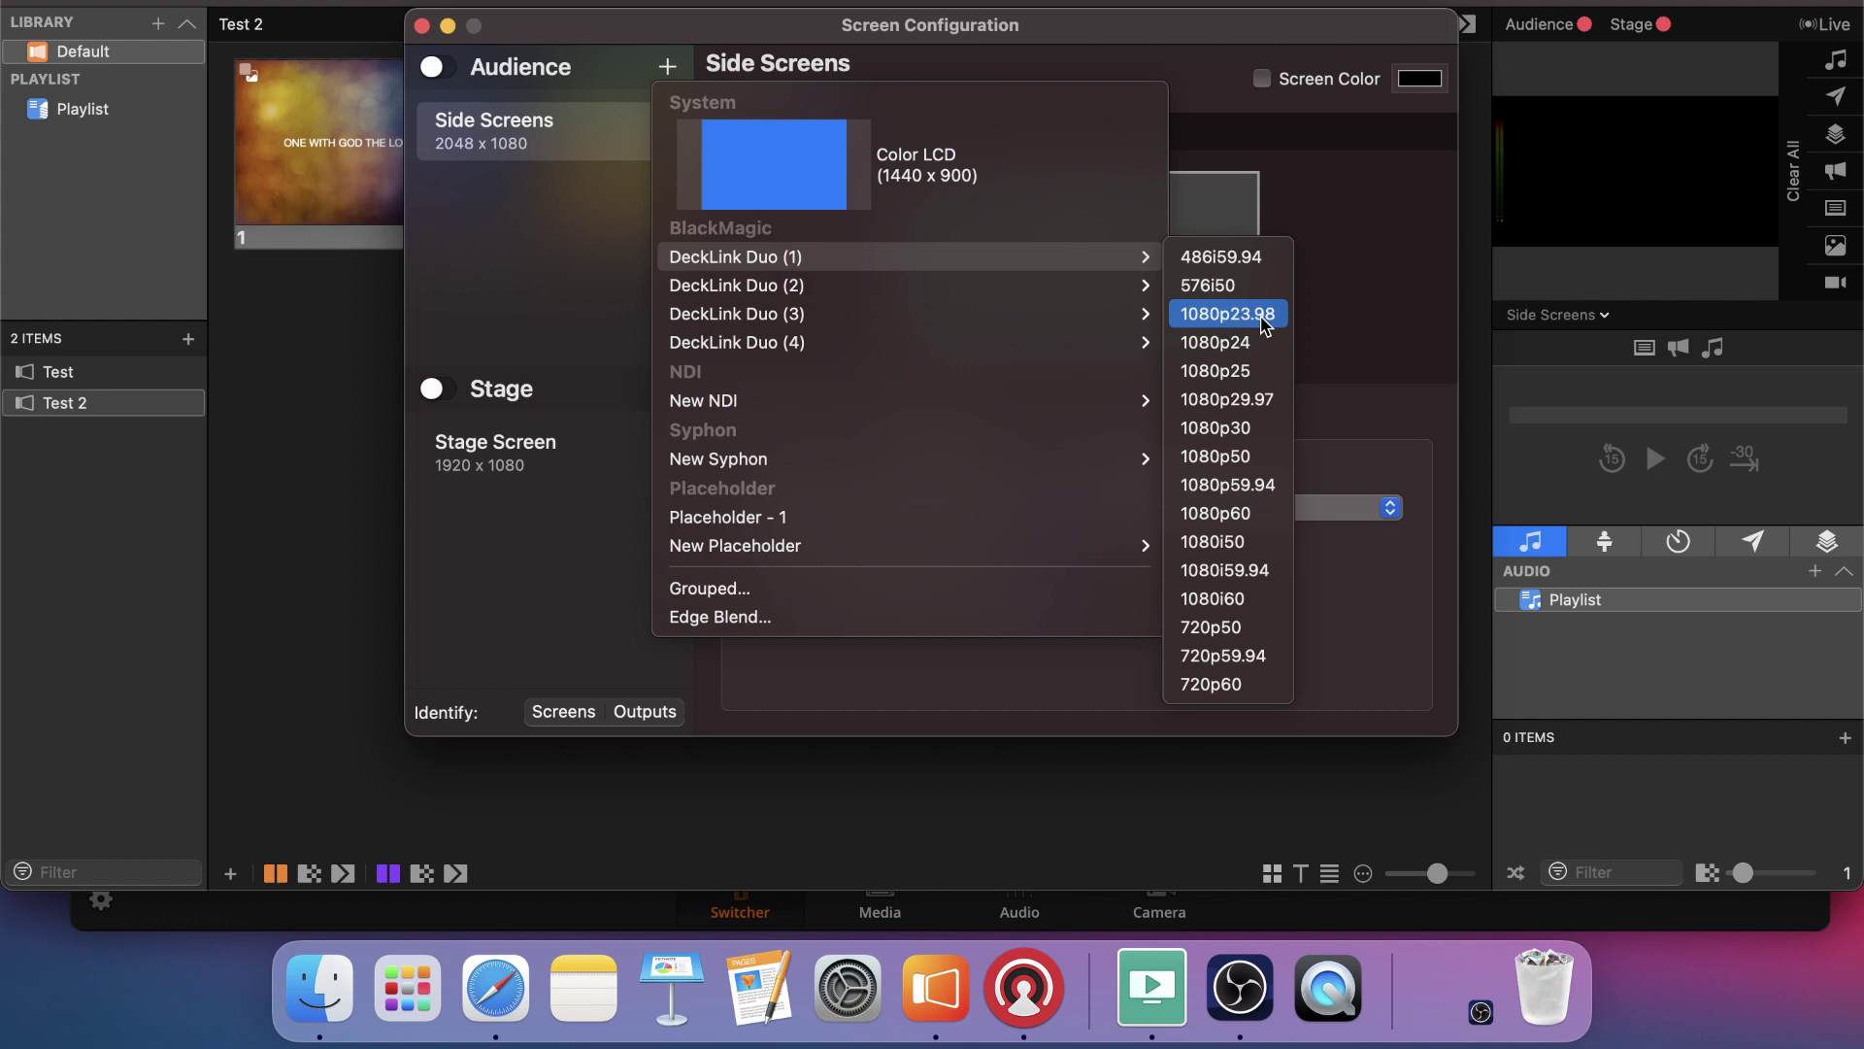
{"action": "left_click", "coordinate": [1262, 320]}
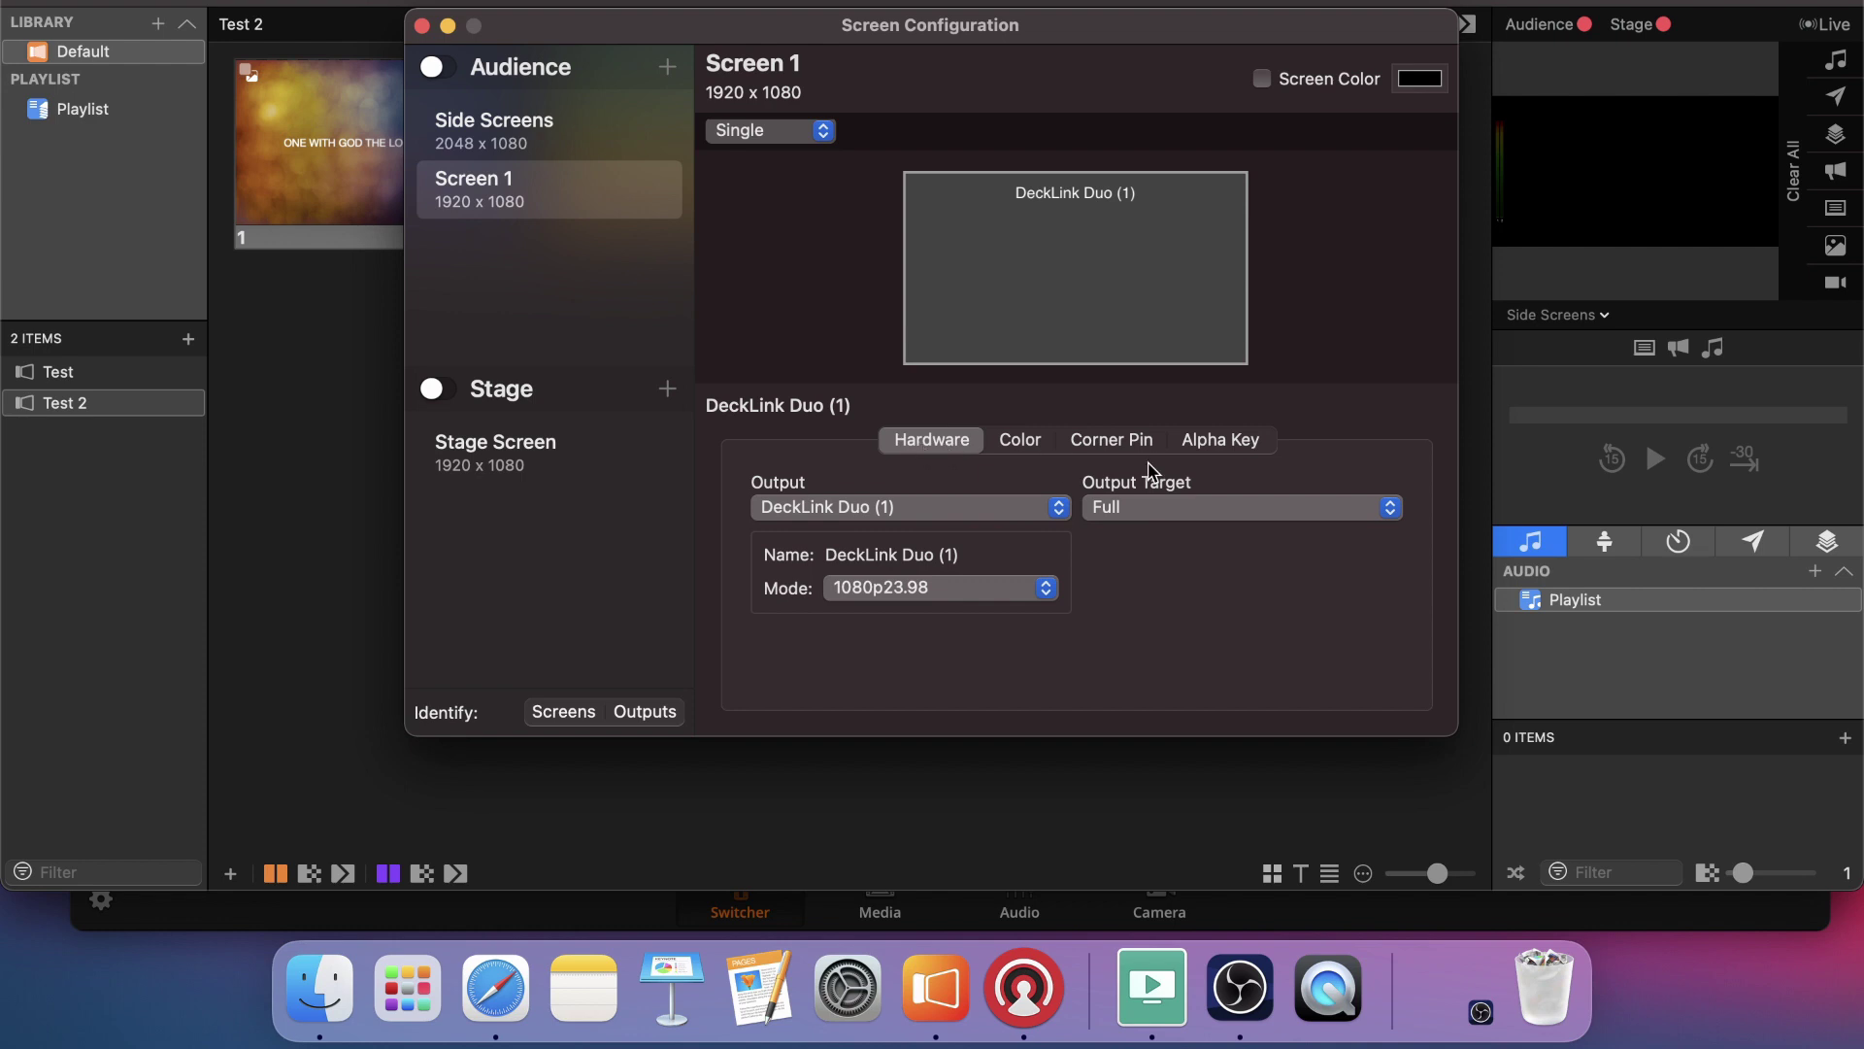
Enable alpha keying as External Key at 100% blend, then select Screen 1
{"action": "left_click", "coordinate": [1222, 450]}
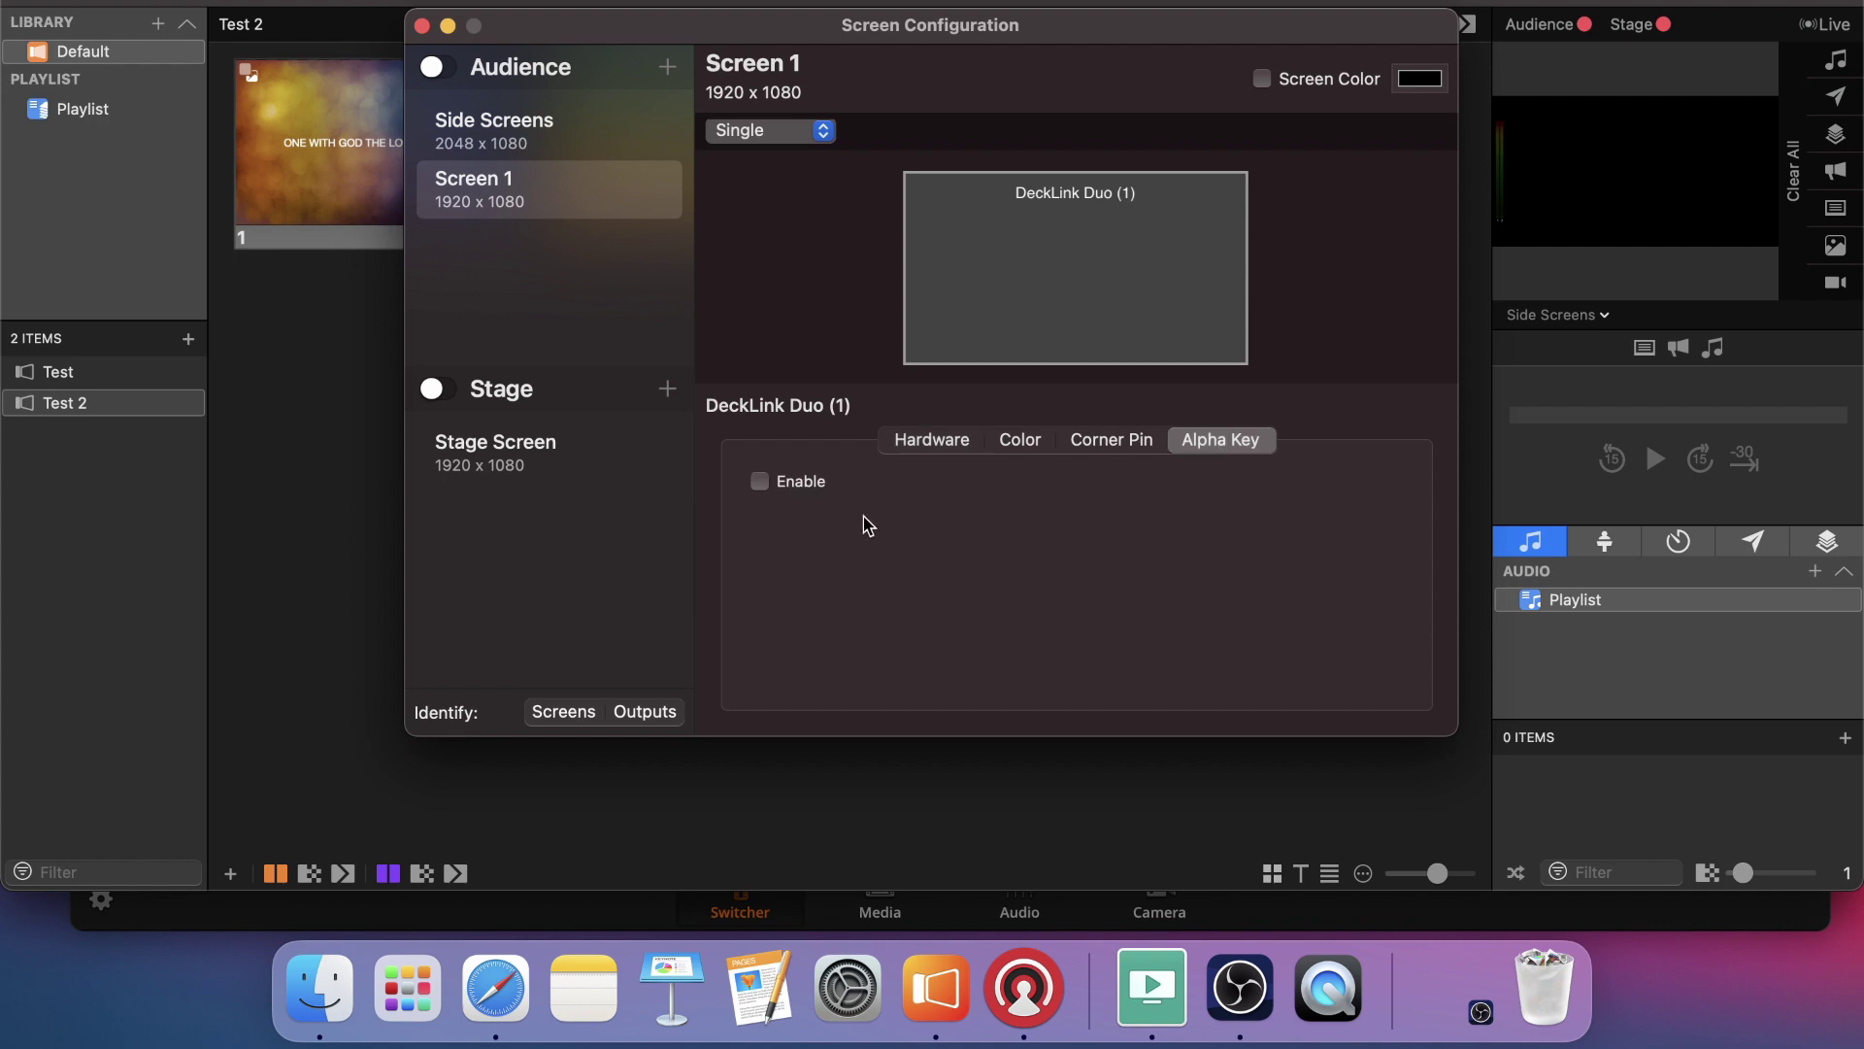
{"action": "left_click", "coordinate": [761, 482]}
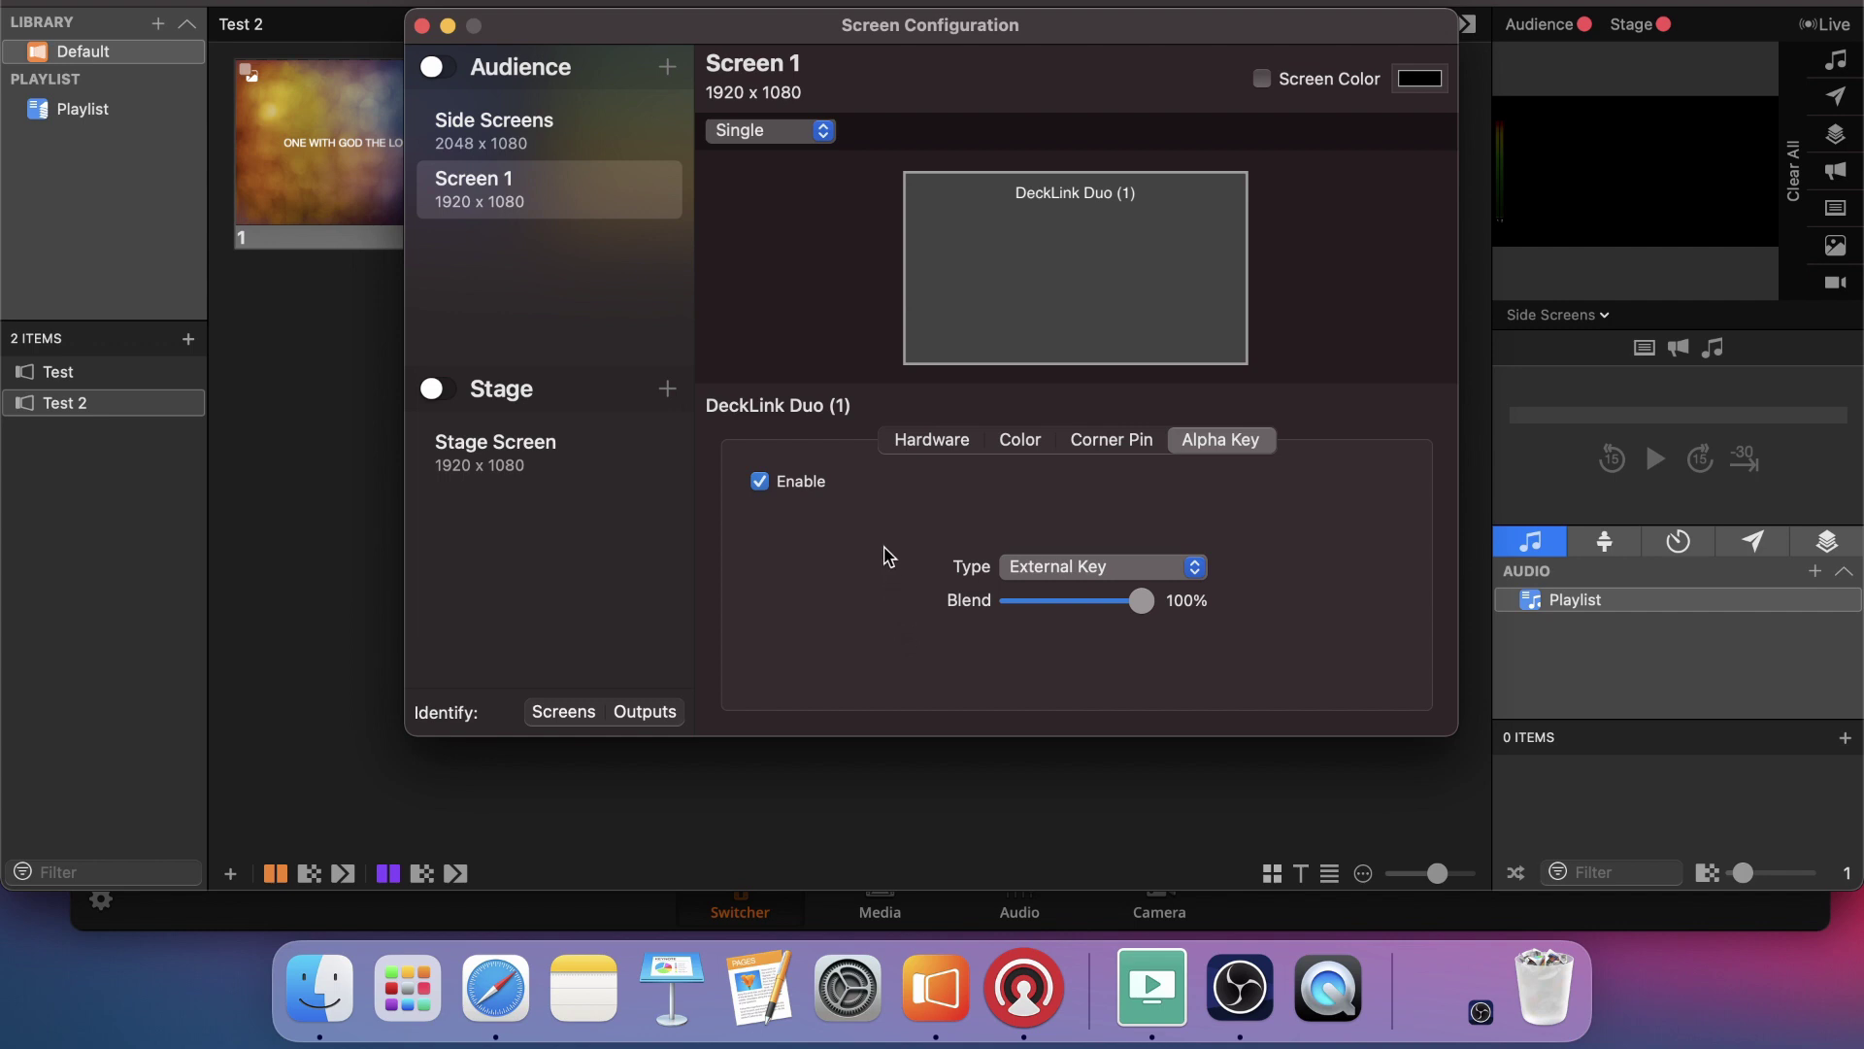
{"action": "left_click", "coordinate": [525, 186]}
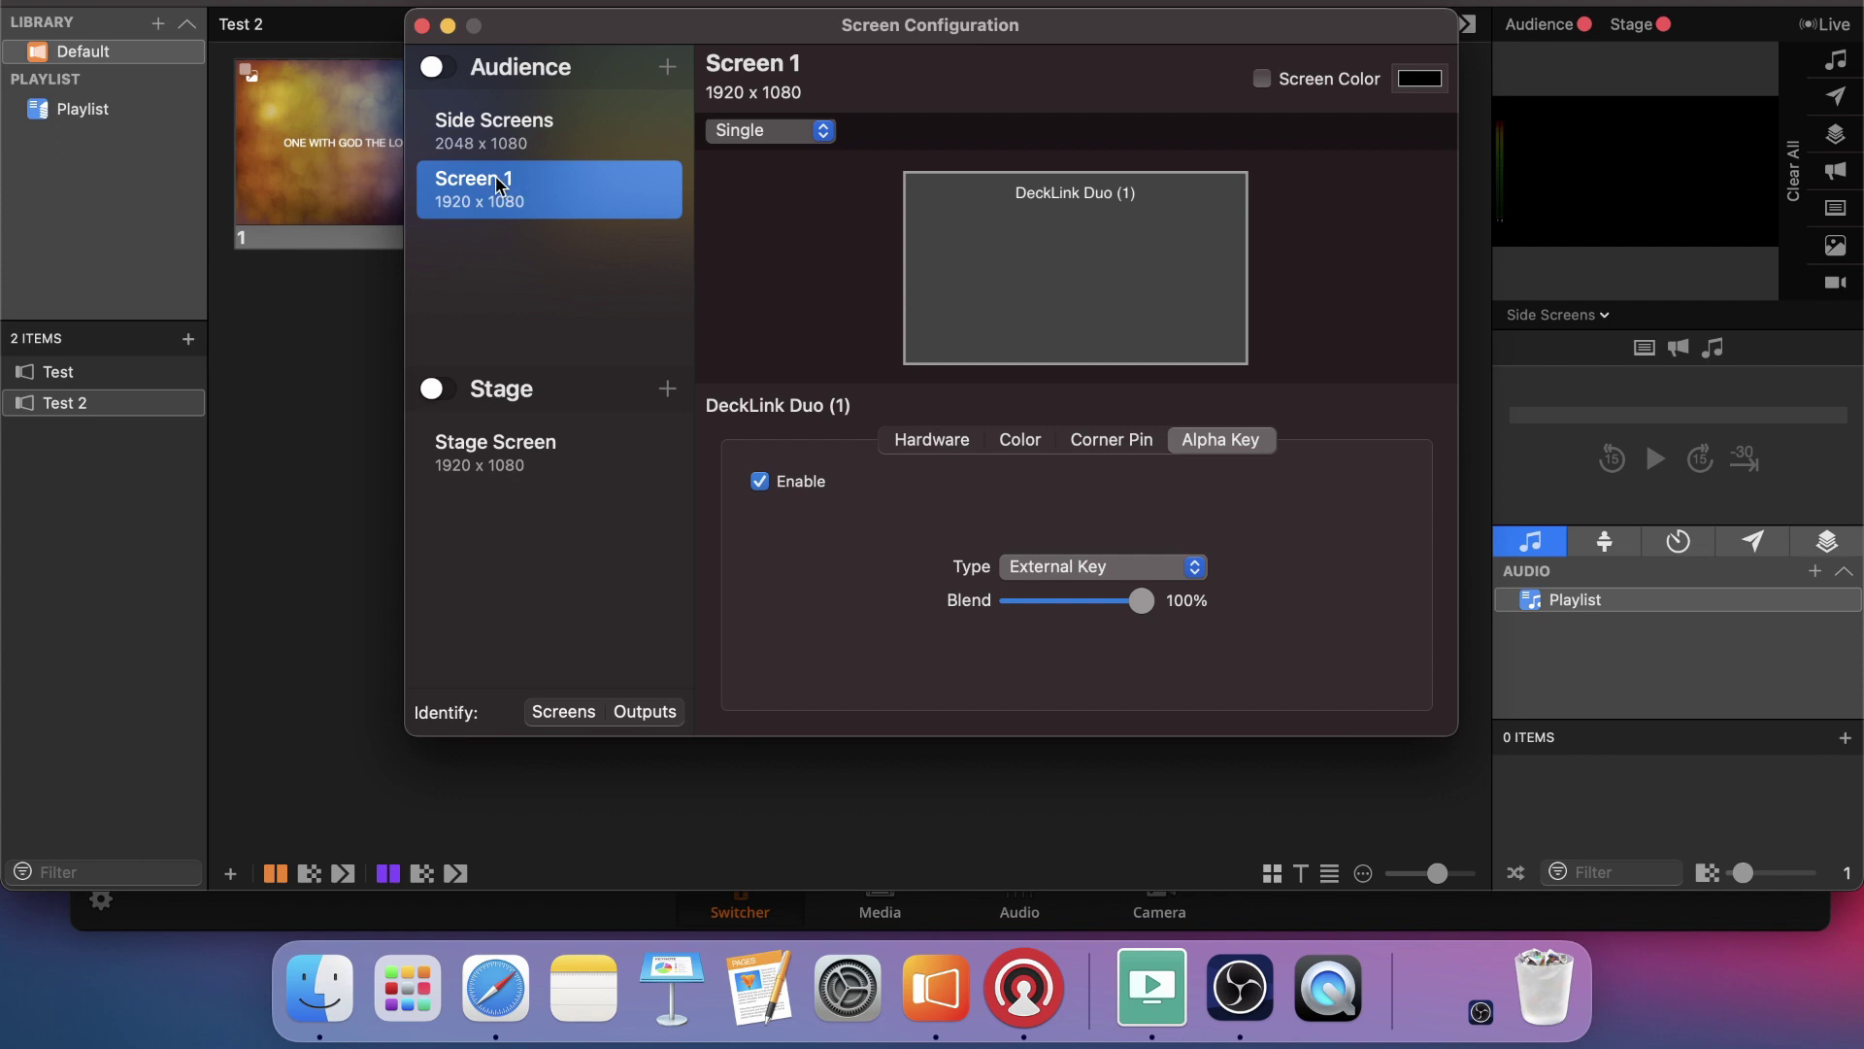
Rename Screen 1 to 'Online Lower Third', turn Audience output on, and close Screen Configuration
{"action": "double_click", "coordinate": [497, 181]}
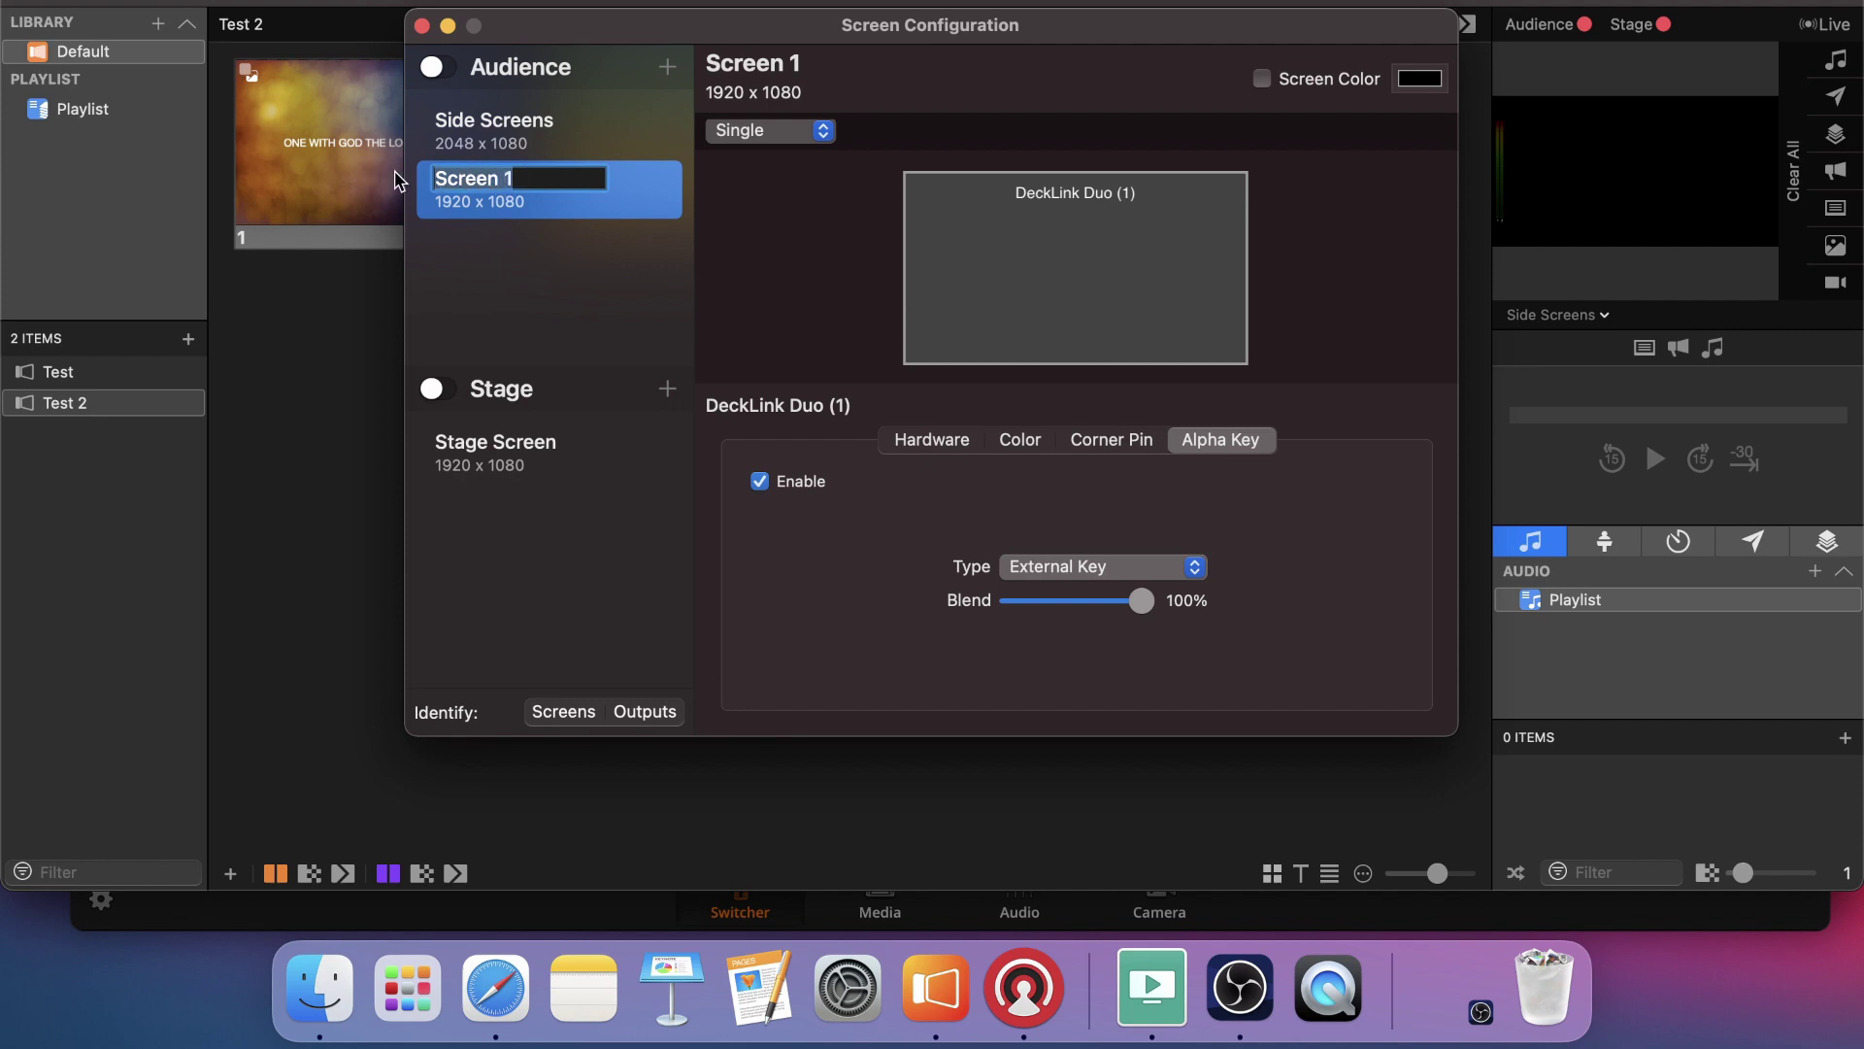
{"action": "type", "text": "Online L"}
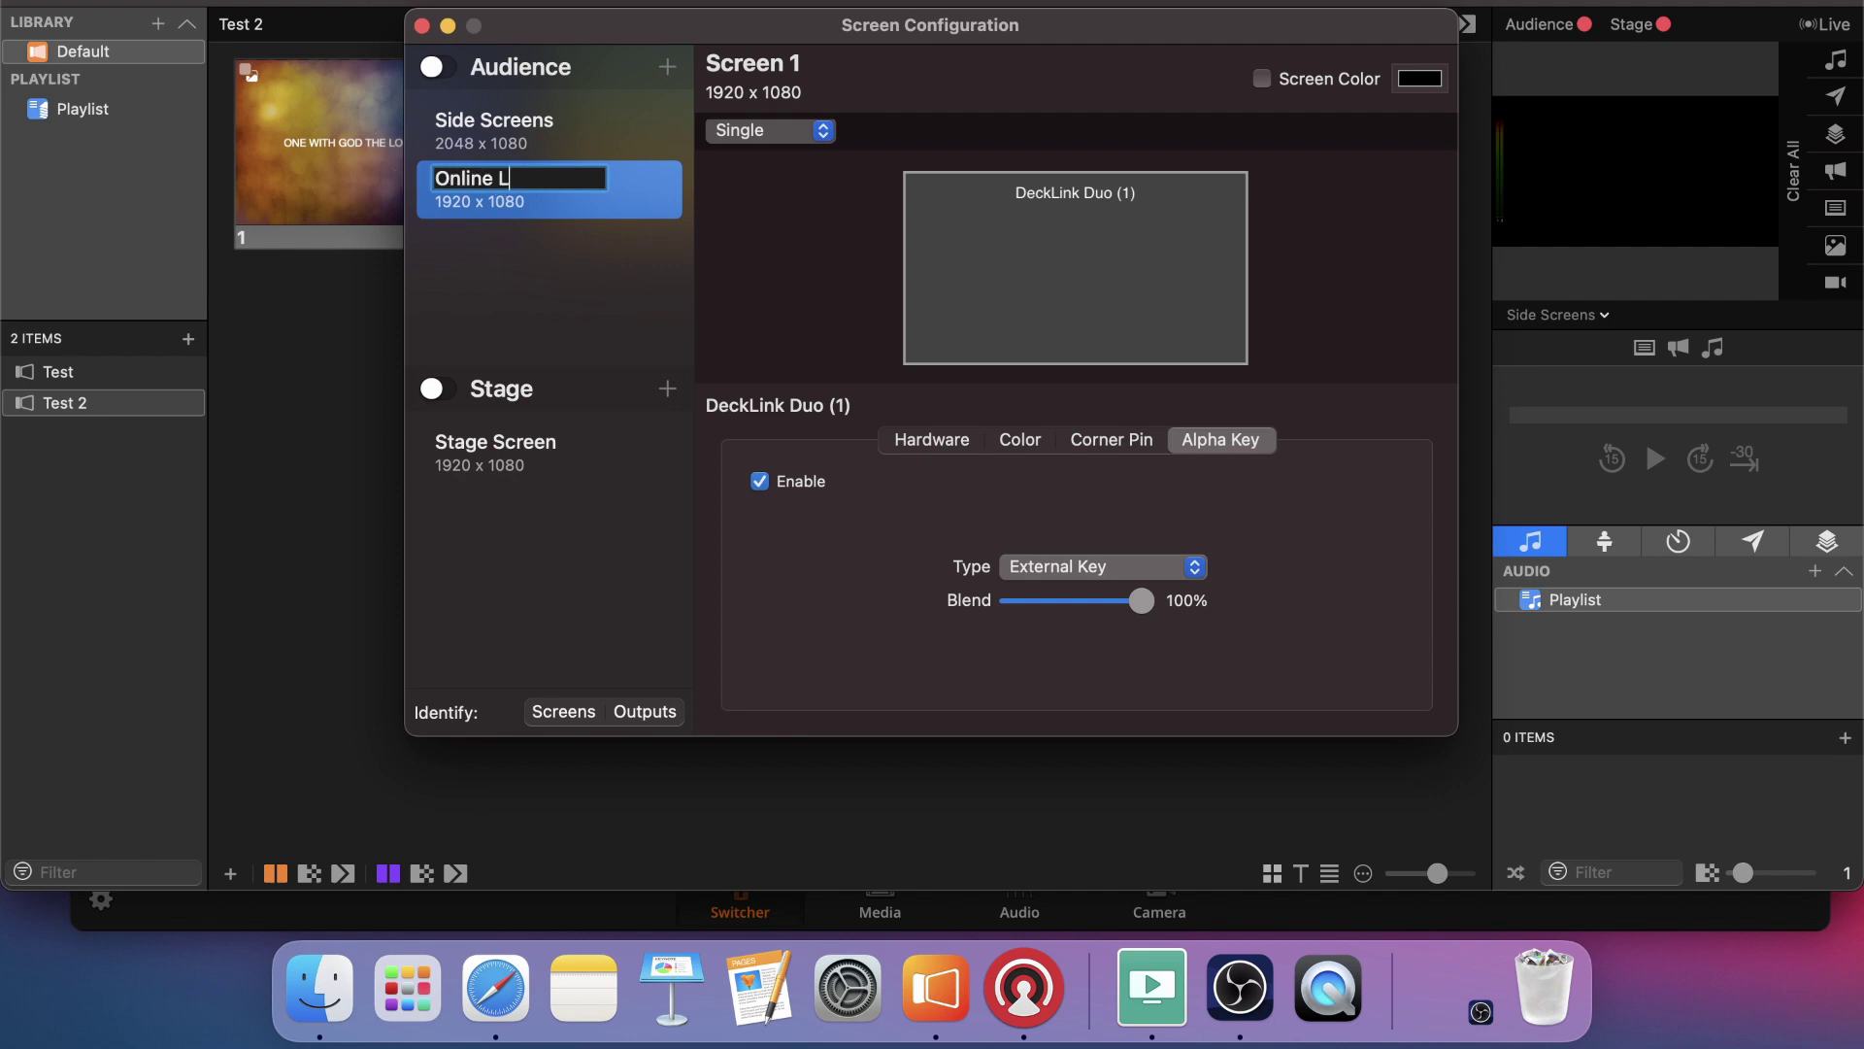
{"action": "type", "text": "ower Third"}
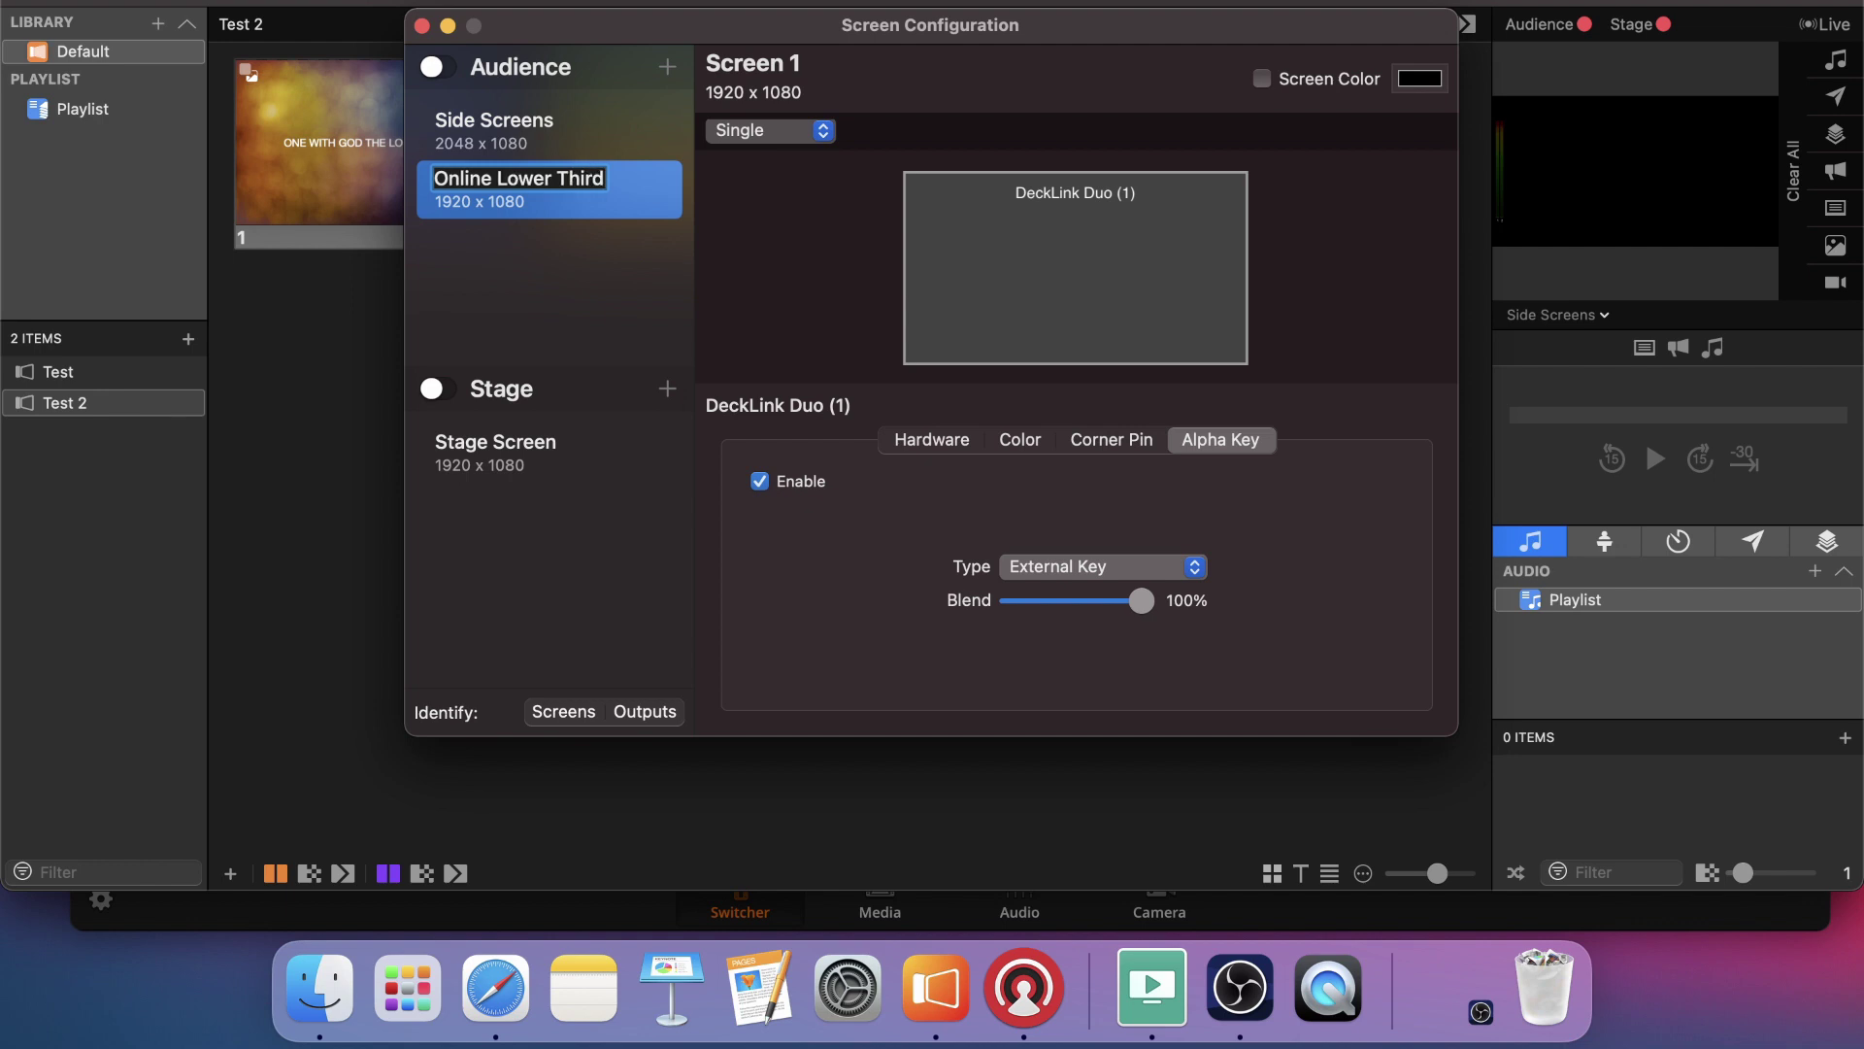
{"action": "key", "text": "Return"}
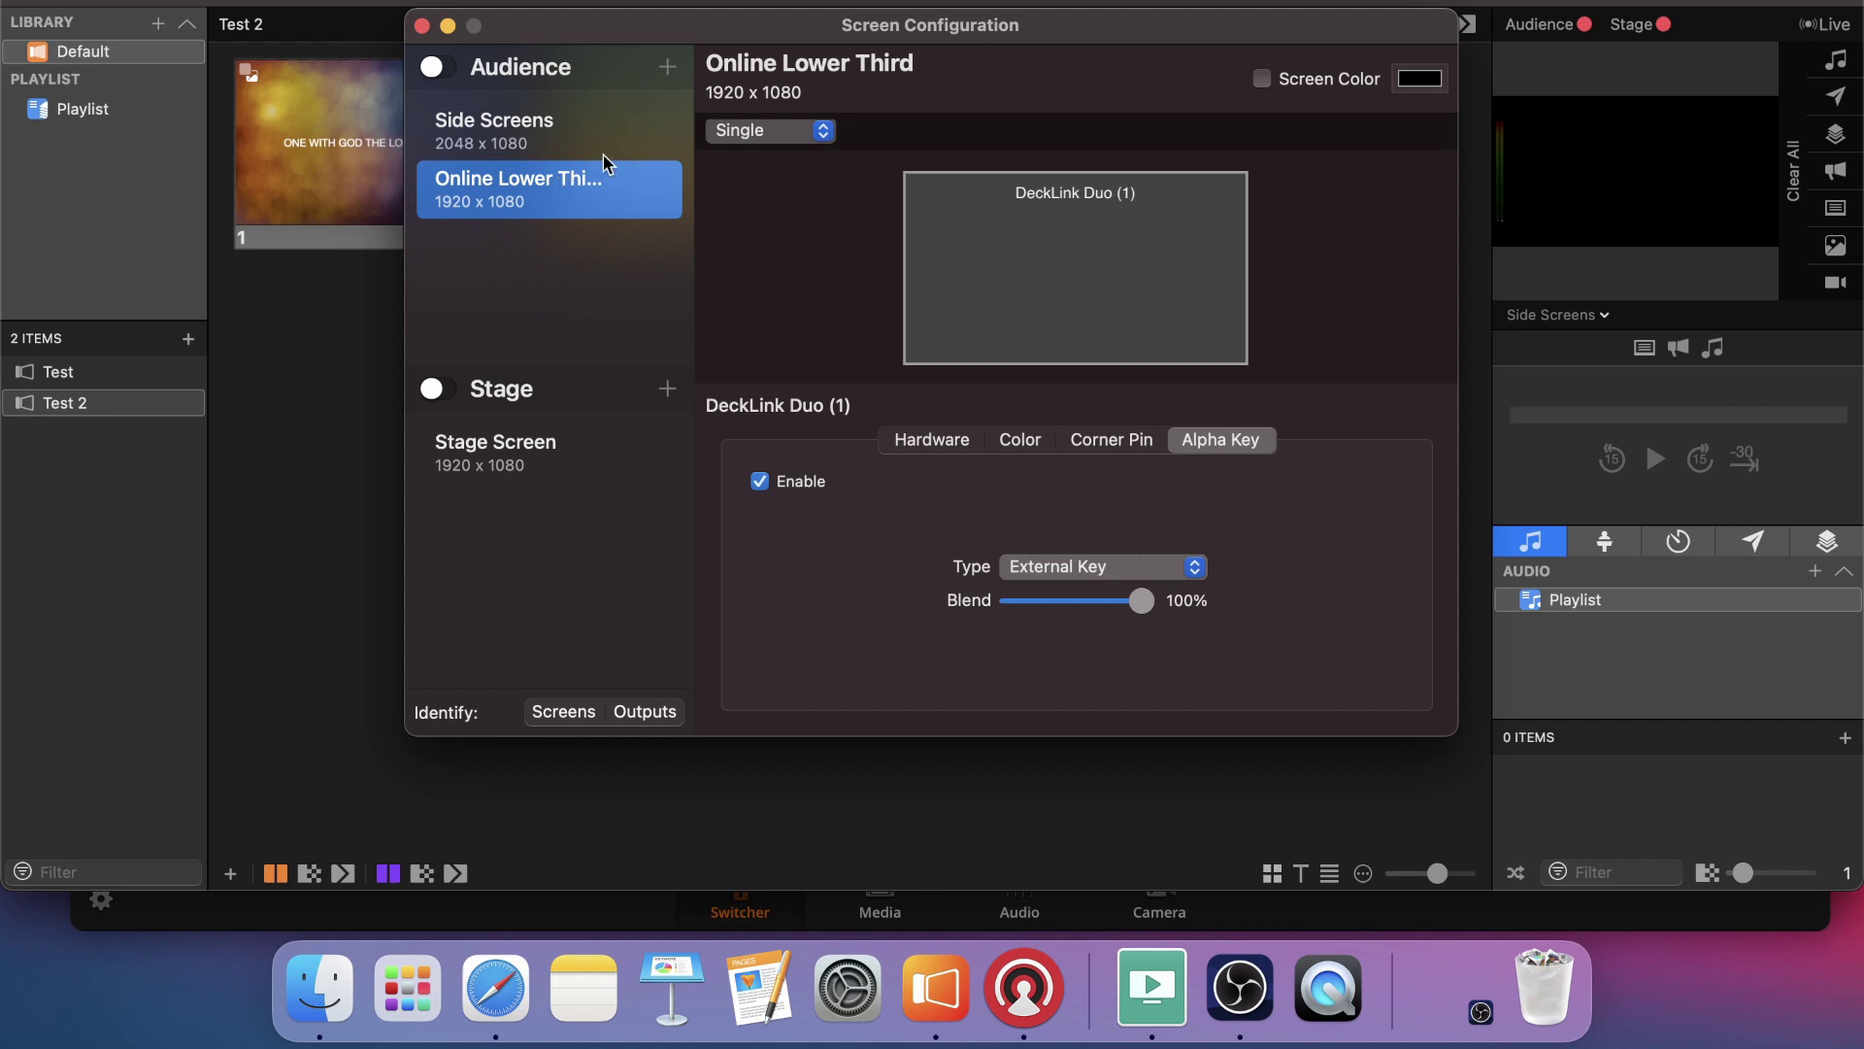
{"action": "left_click", "coordinate": [455, 72]}
{"action": "left_click", "coordinate": [423, 26]}
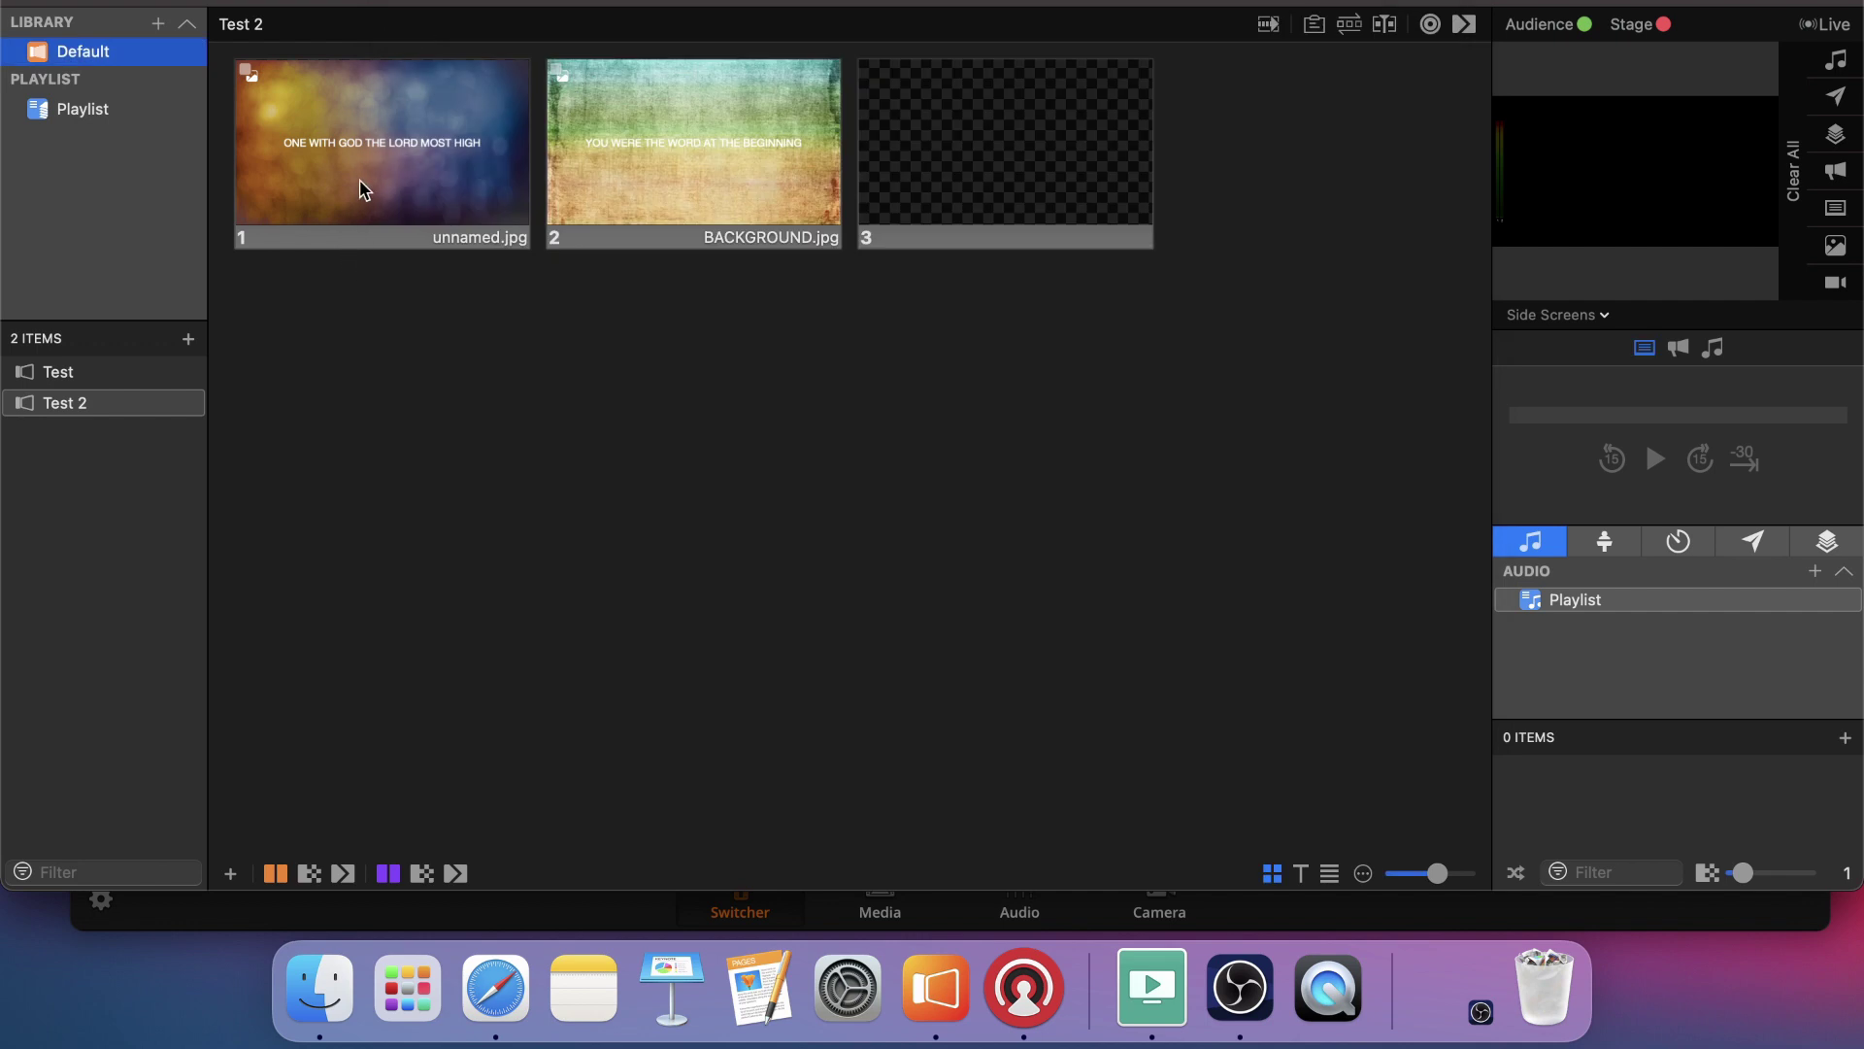
Open Edit Looks and bring up the Lyric Styles > Lines themes for Online Lower Third's presentation layer
{"action": "left_click", "coordinate": [456, 2]}
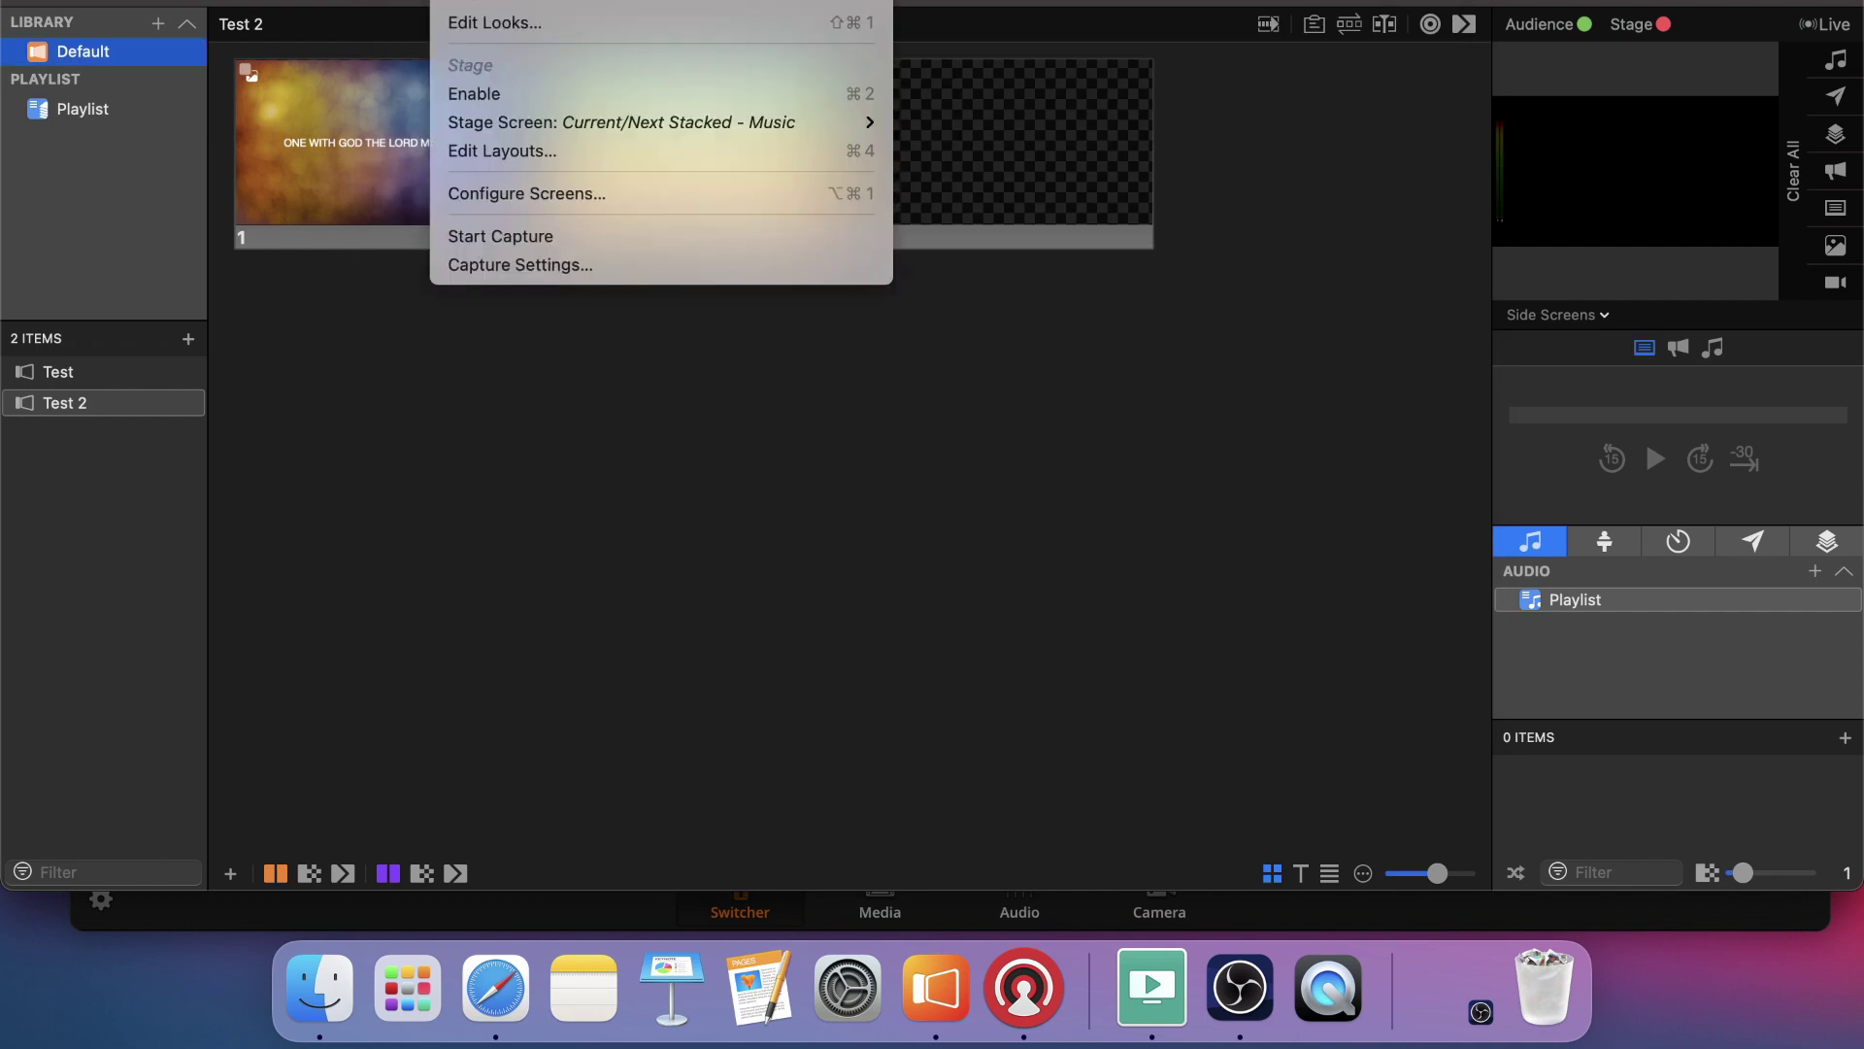
{"action": "left_click", "coordinate": [462, 23]}
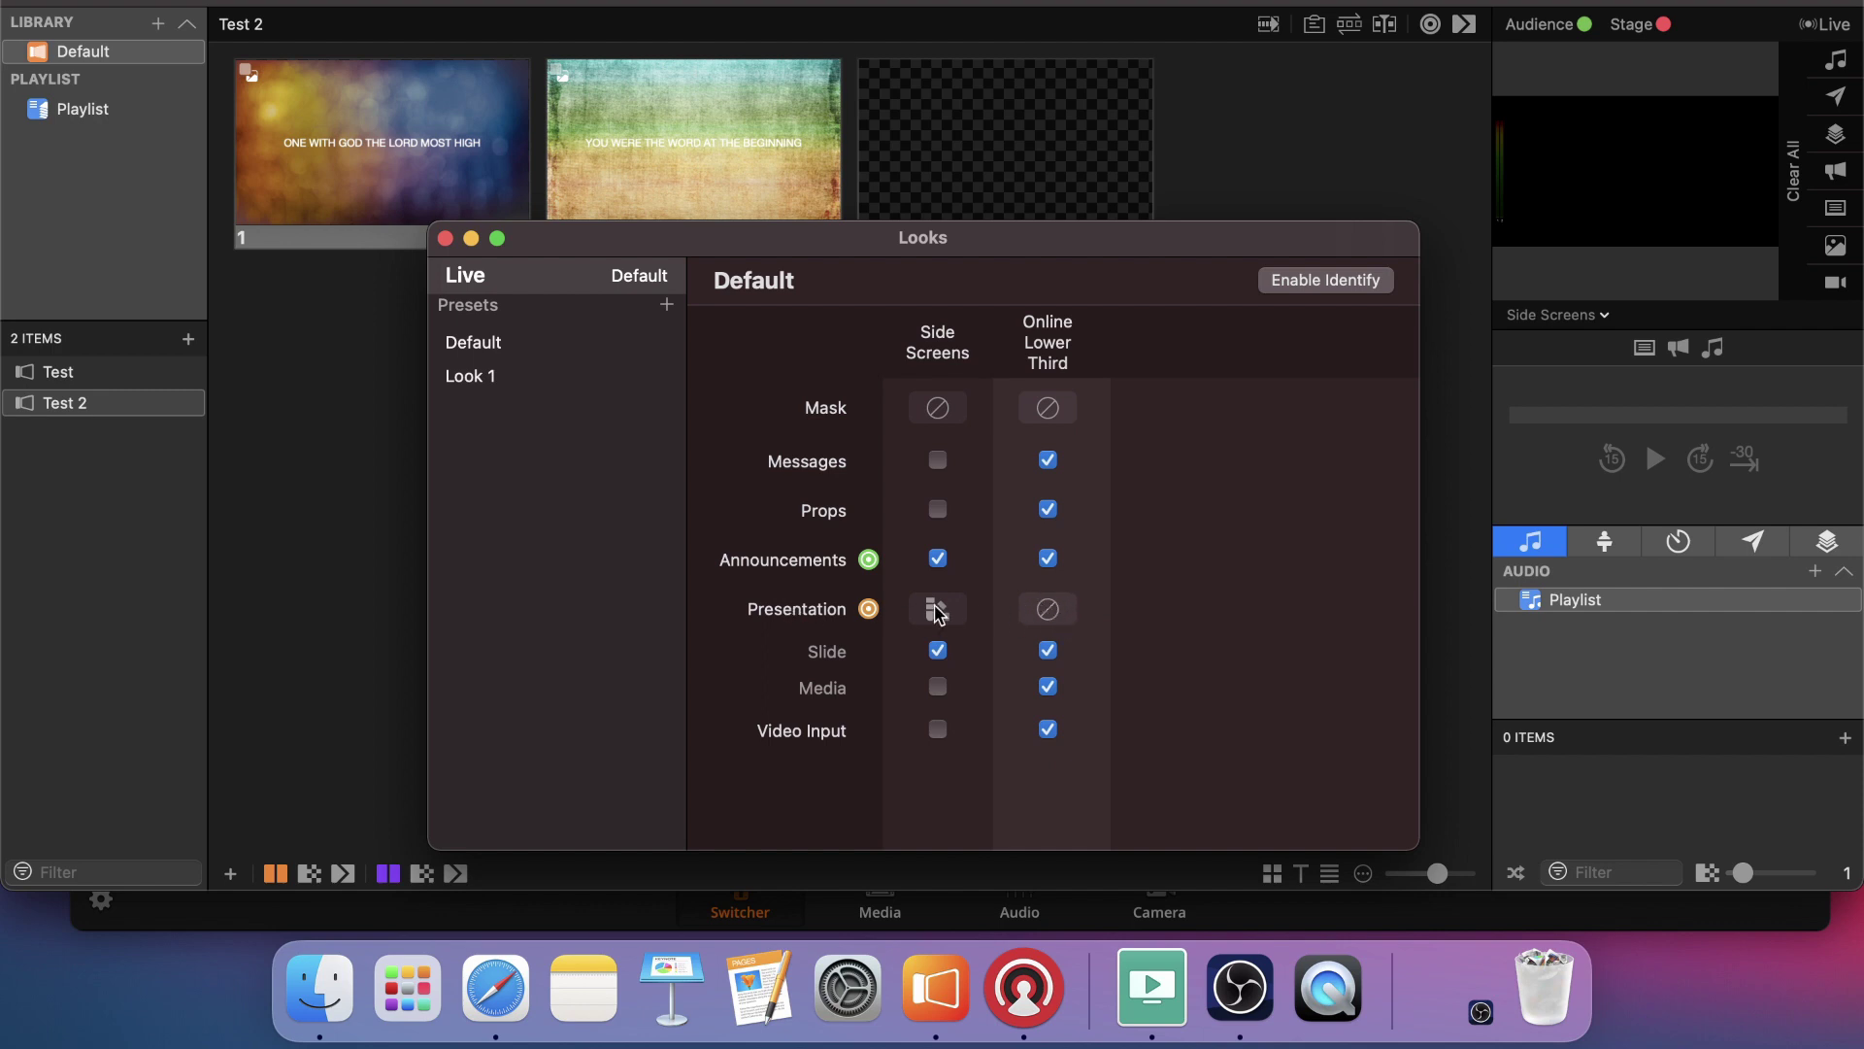
{"action": "left_click", "coordinate": [1049, 609]}
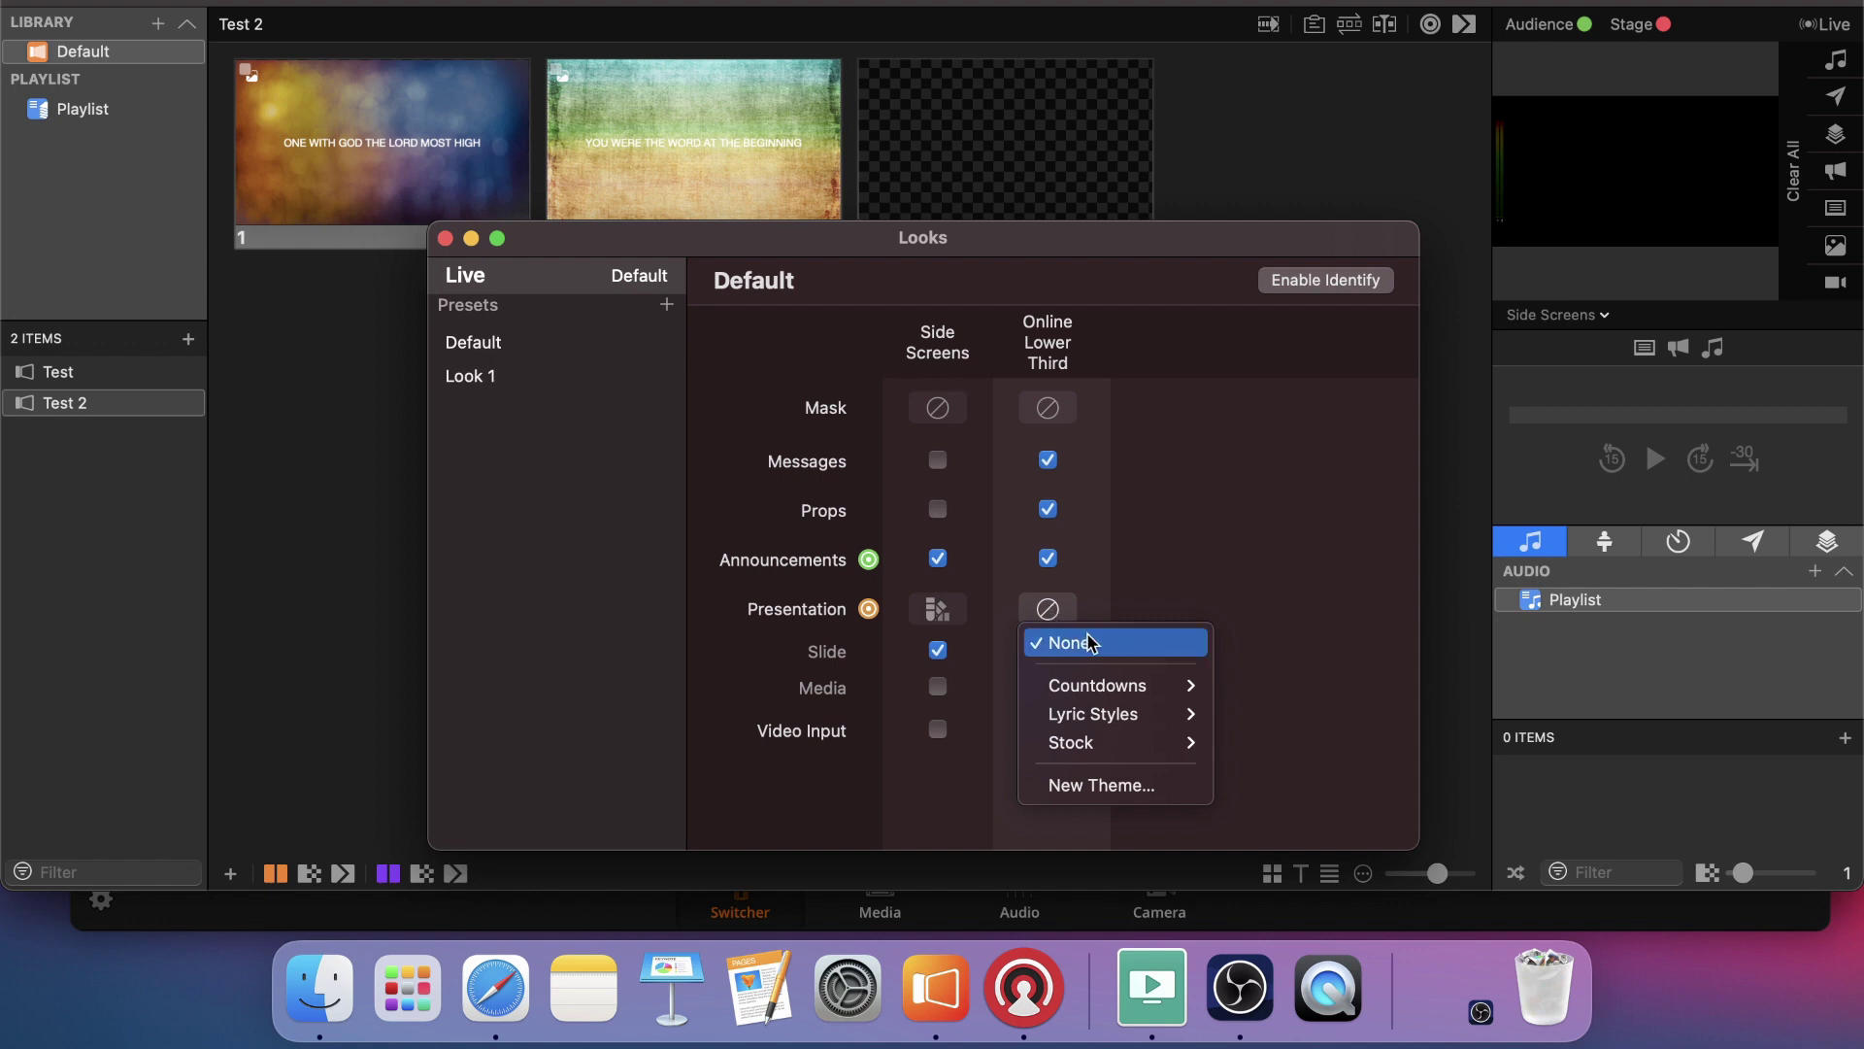
{"action": "mouse_move", "coordinate": [1110, 685]}
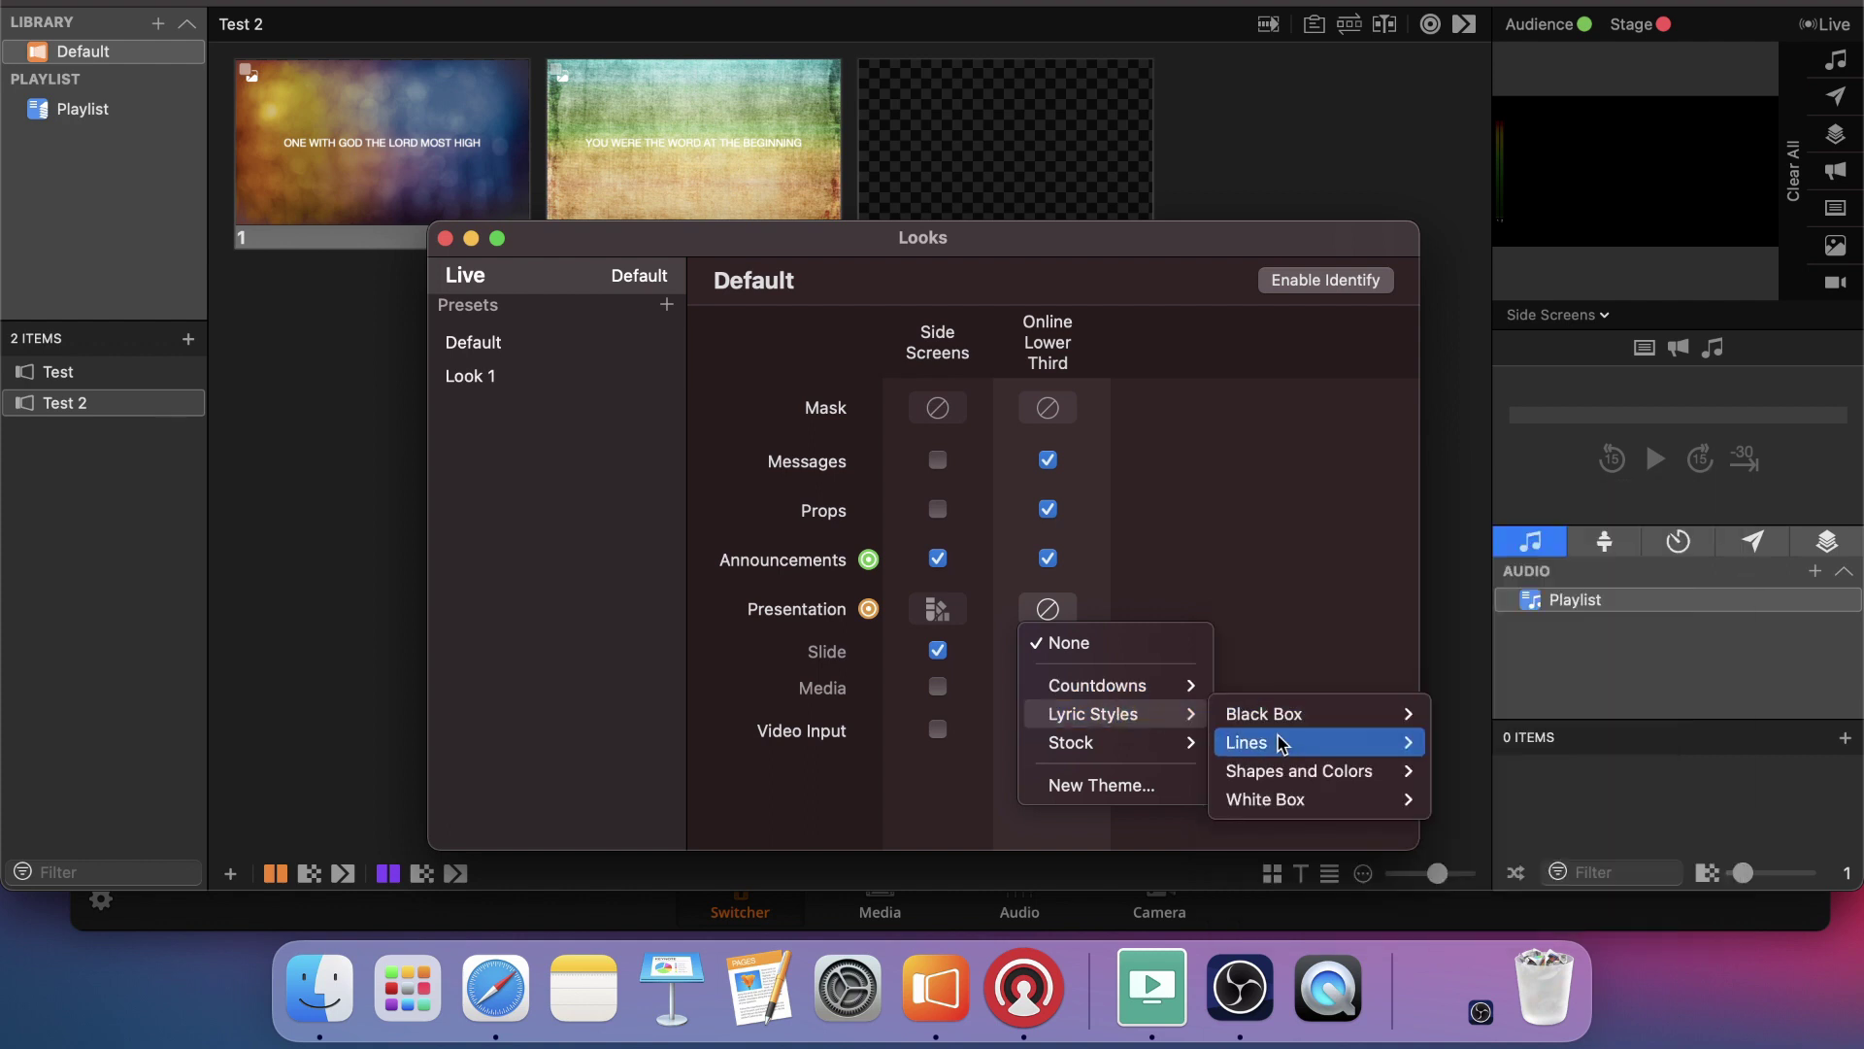
{"action": "mouse_move", "coordinate": [1282, 744]}
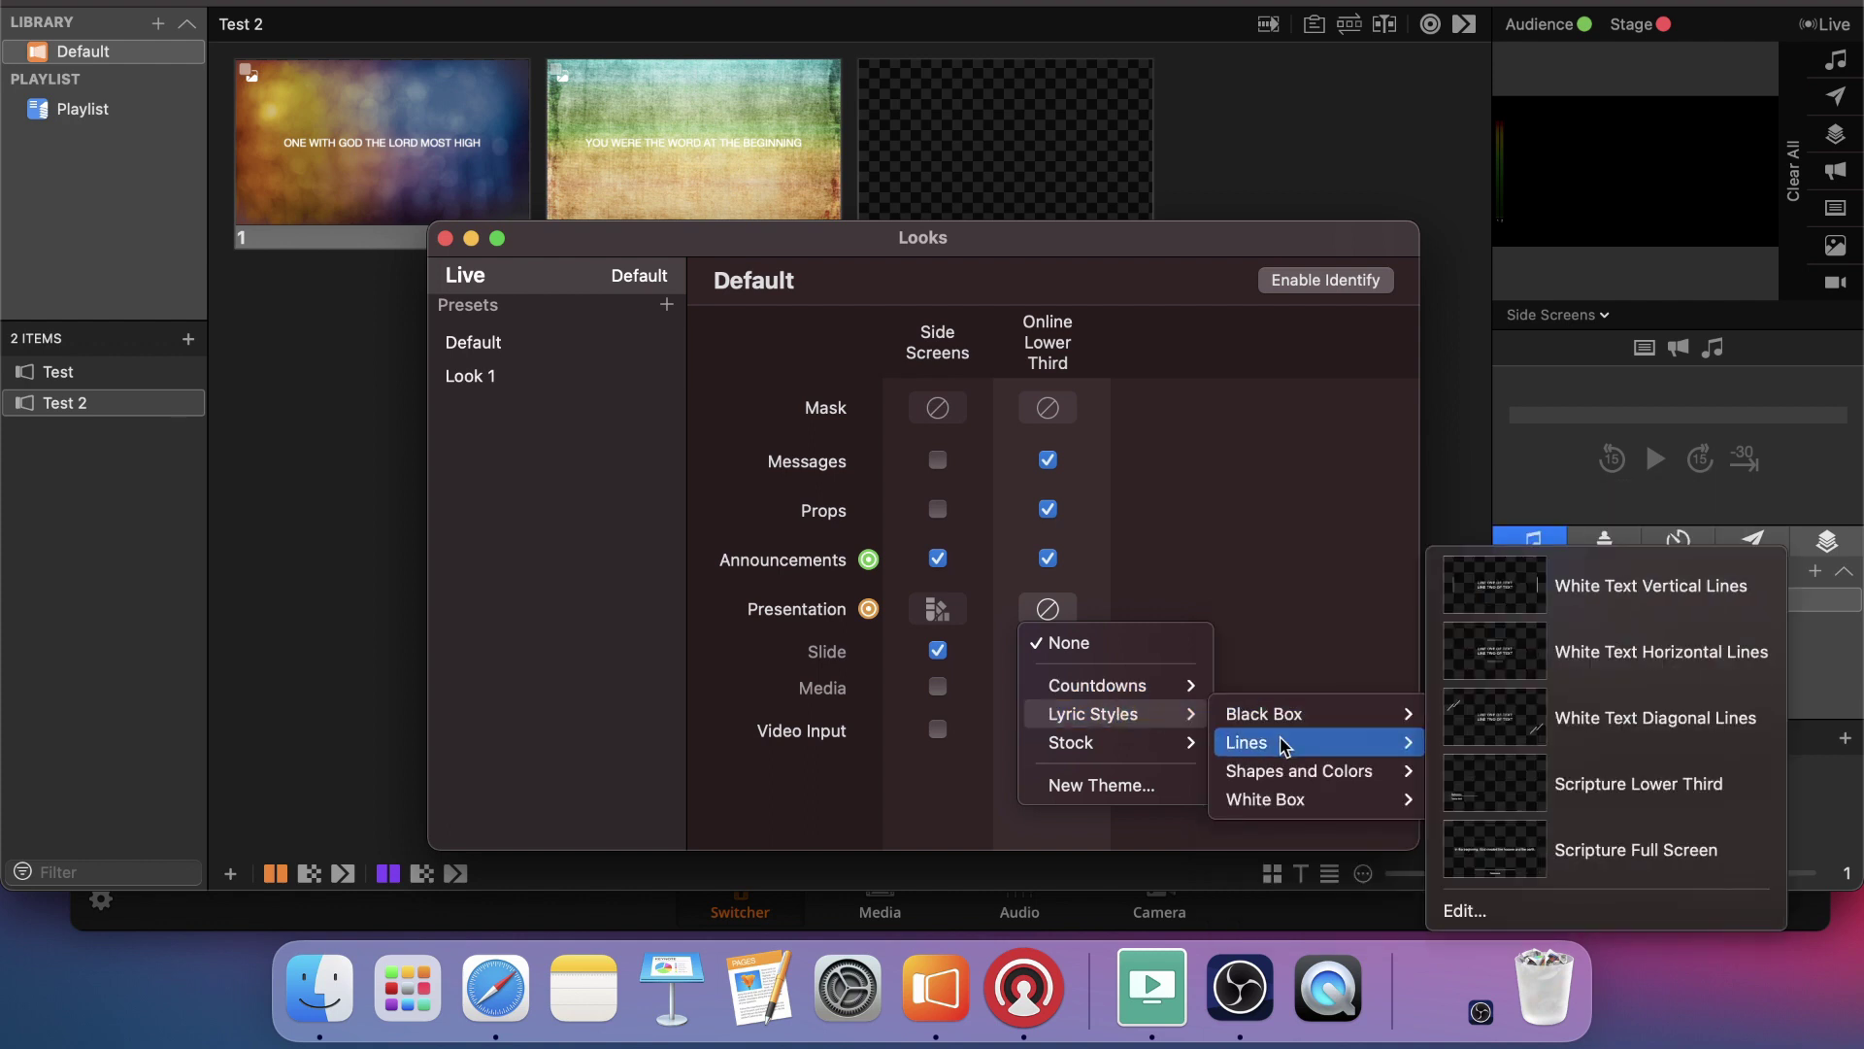
{"action": "left_click", "coordinate": [1462, 911]}
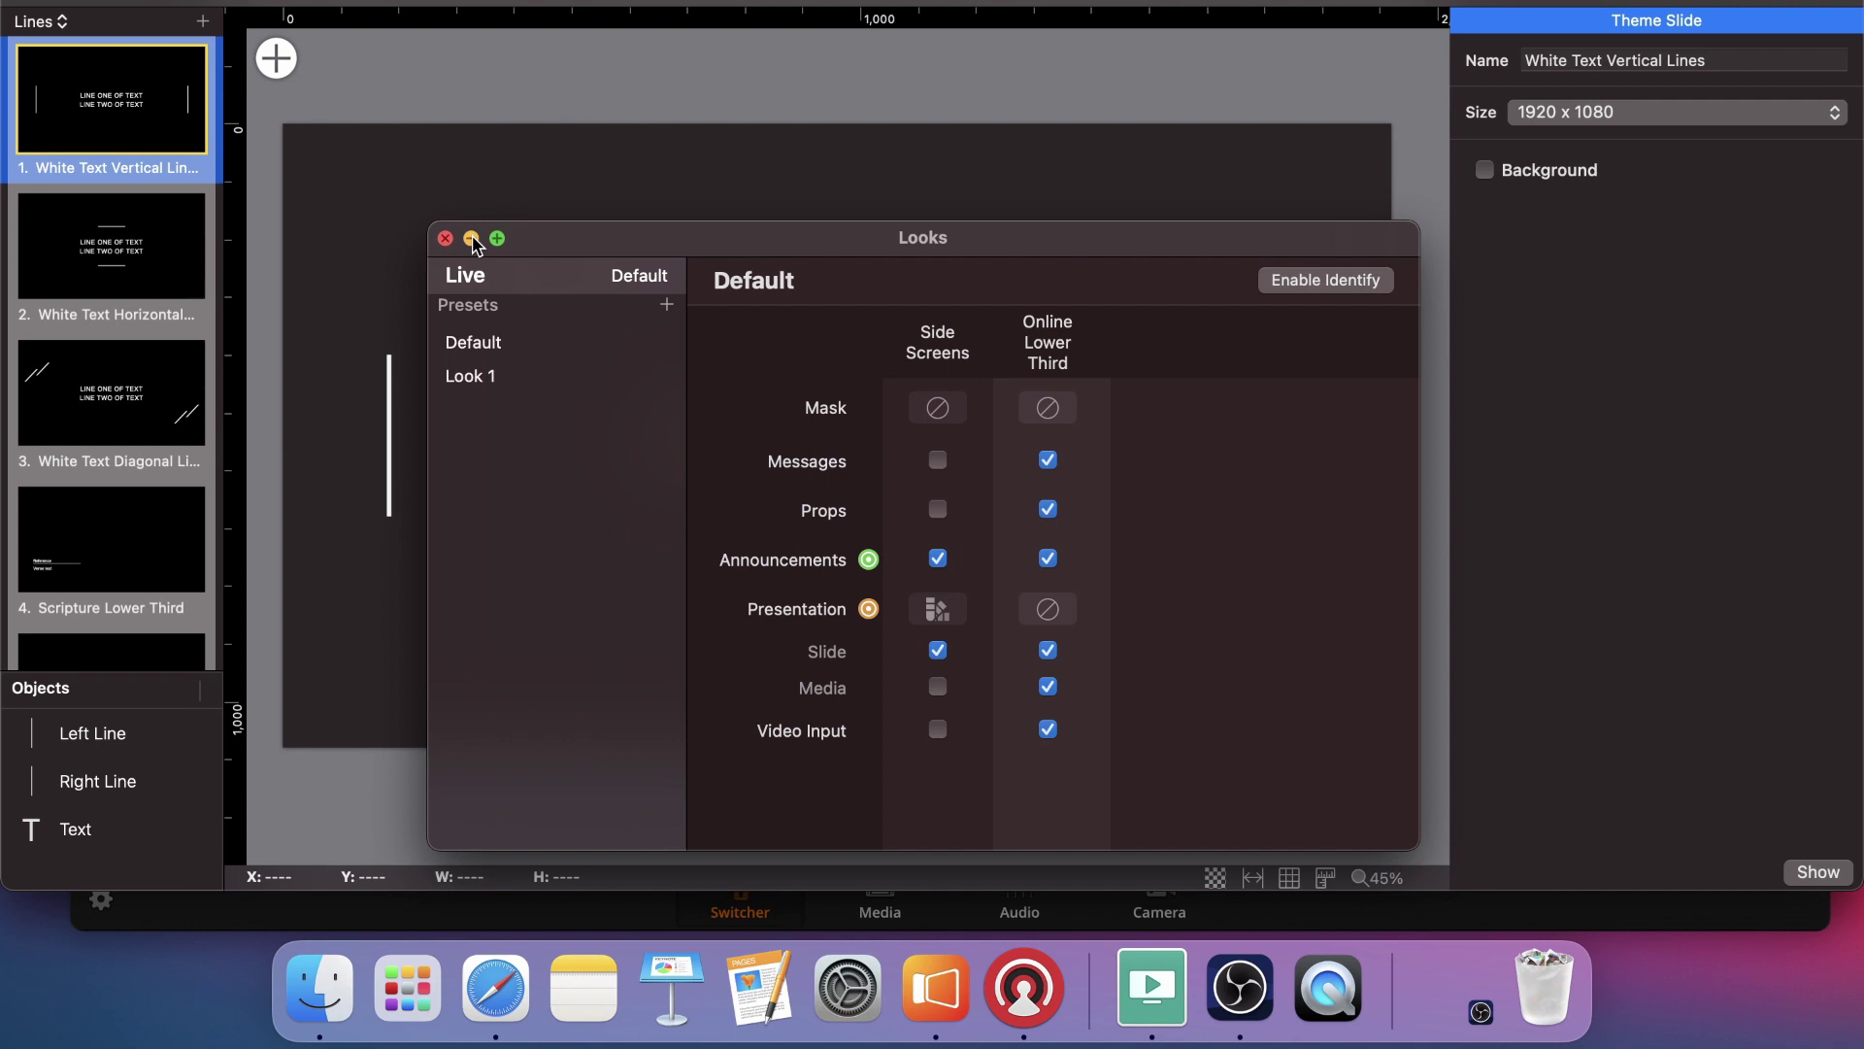
Stretch the theme slide's text box downward and move it into the lower third
{"action": "left_click", "coordinate": [473, 239]}
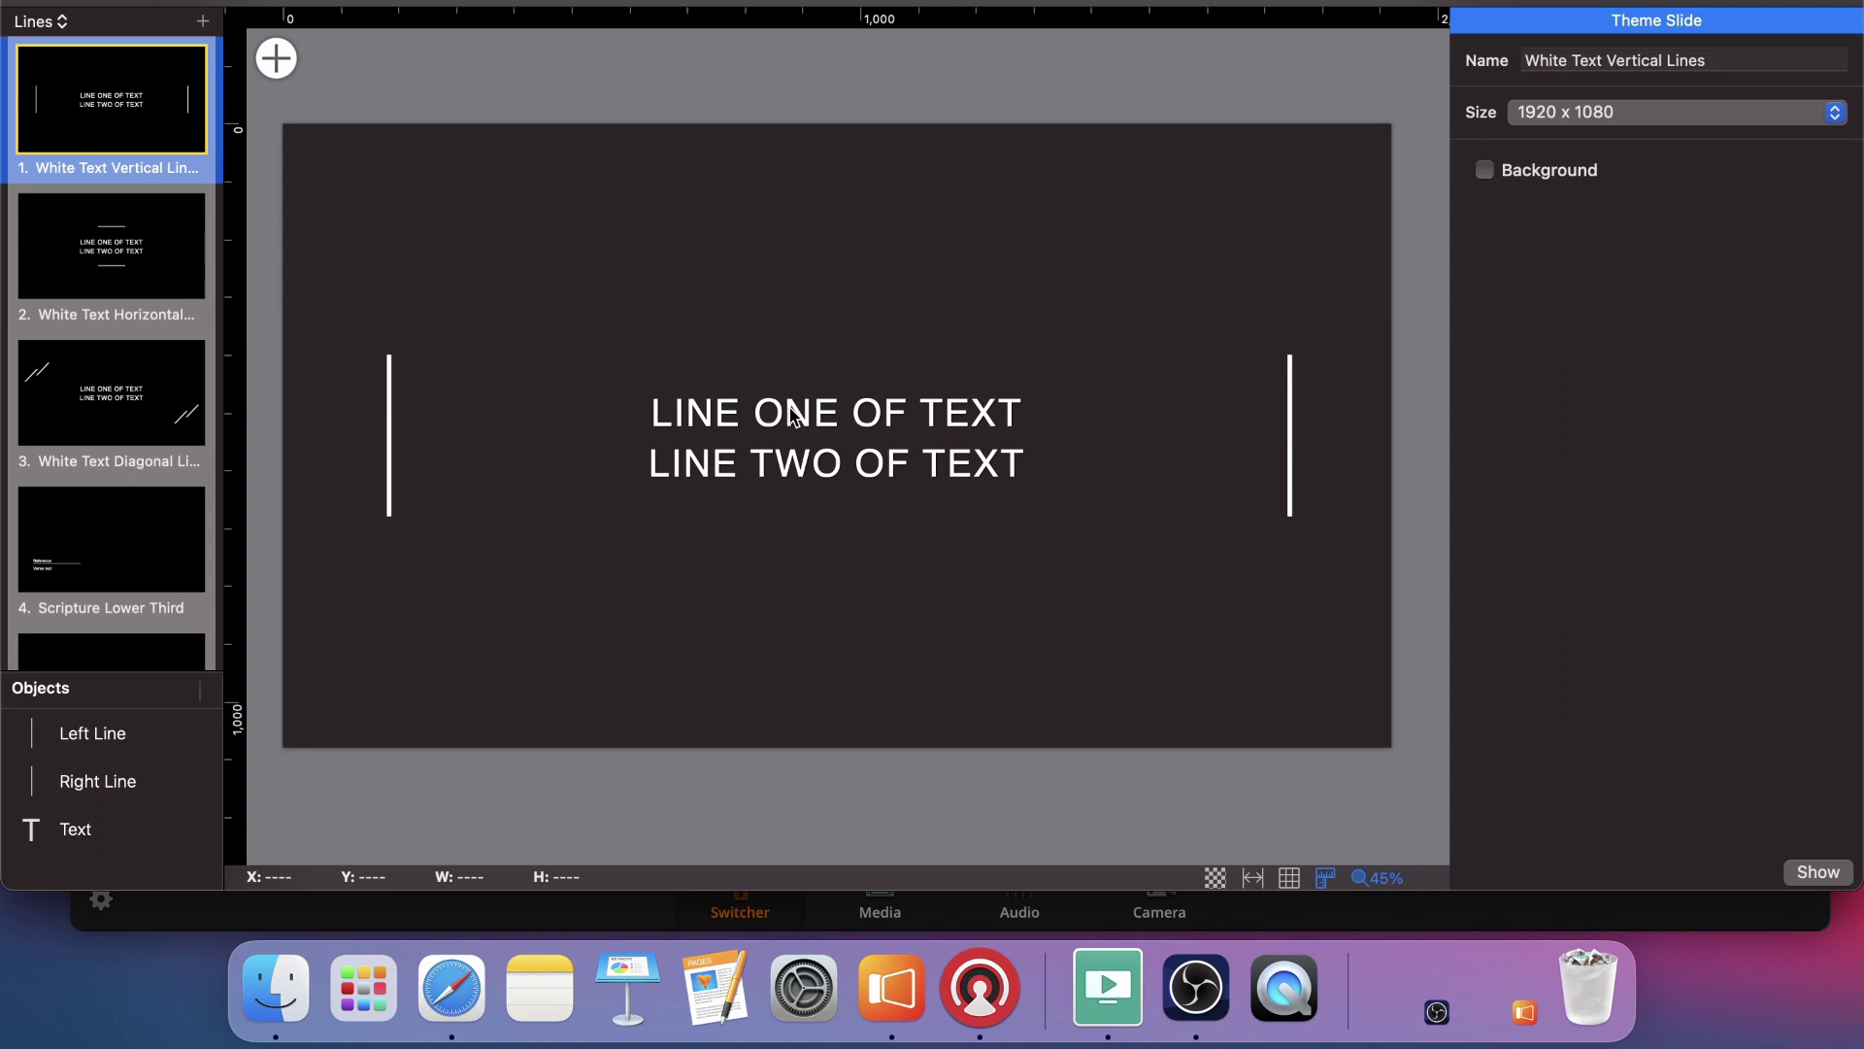
{"action": "left_click", "coordinate": [794, 416]}
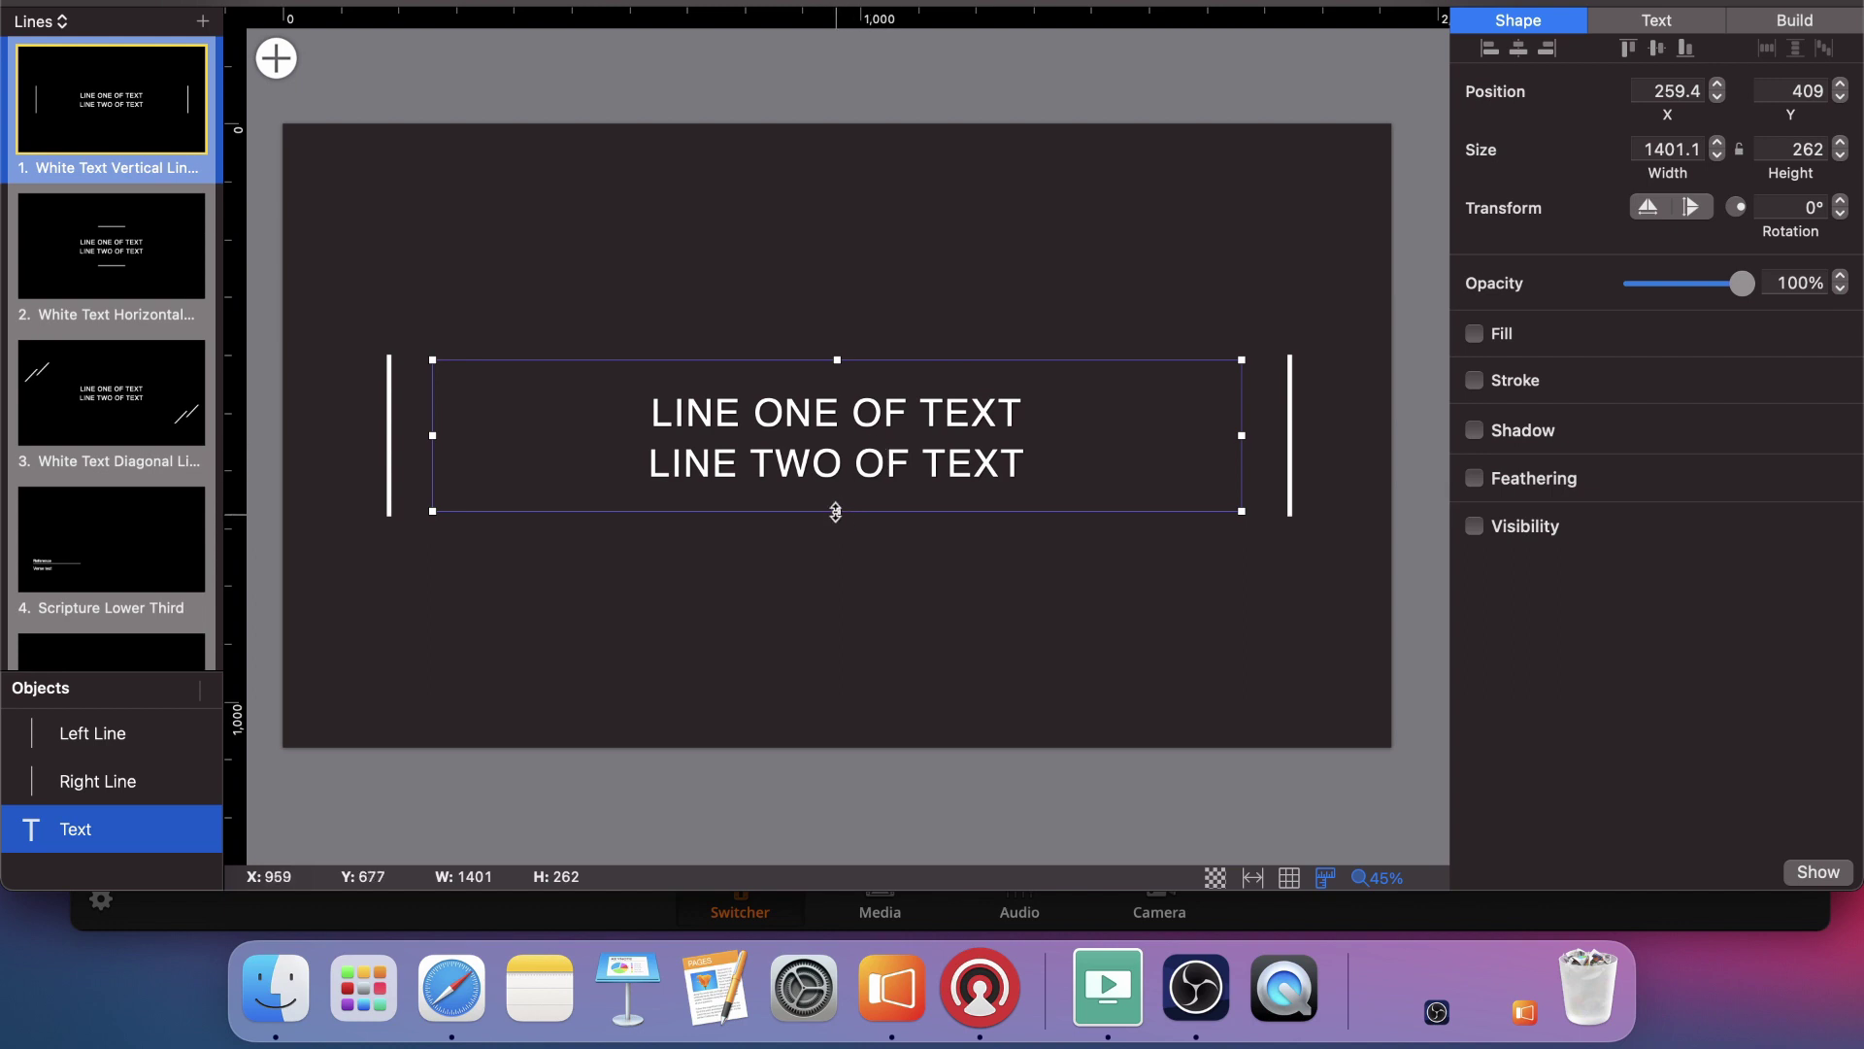
{"action": "left_click_drag", "start_coordinate": [837, 512], "coordinate": [839, 713]}
{"action": "left_click_drag", "start_coordinate": [837, 359], "coordinate": [837, 569]}
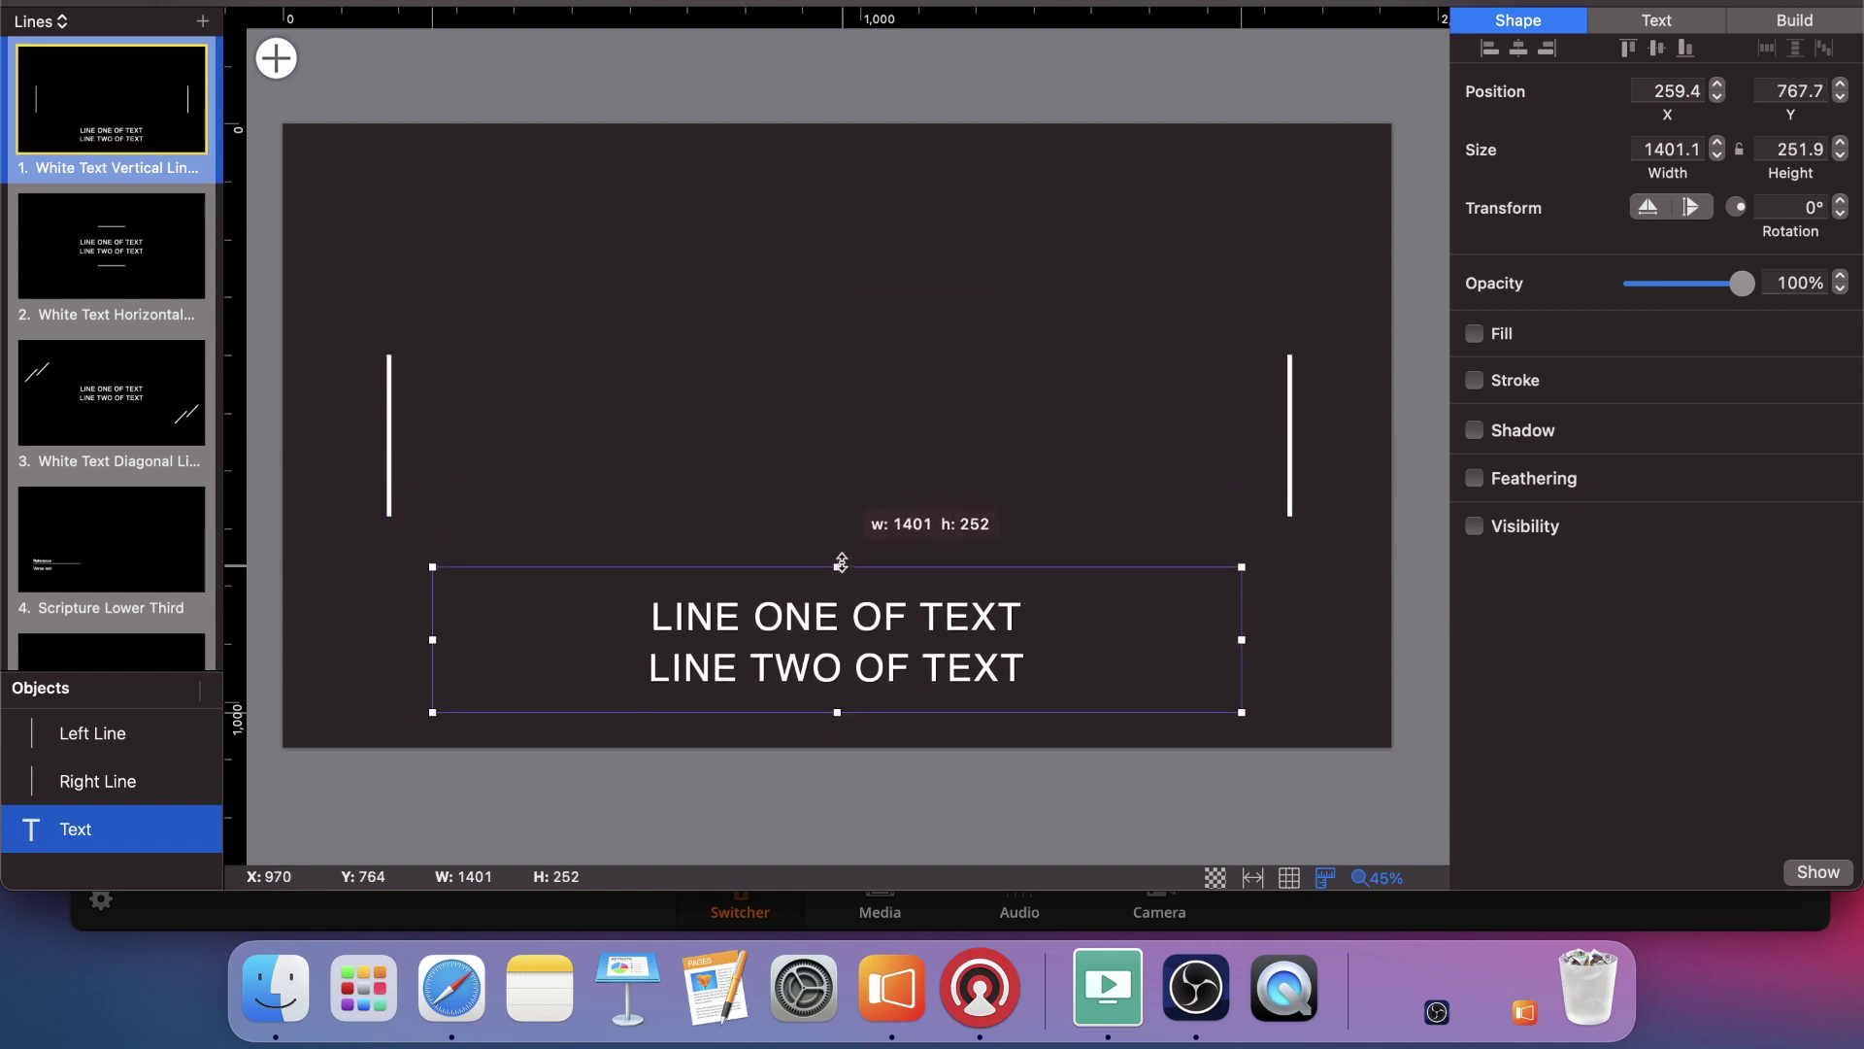
Delete the right and left vertical lines, leaving only the text box
{"action": "left_click", "coordinate": [1291, 447]}
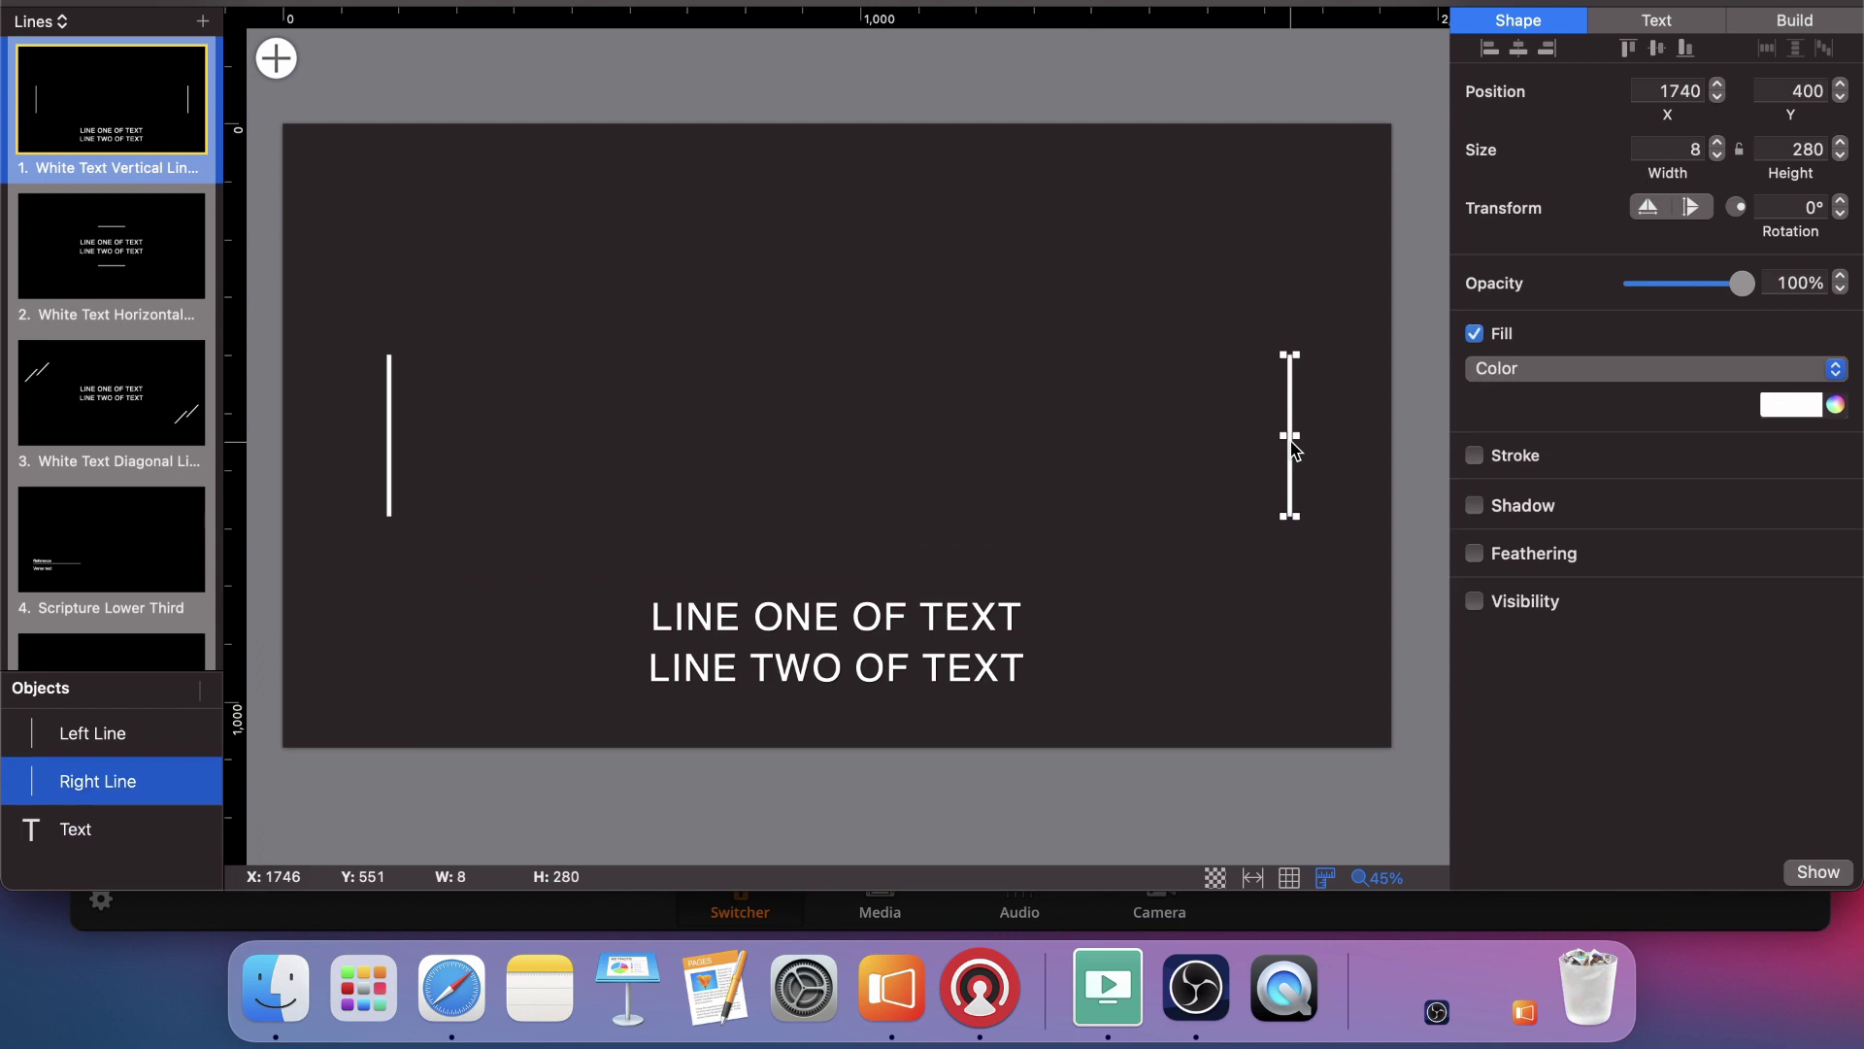
{"action": "key", "text": "Delete"}
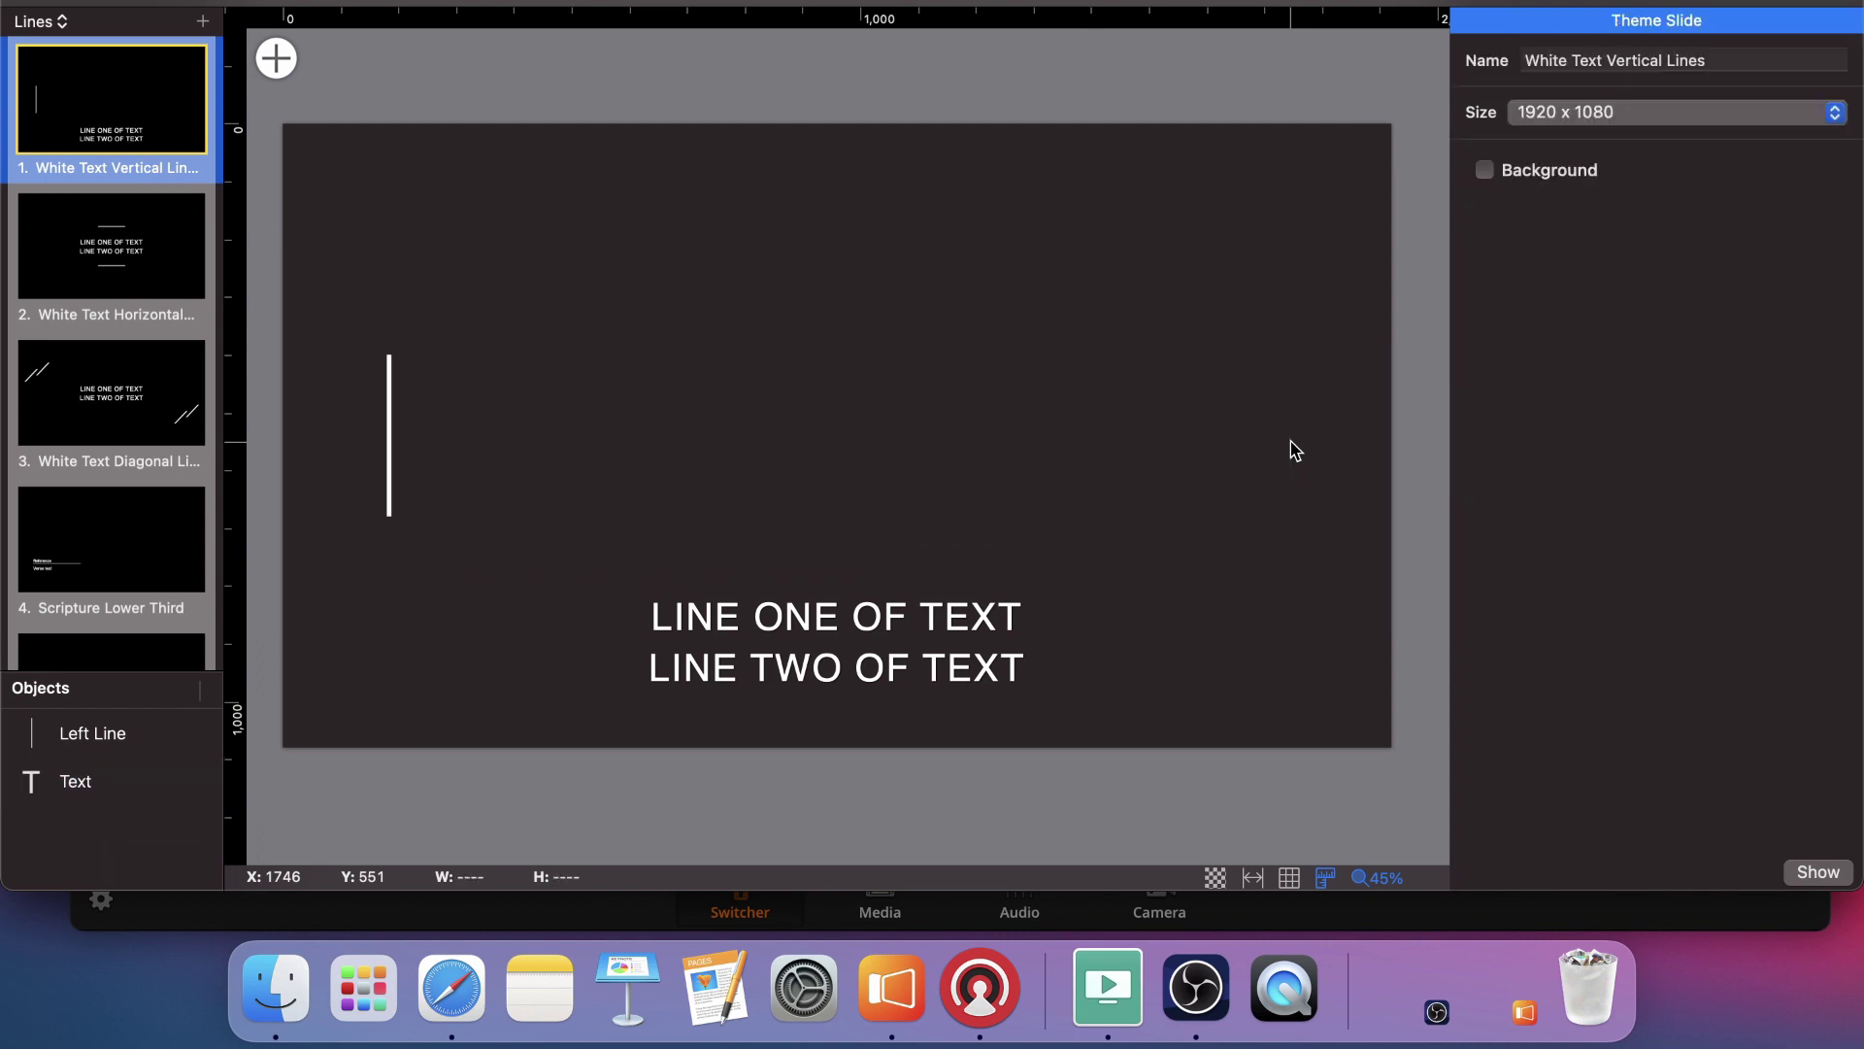
{"action": "left_click", "coordinate": [389, 476]}
{"action": "key", "text": "BackSpace"}
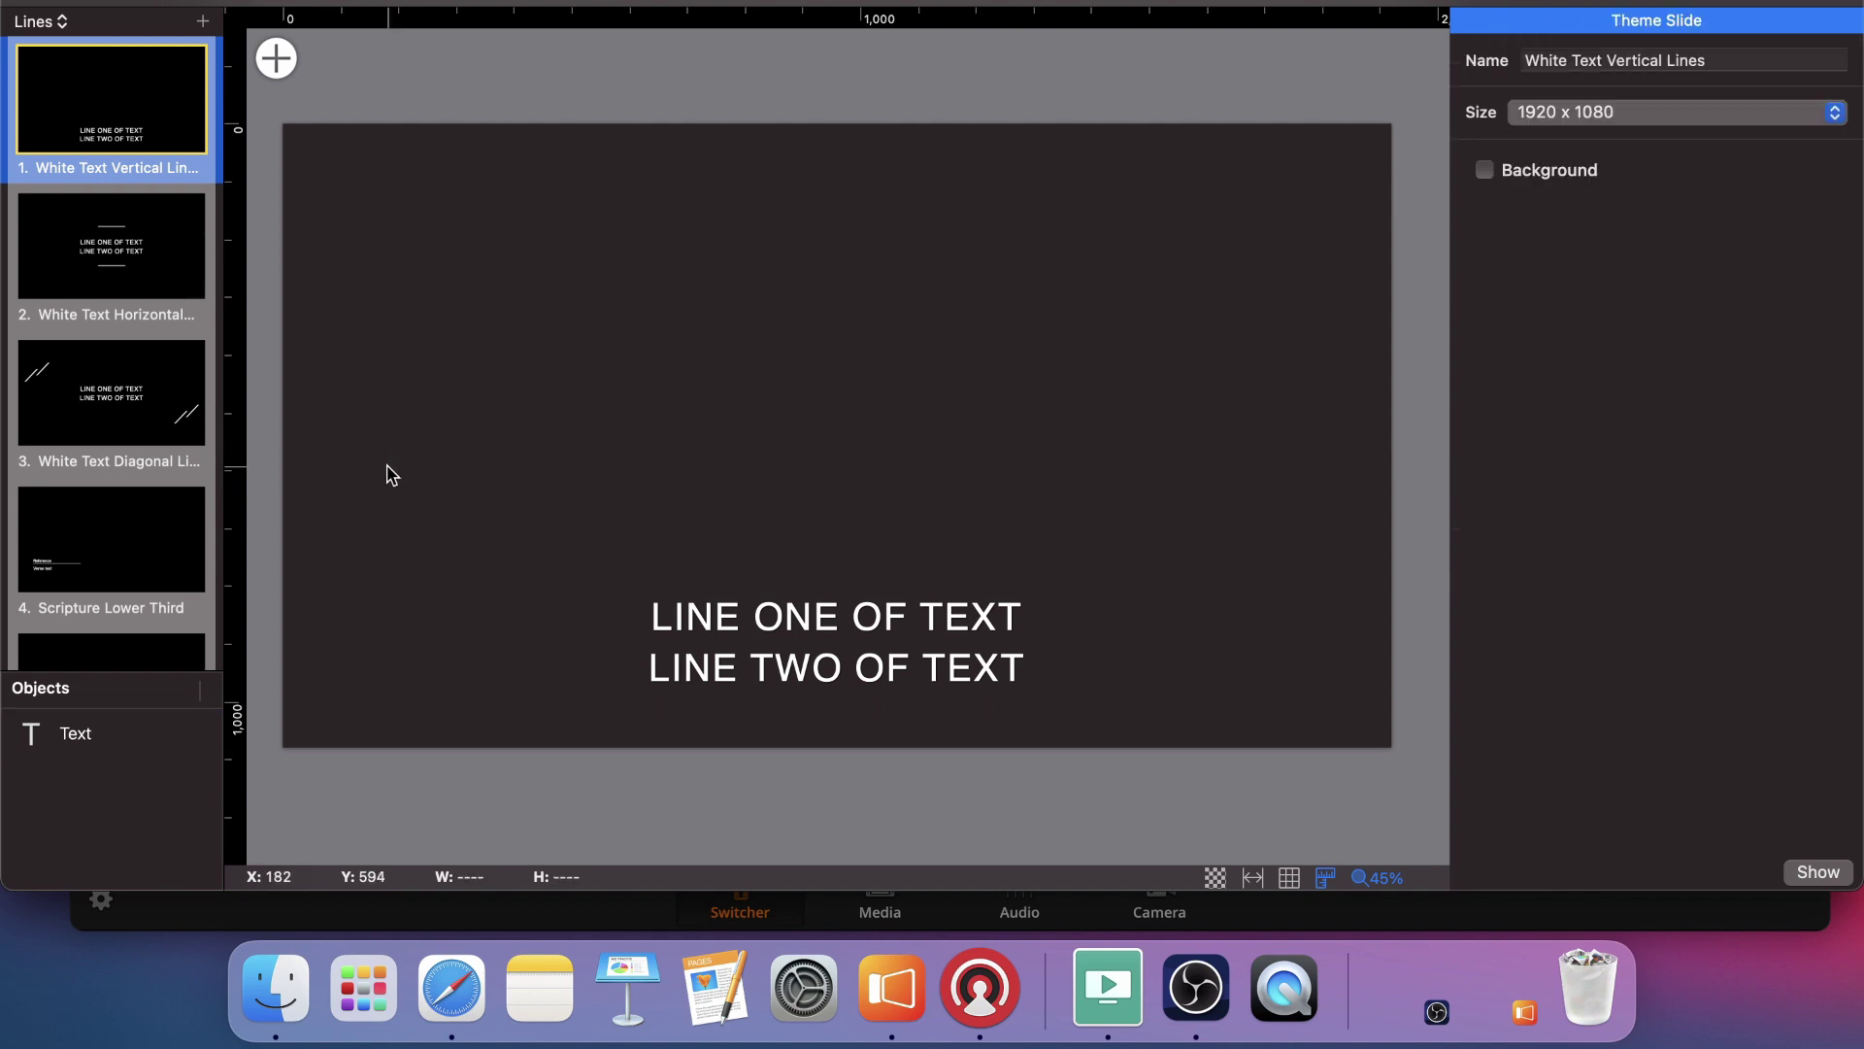
{"action": "left_click", "coordinate": [726, 620]}
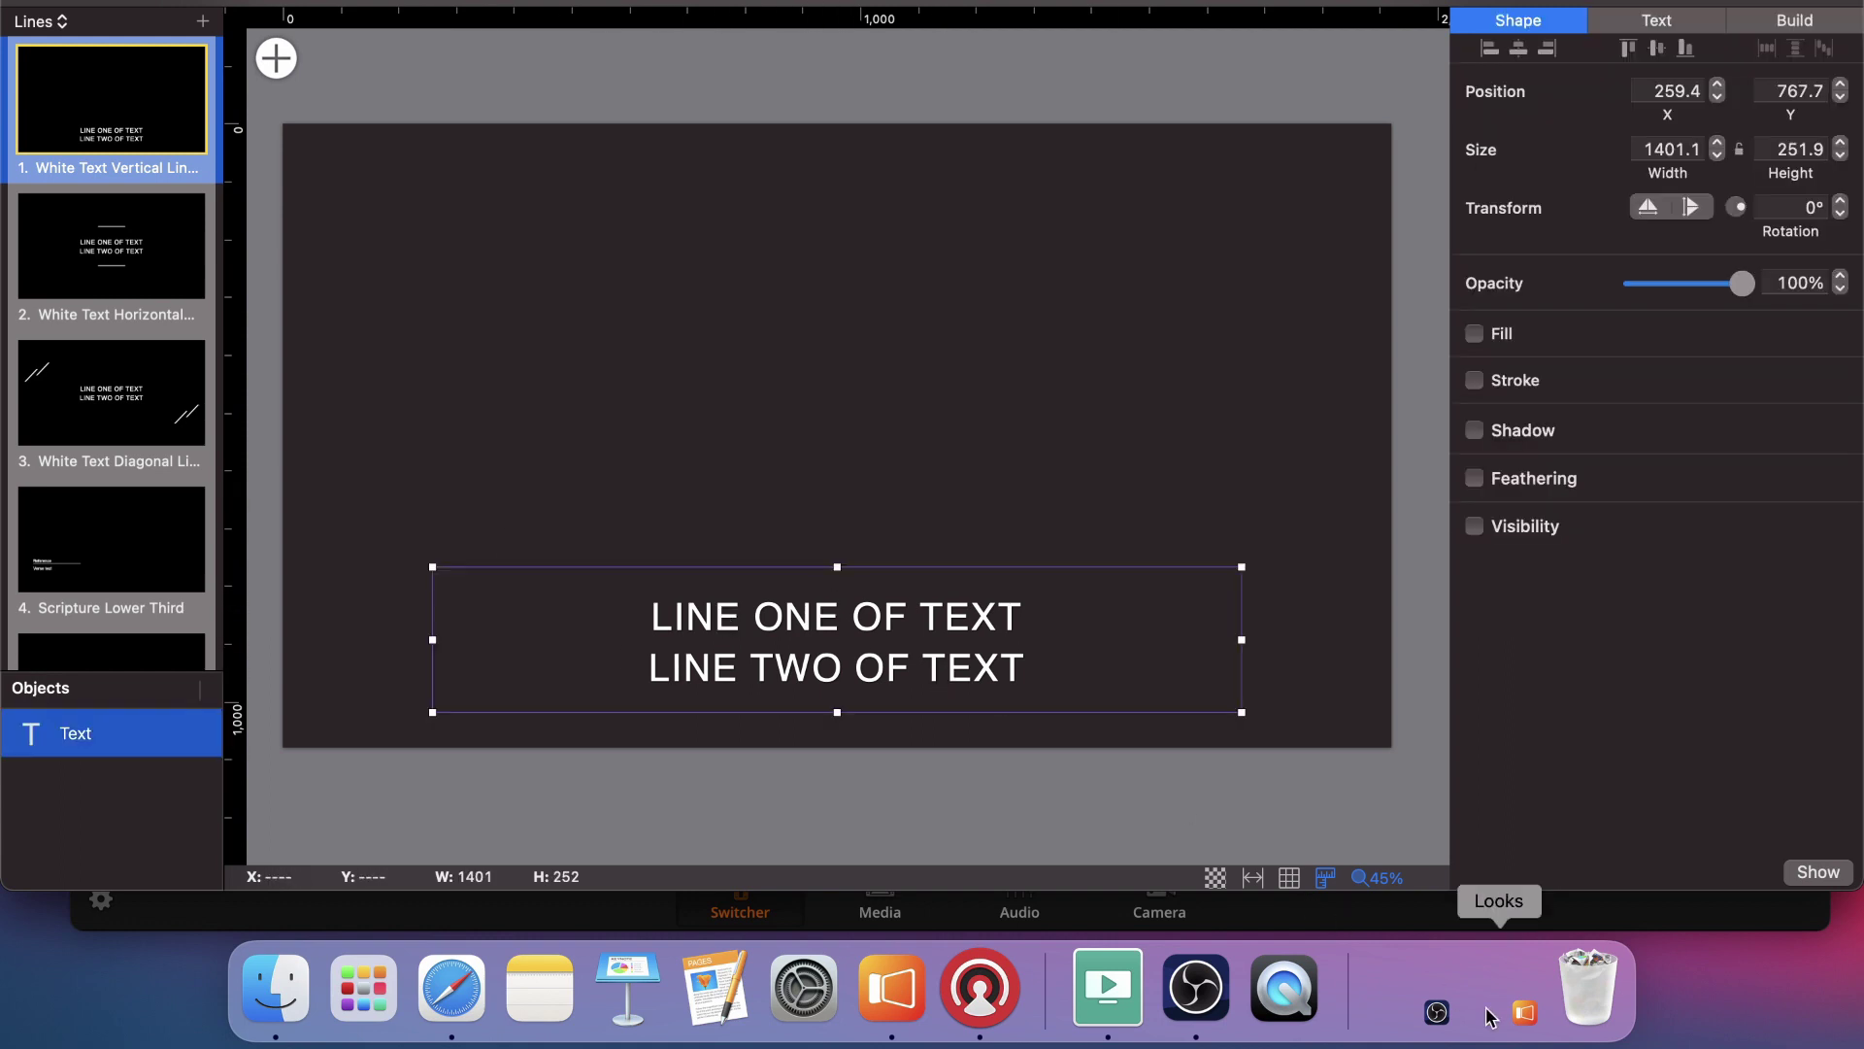
Set Online Lower Third's presentation layer to Lyric Styles > Lines > White Text Vertical Lines, then close Looks and the editor
{"action": "left_click", "coordinate": [1521, 1015]}
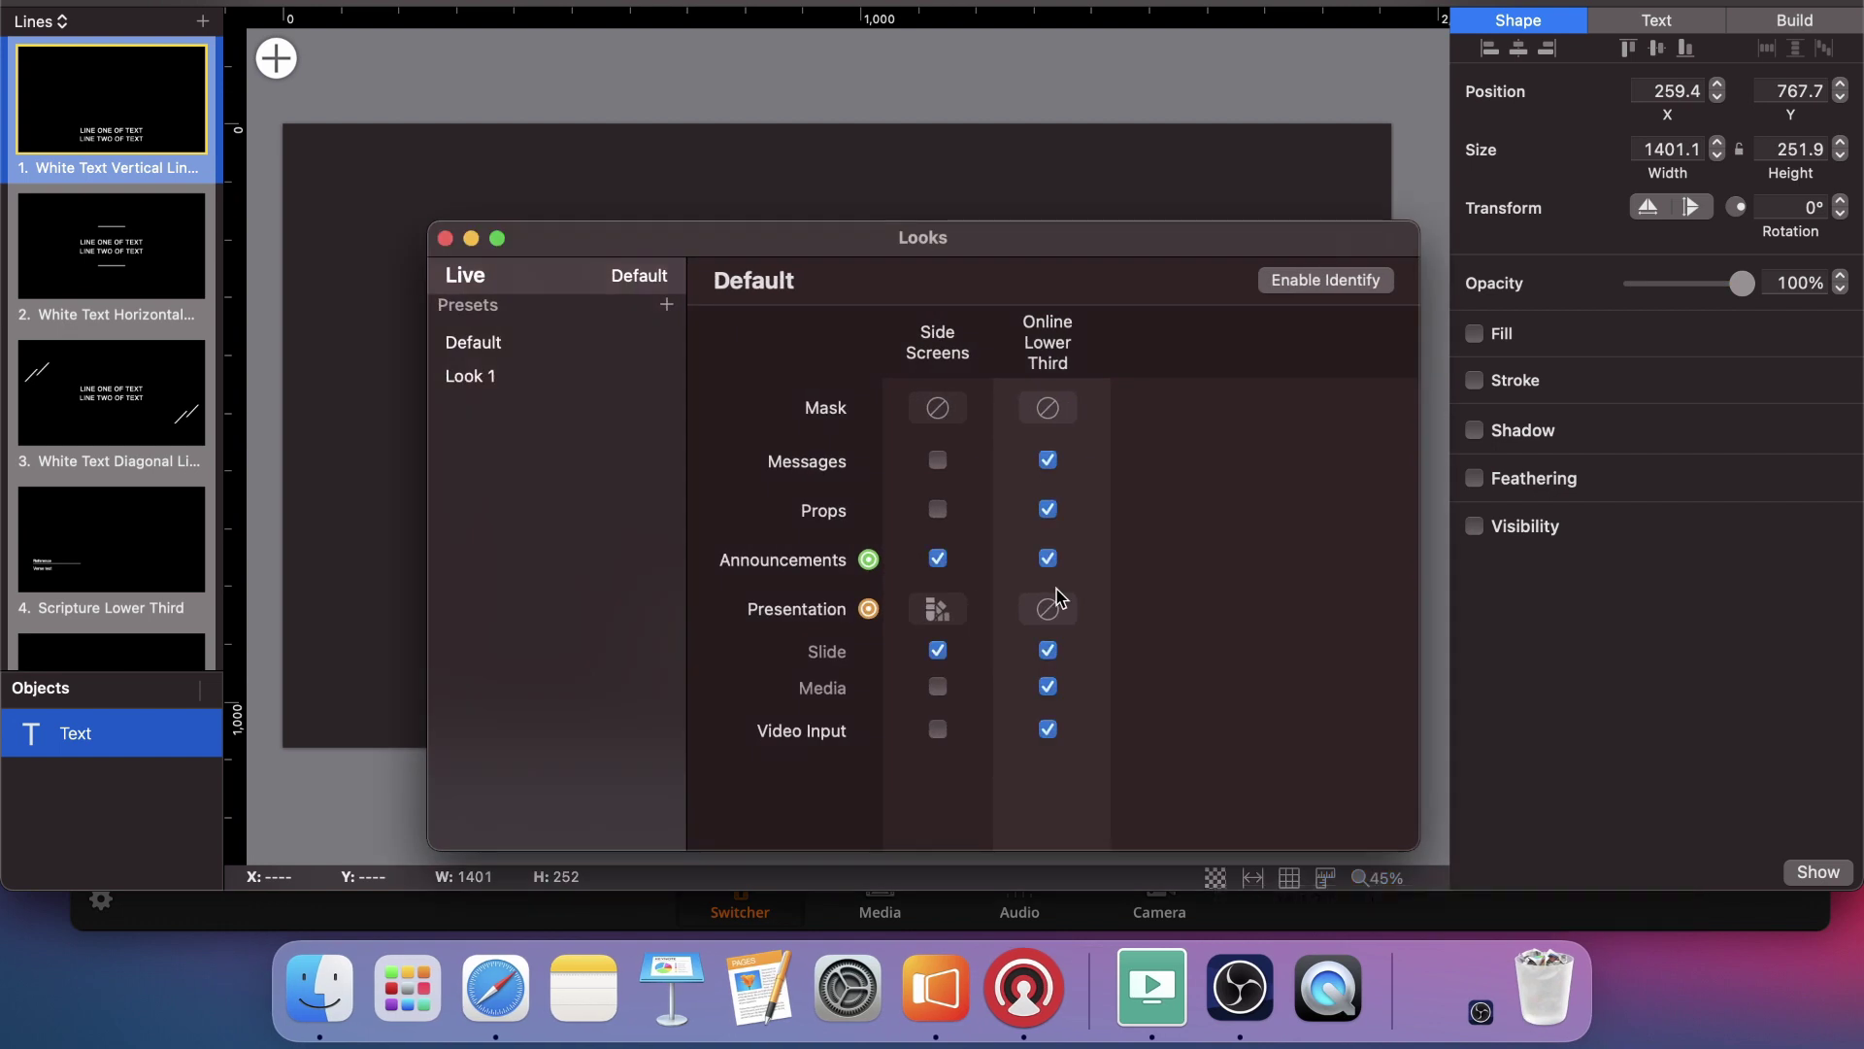
{"action": "left_click", "coordinate": [1051, 612]}
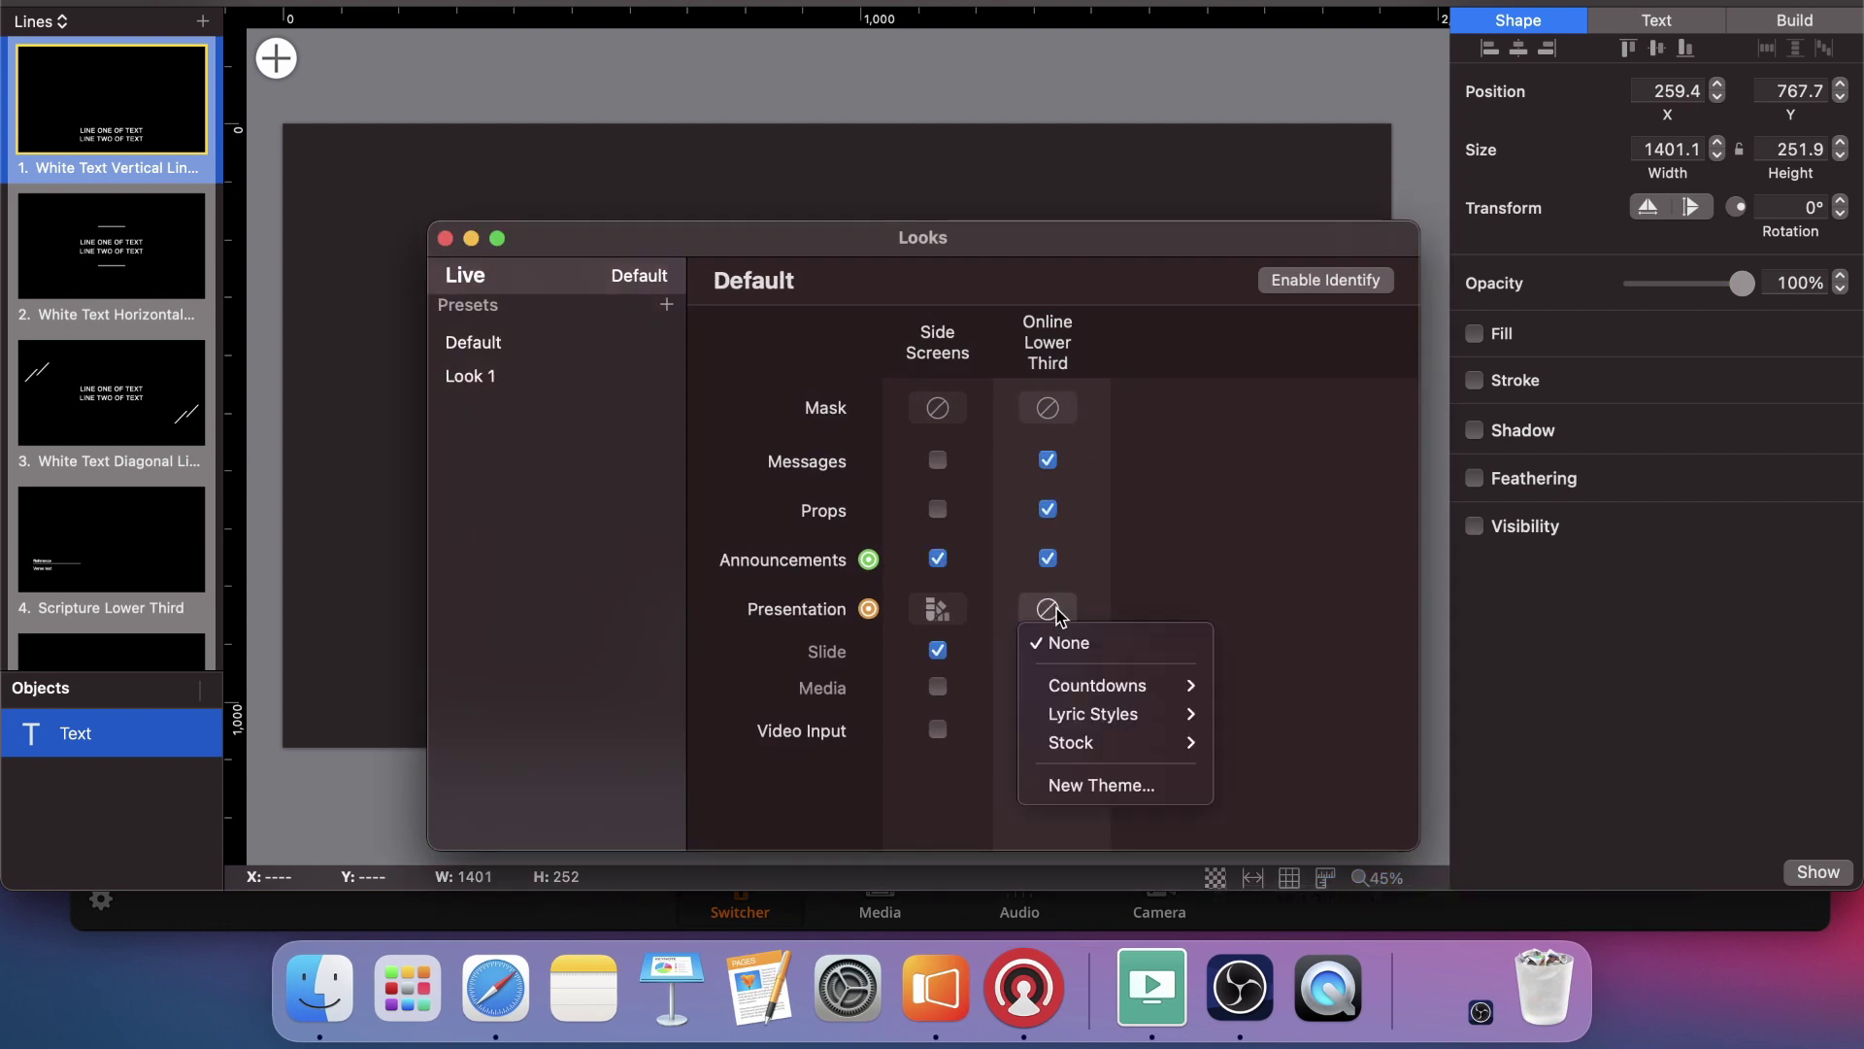
{"action": "mouse_move", "coordinate": [1175, 717]}
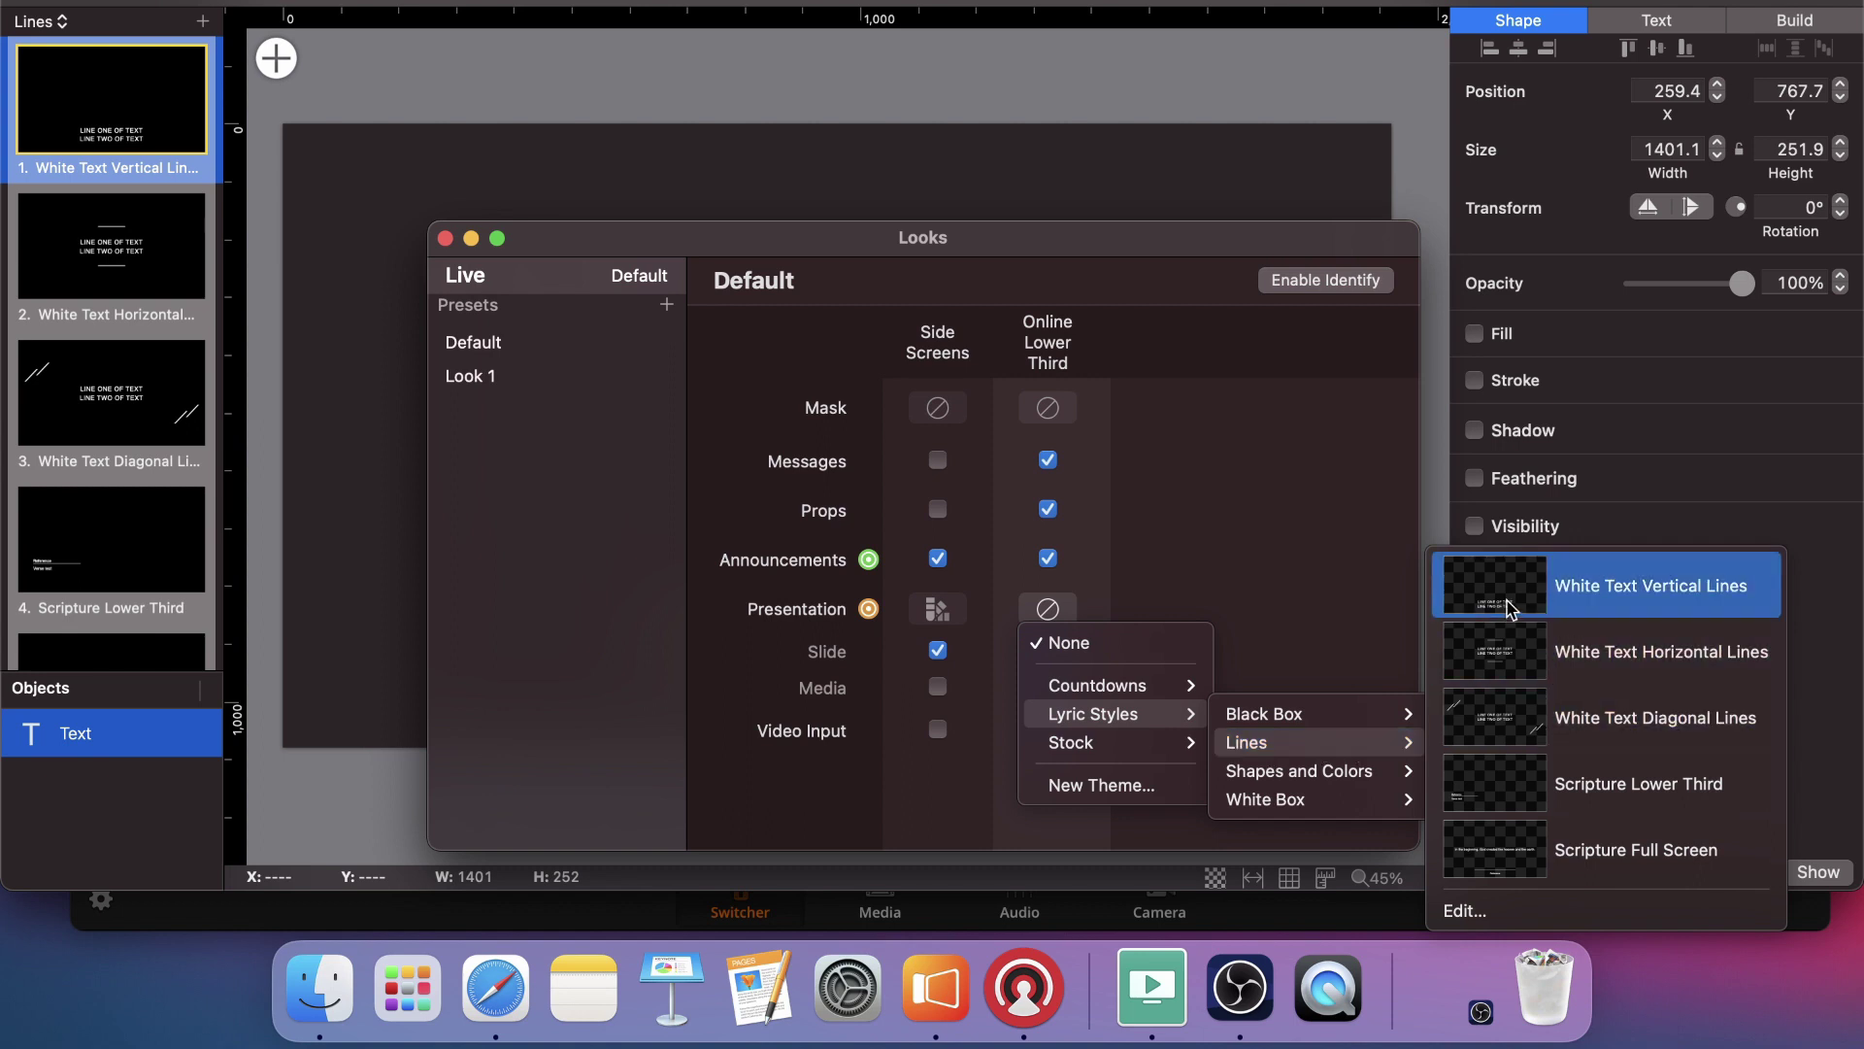
{"action": "left_click", "coordinate": [1509, 609]}
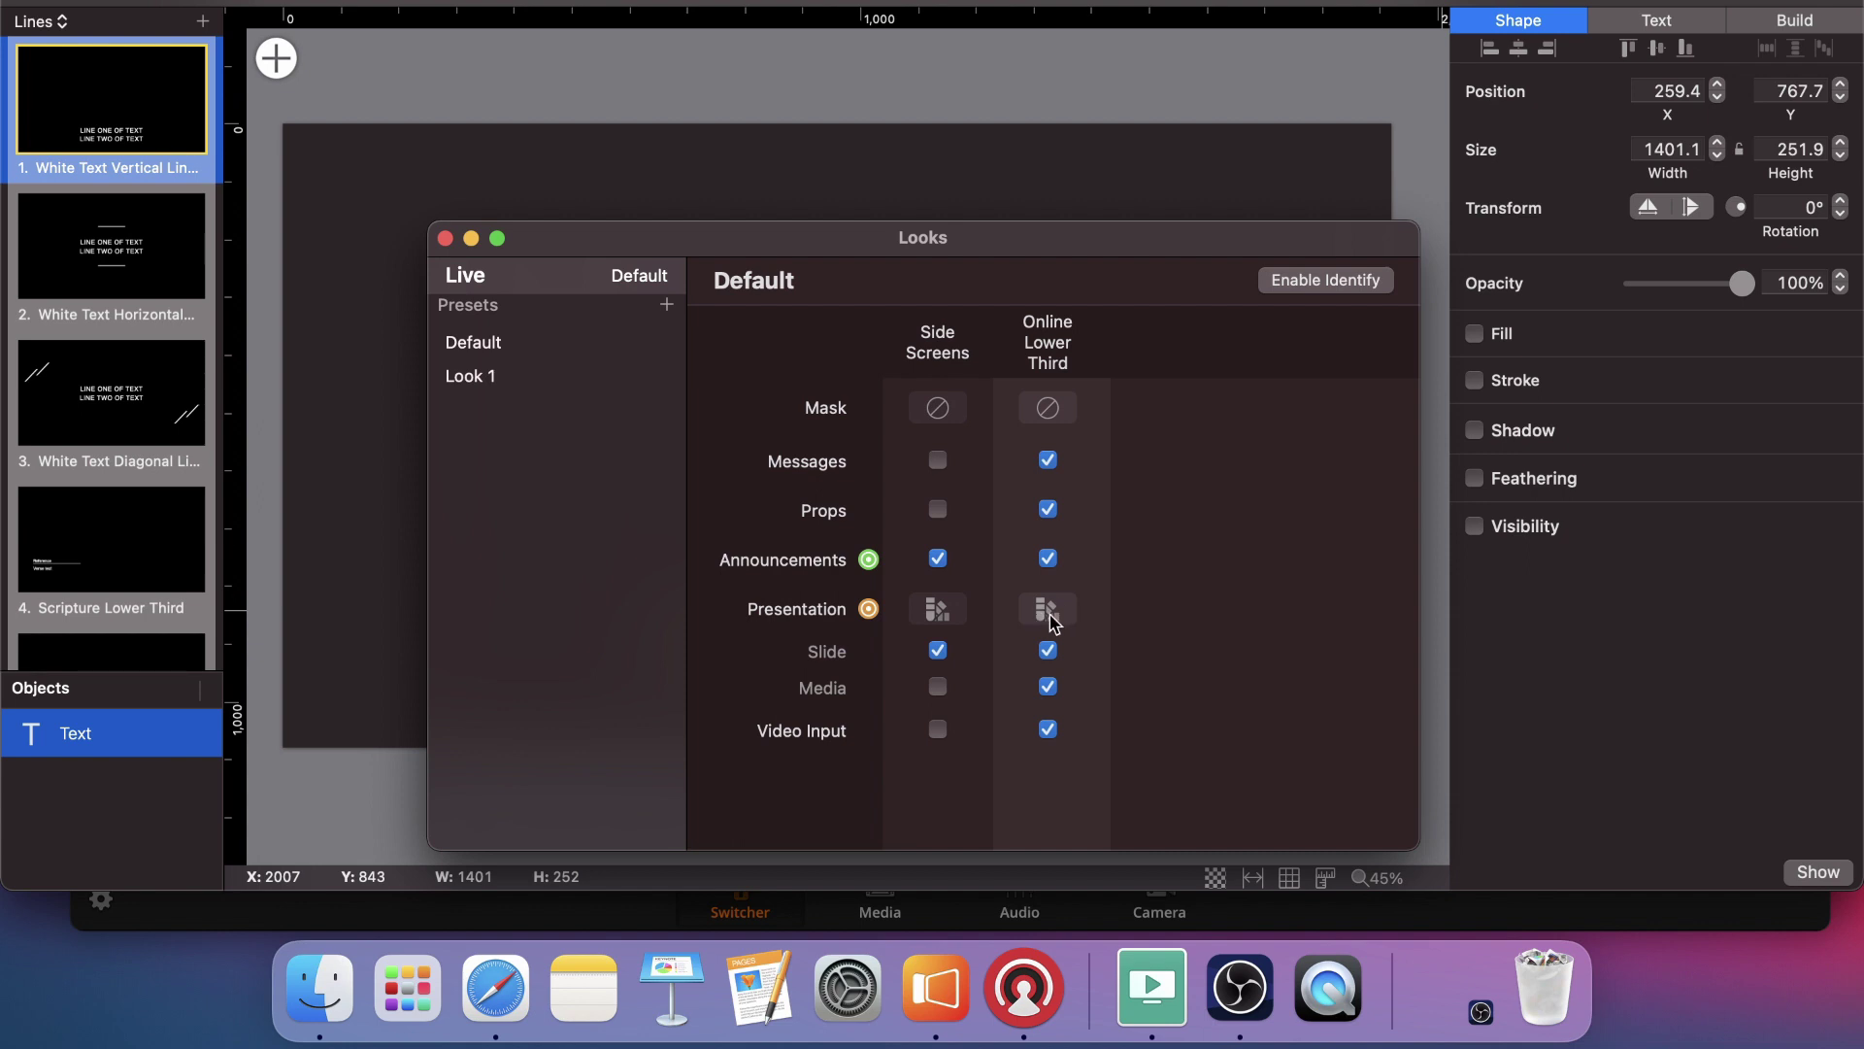
{"action": "left_click", "coordinate": [444, 239]}
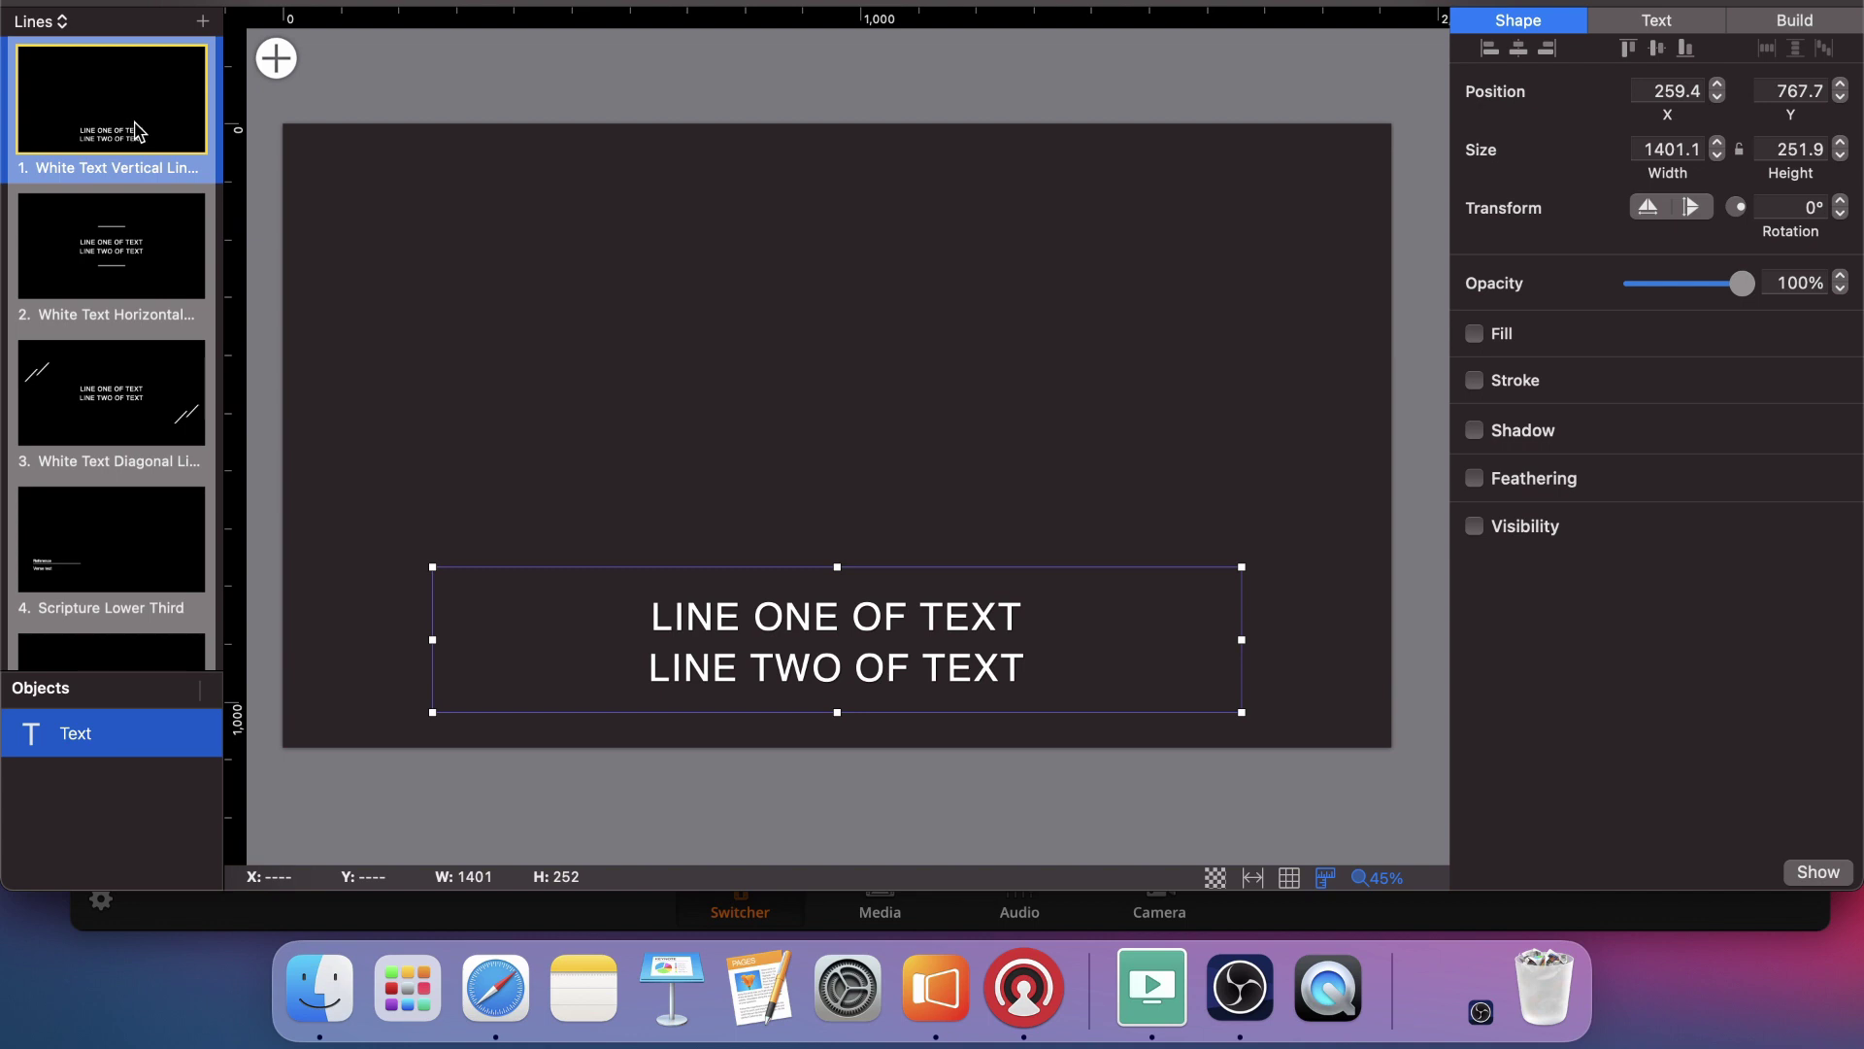
{"action": "key", "text": "super+w"}
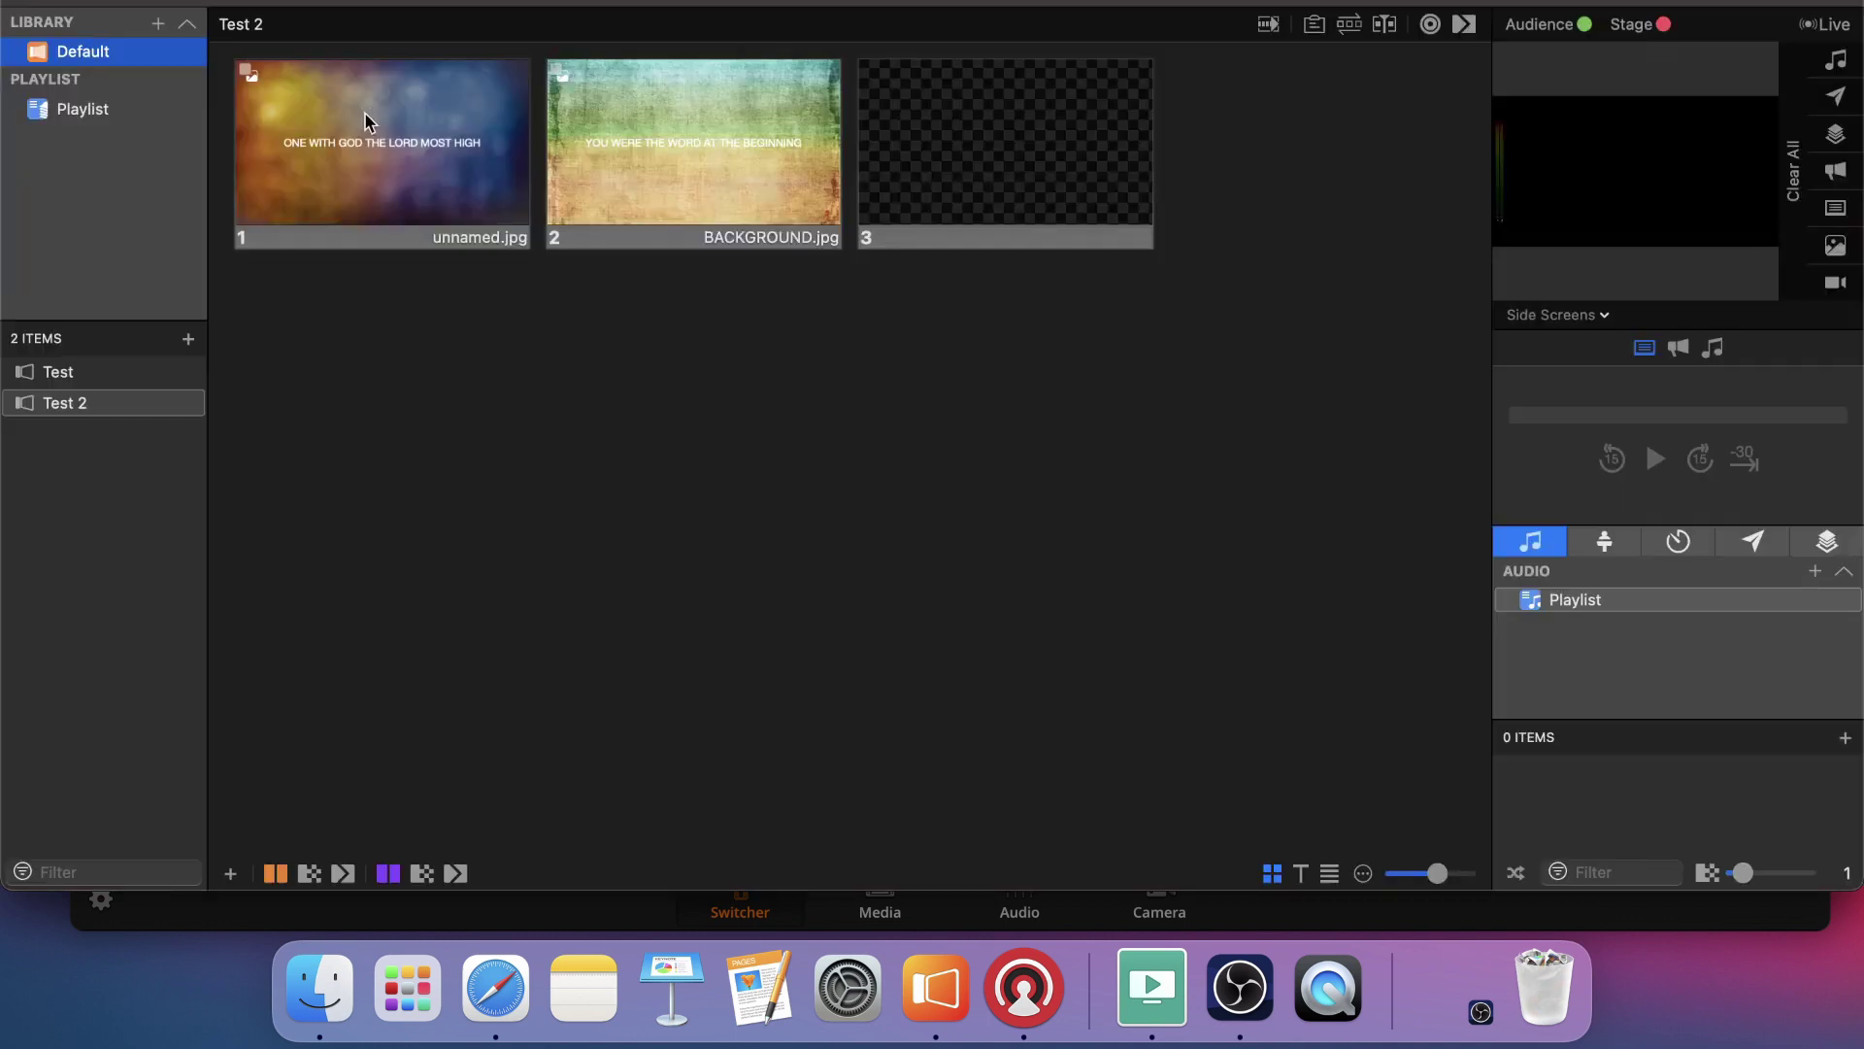
Put slide 1 live and switch the screen preview to Online Lower Third
{"action": "left_click", "coordinate": [383, 130]}
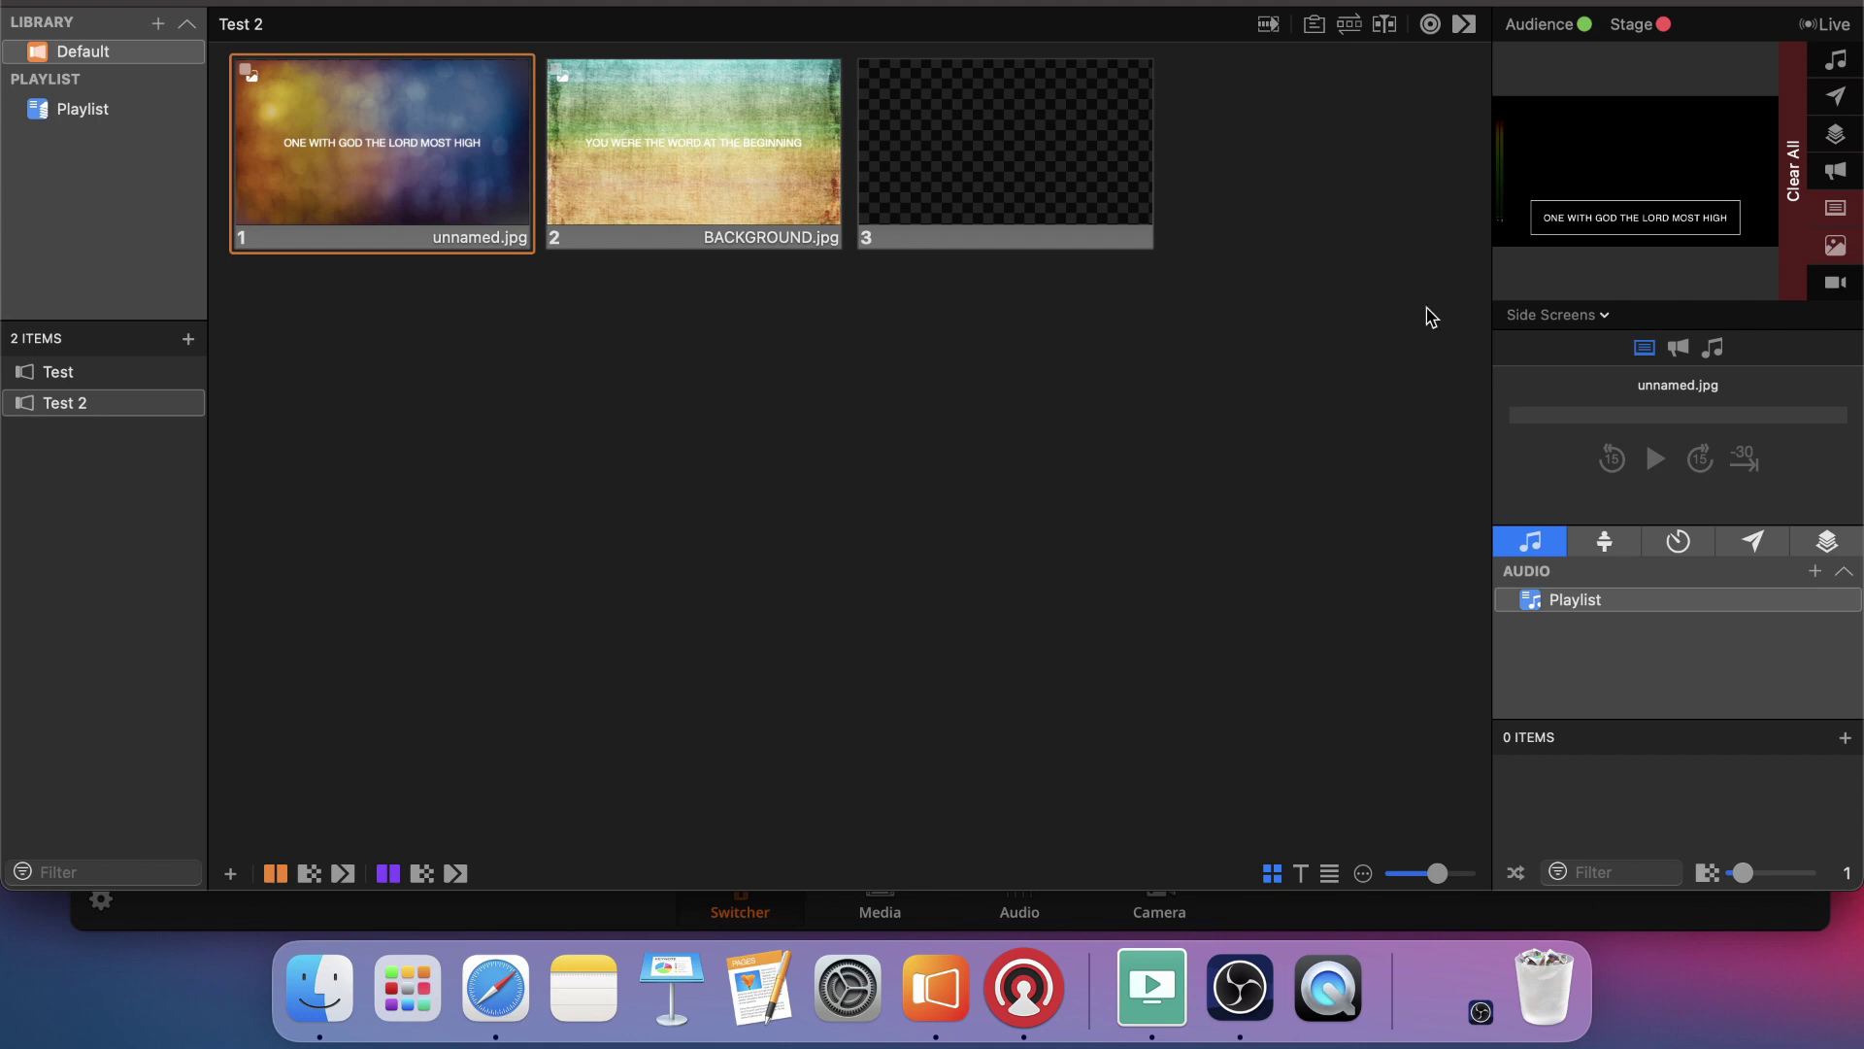
{"action": "left_click", "coordinate": [1598, 317]}
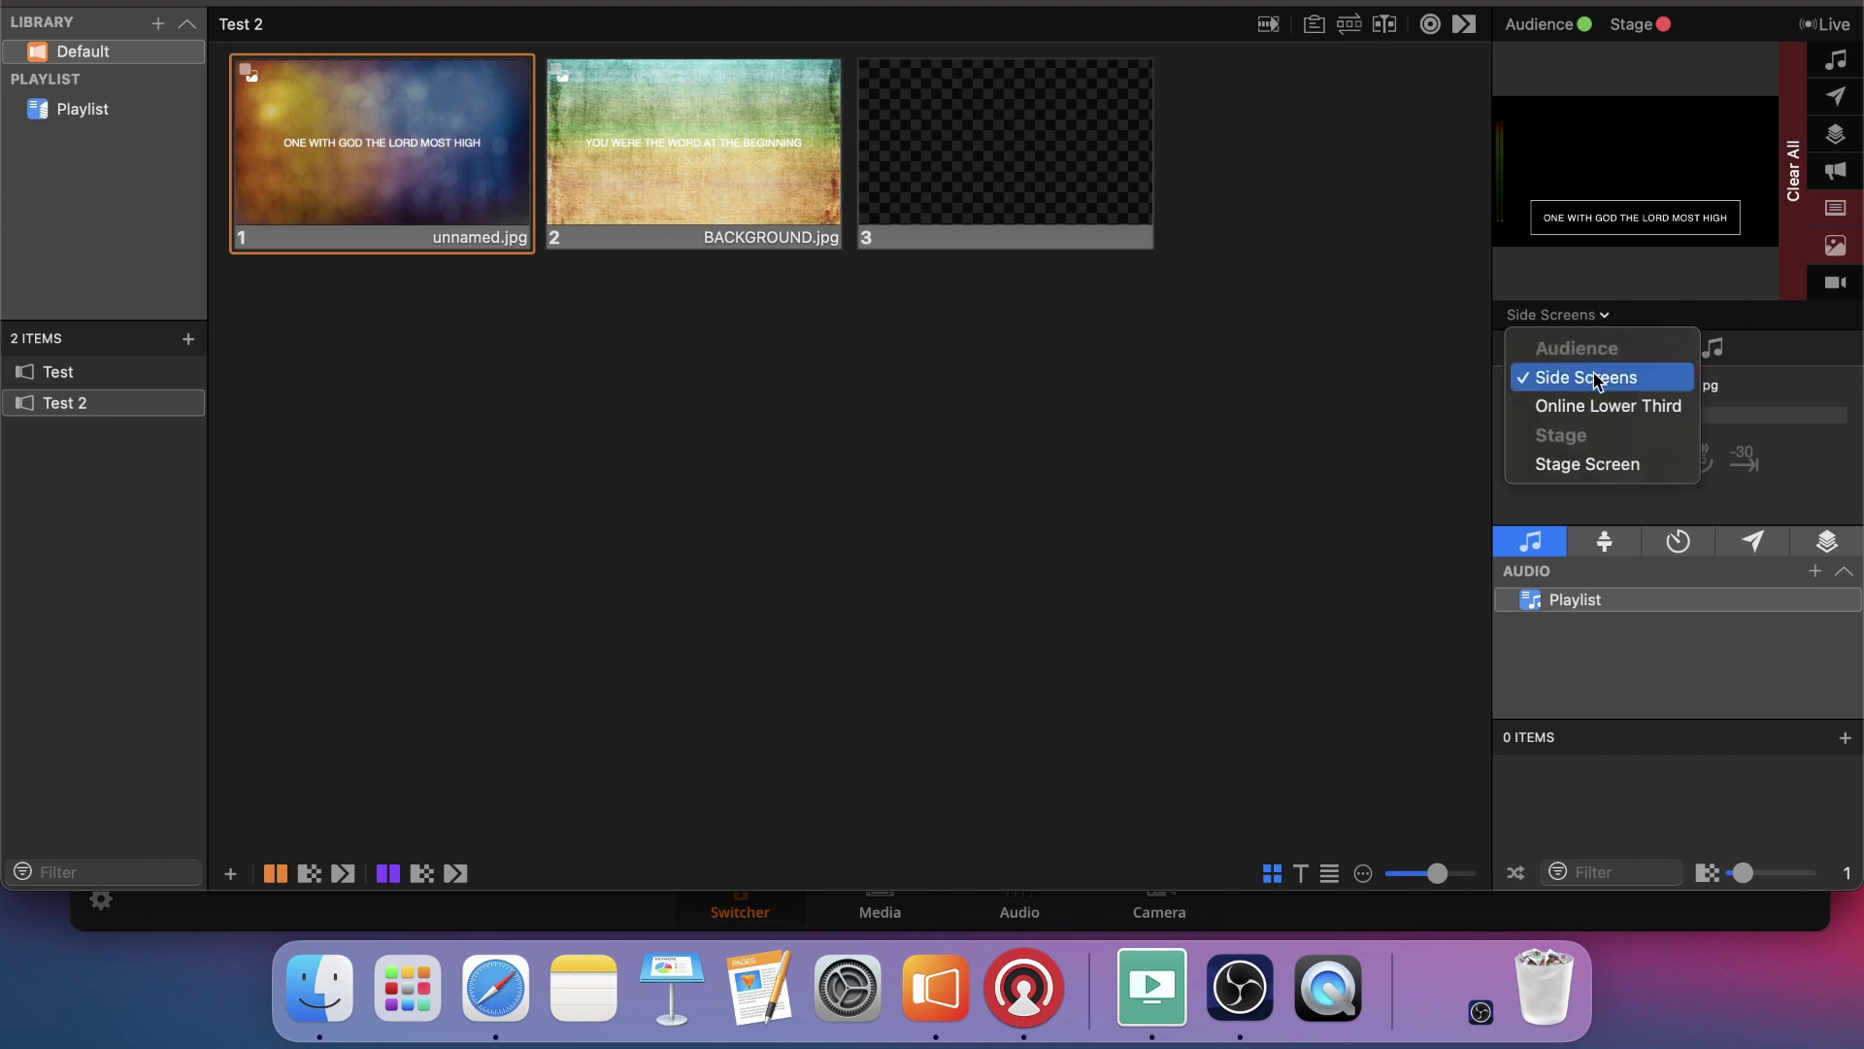
{"action": "left_click", "coordinate": [1600, 407]}
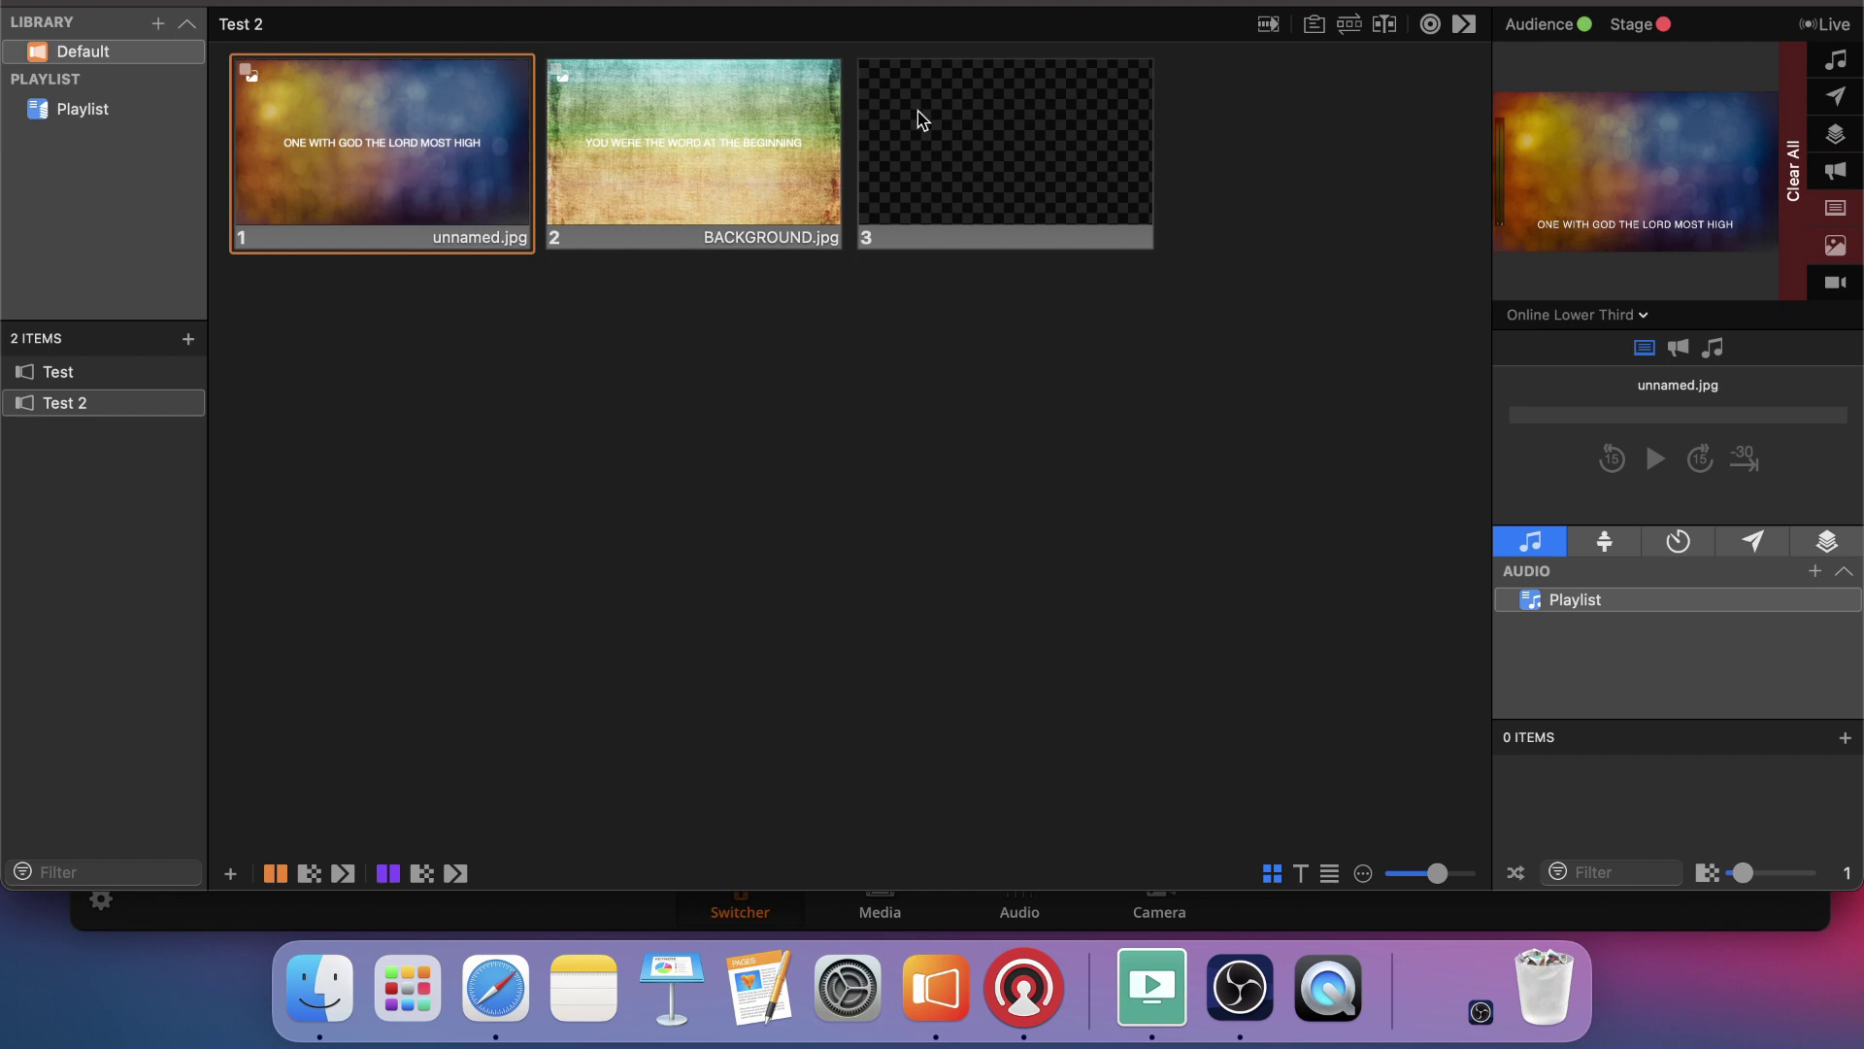
{"action": "left_click", "coordinate": [456, 2]}
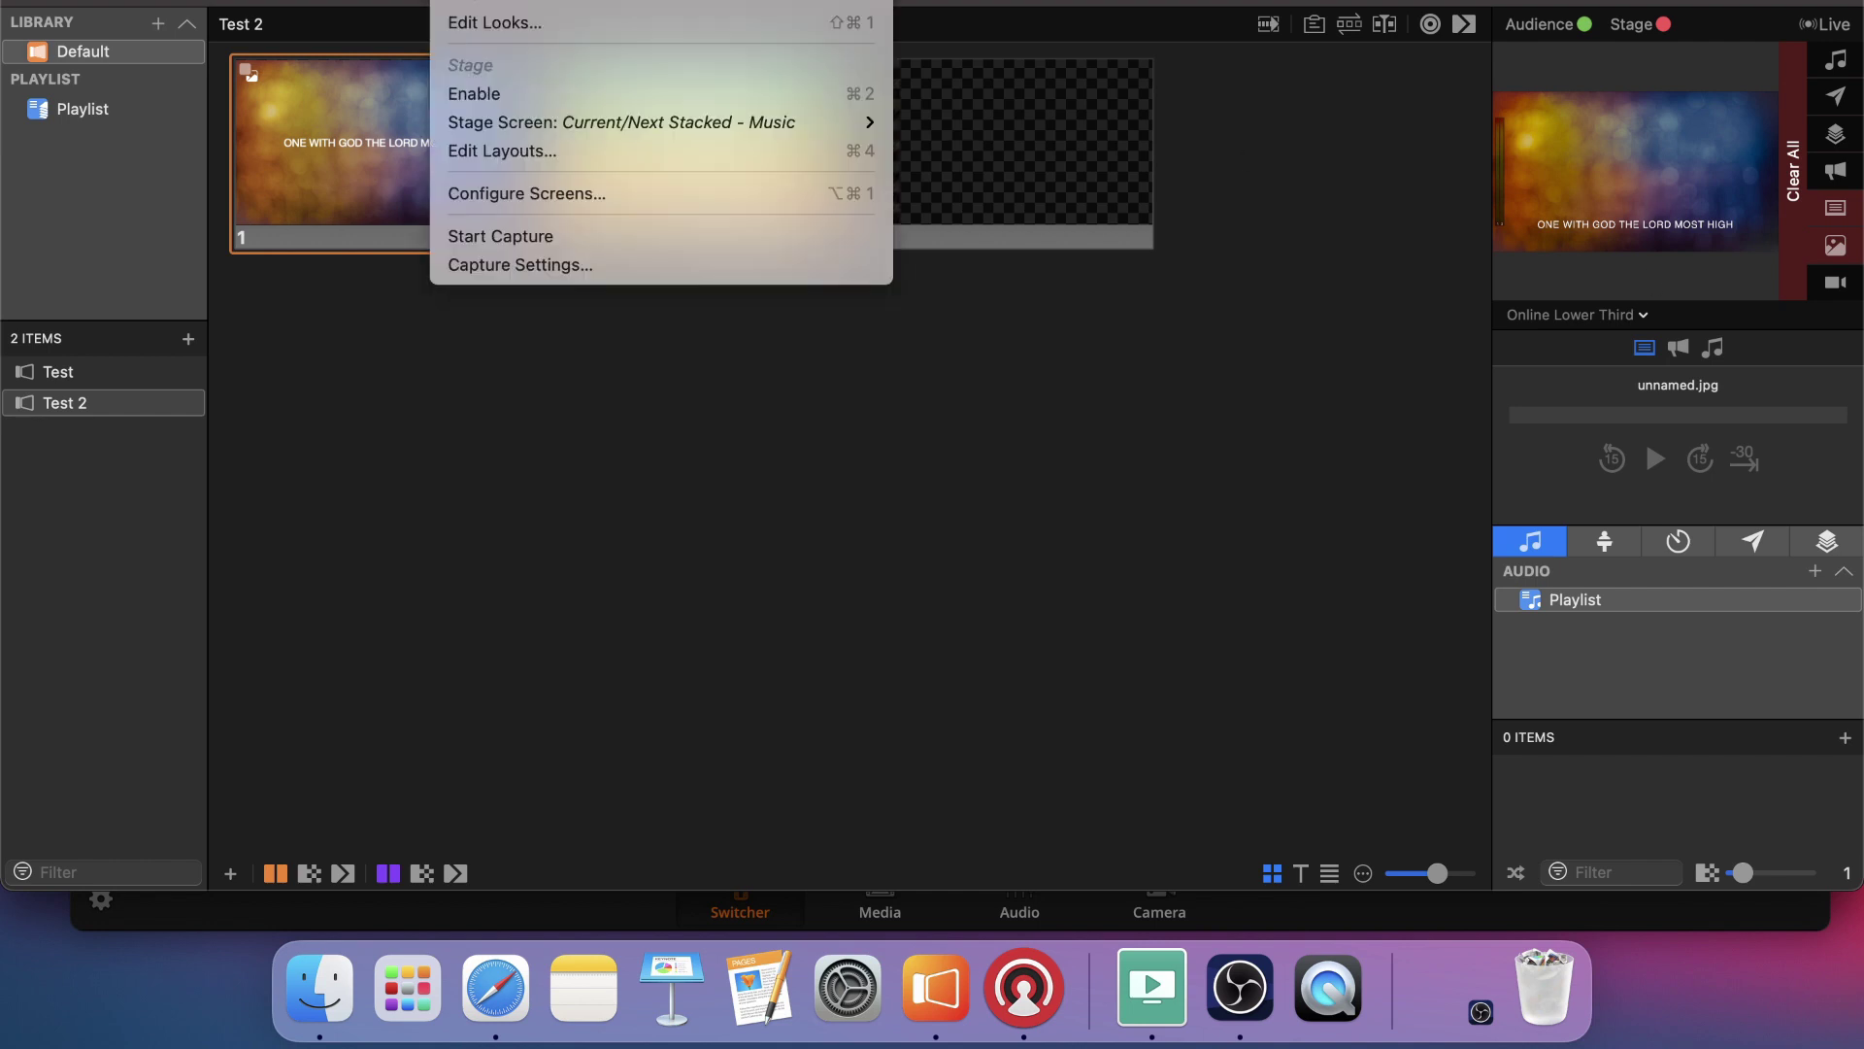
Uncheck Media for the Online Lower Third screen in Edit Looks so text shows over black
{"action": "left_click", "coordinate": [510, 21]}
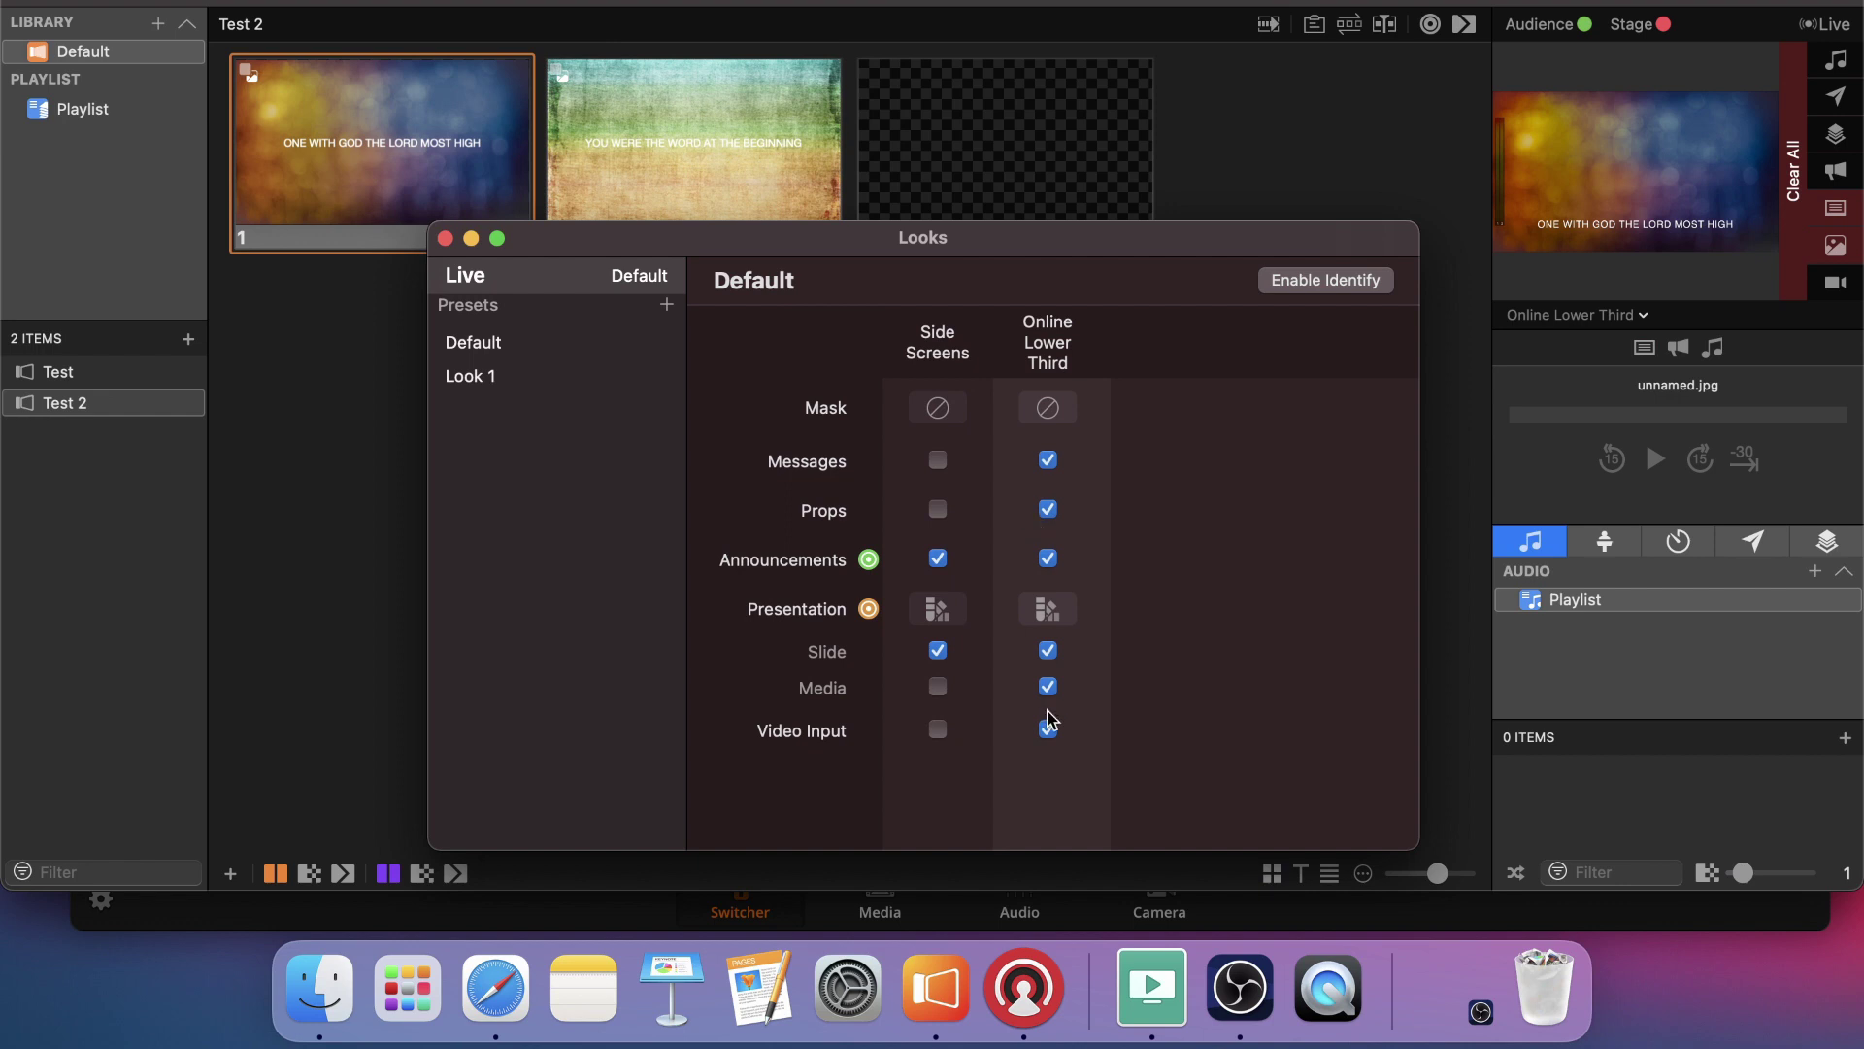
{"action": "left_click", "coordinate": [1048, 688]}
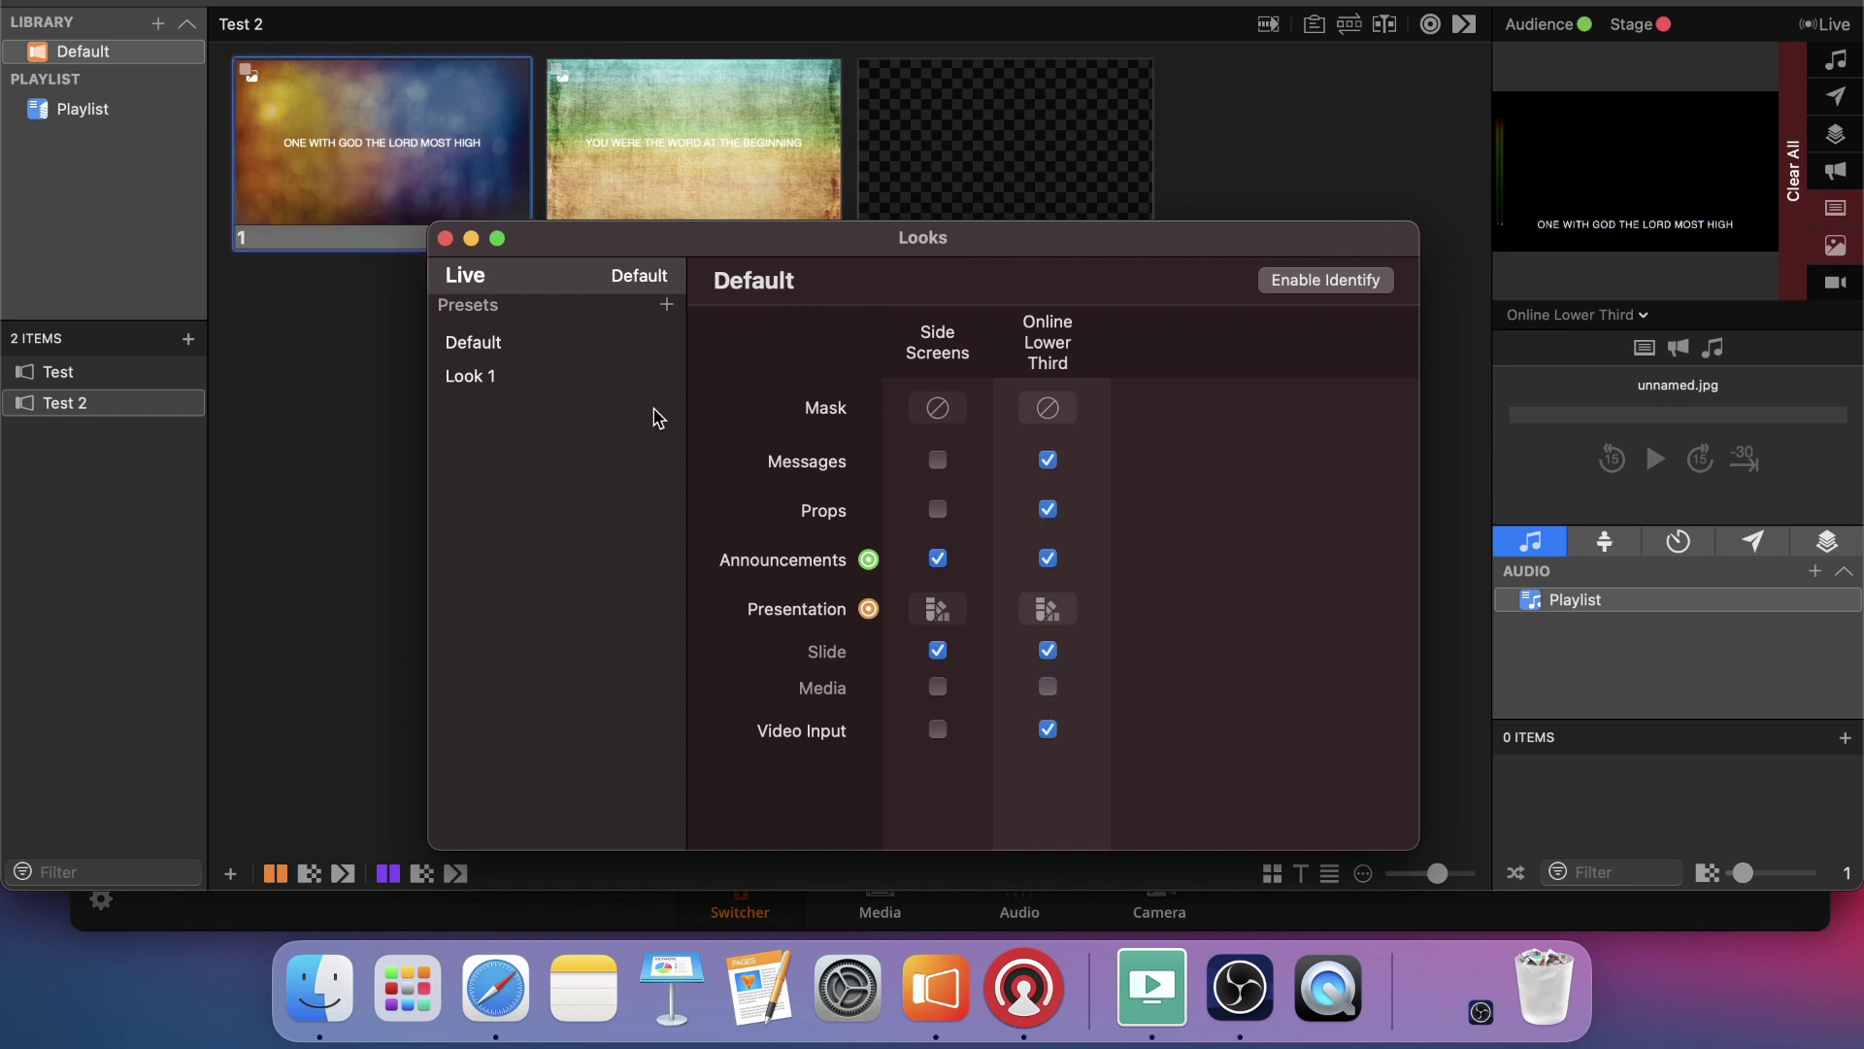
{"action": "left_click", "coordinate": [445, 238]}
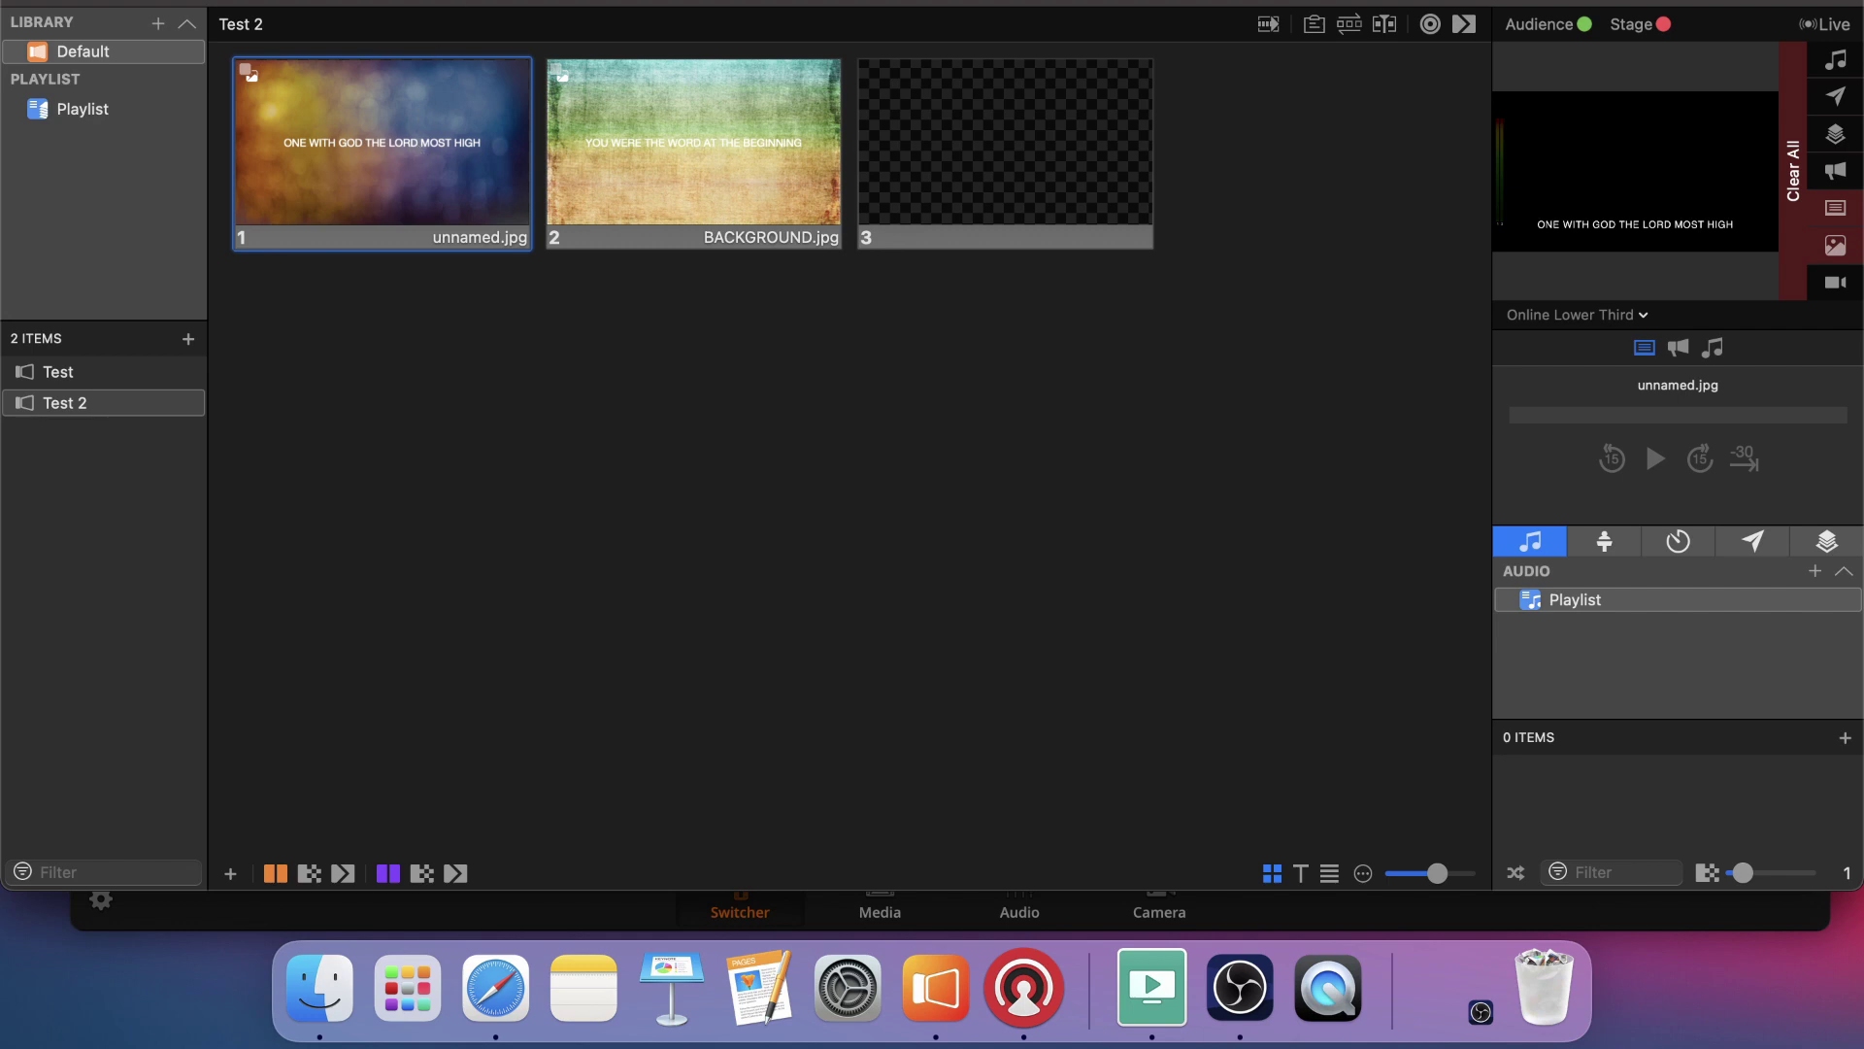
{"action": "left_click", "coordinate": [541, 3]}
Open the White Text Vertical Lines theme via Lyric Styles > Lines > Edit… and minimize Looks
{"action": "left_click", "coordinate": [545, 24]}
{"action": "left_click", "coordinate": [1051, 608]}
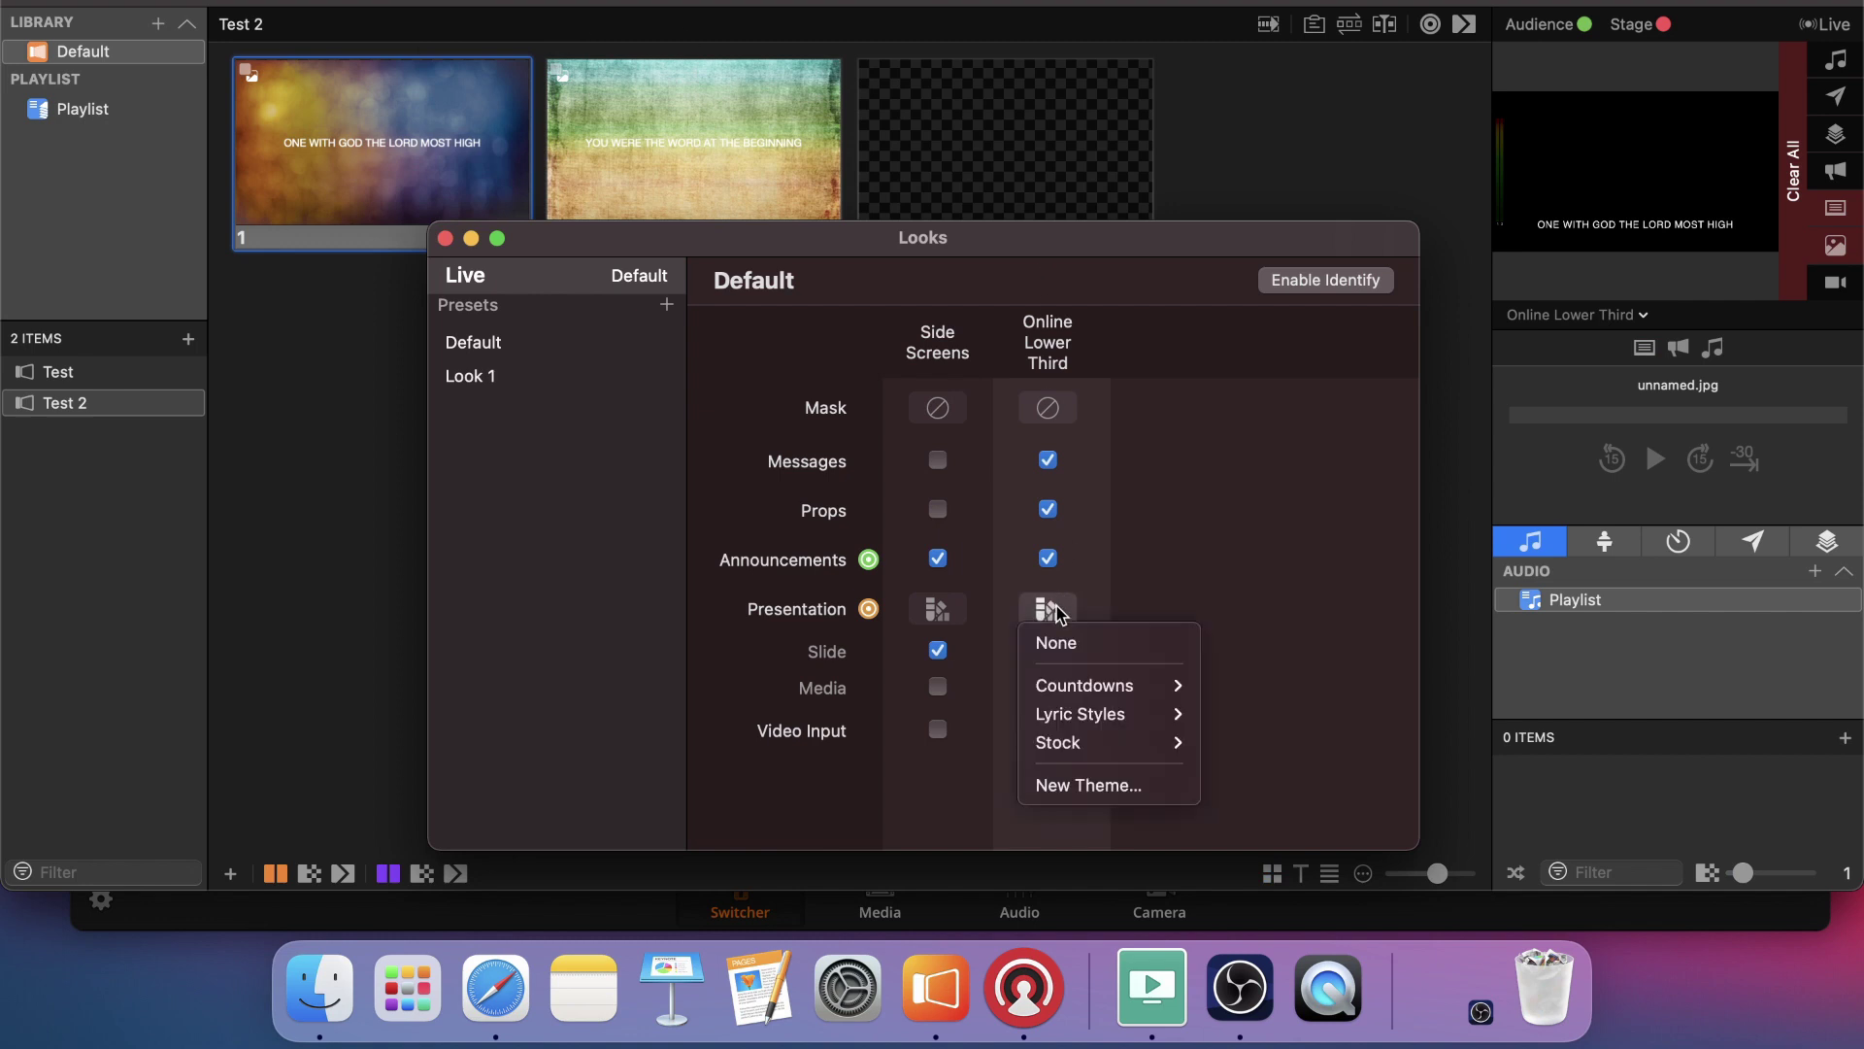
{"action": "mouse_move", "coordinate": [1146, 715]}
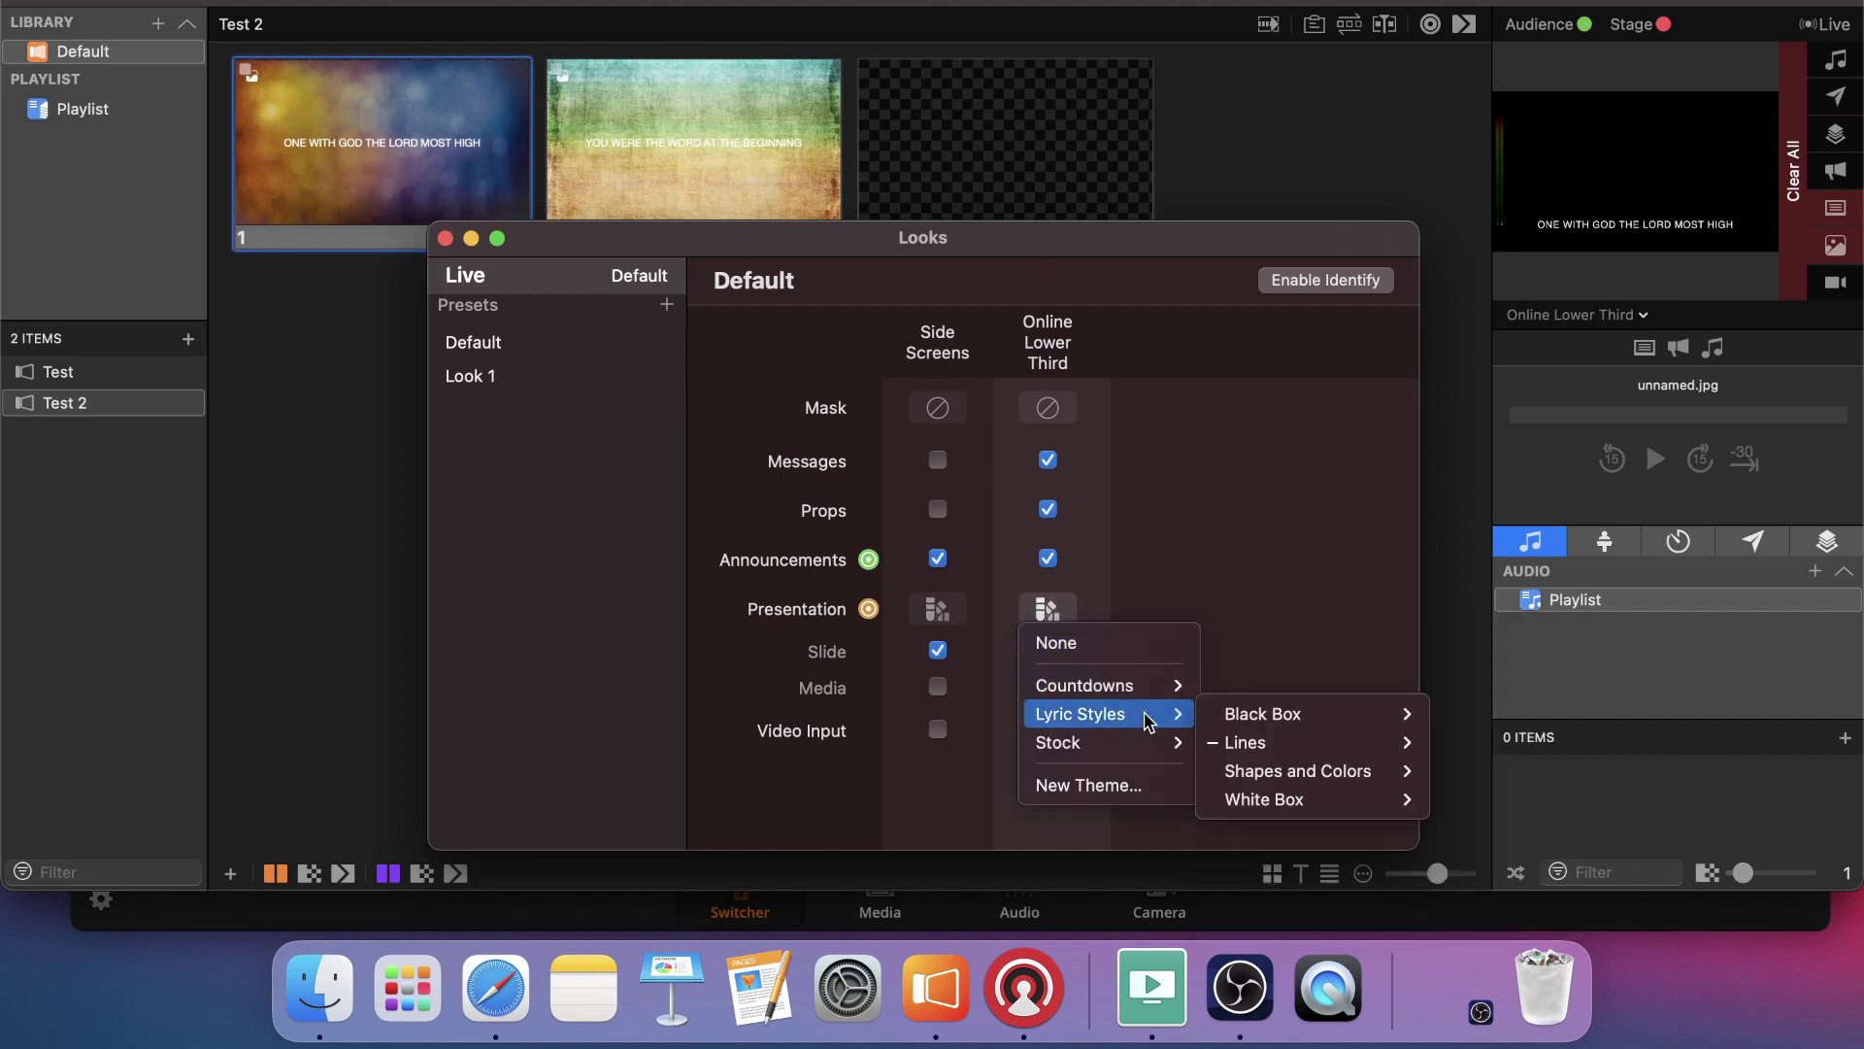
{"action": "mouse_move", "coordinate": [1277, 750]}
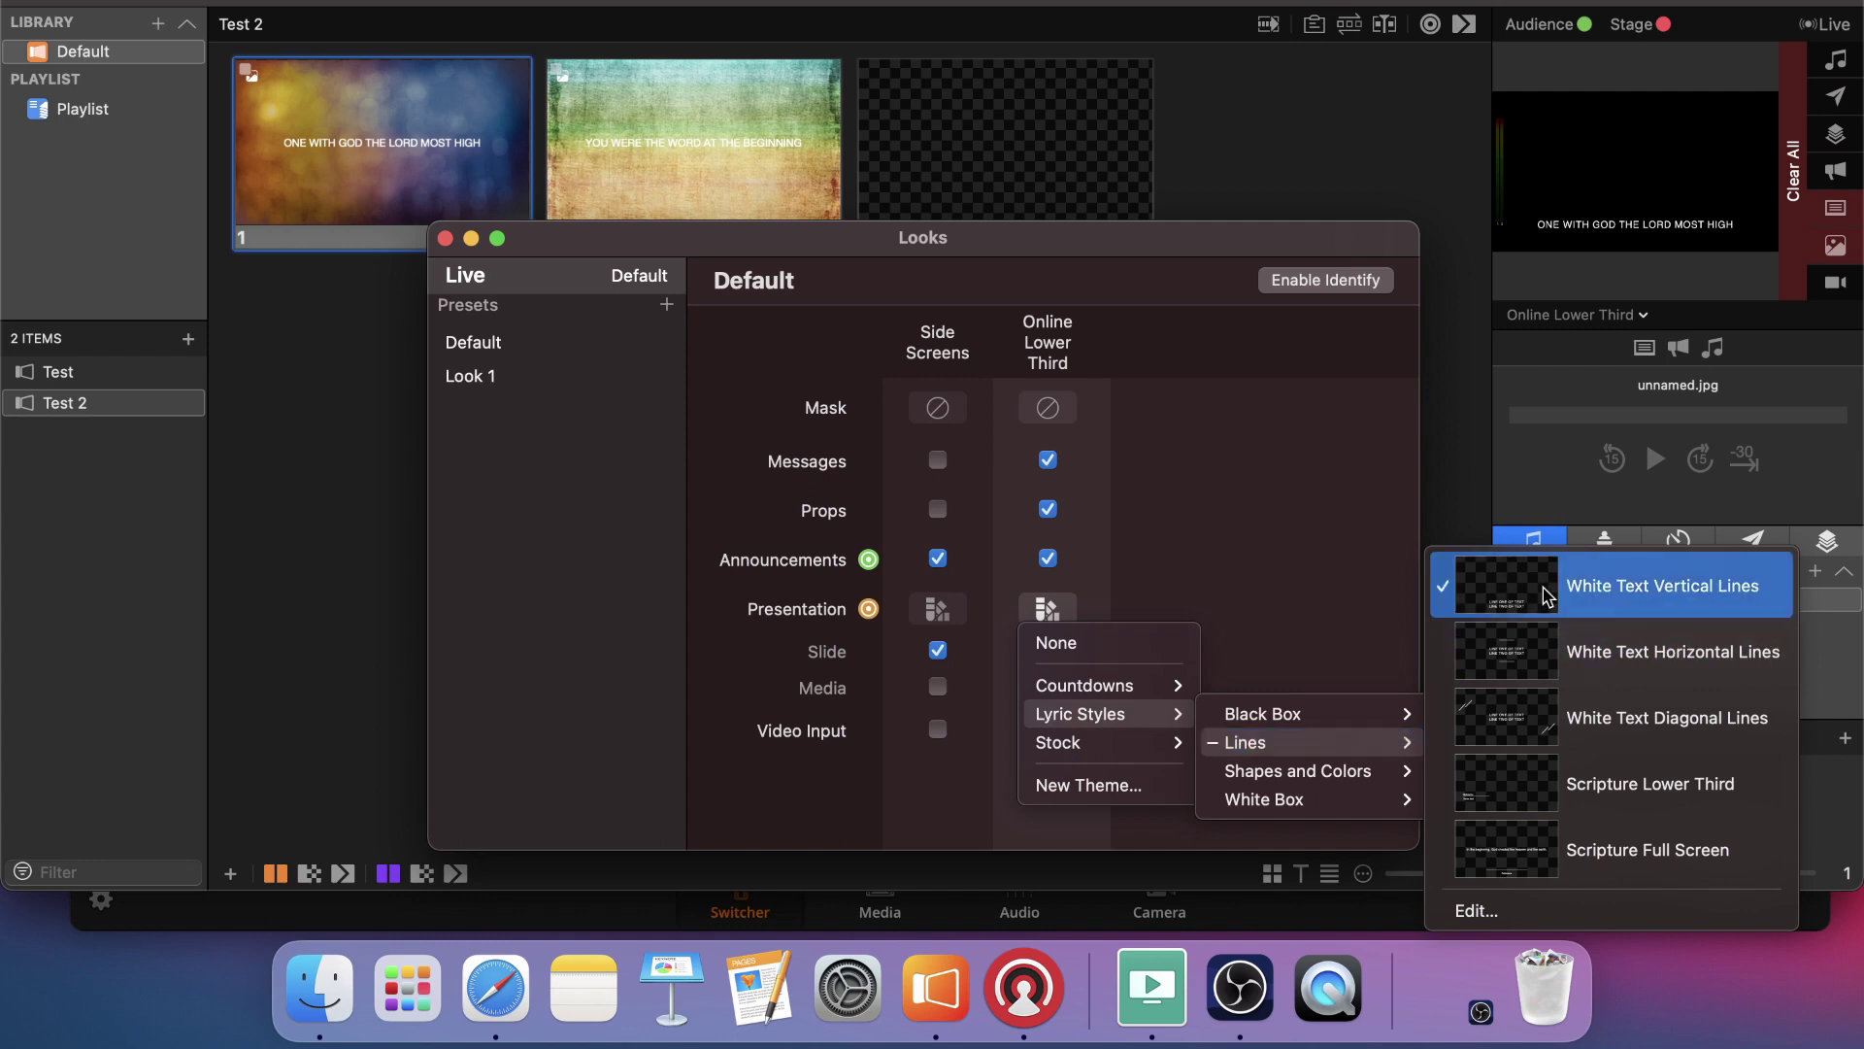
{"action": "left_click", "coordinate": [1480, 910]}
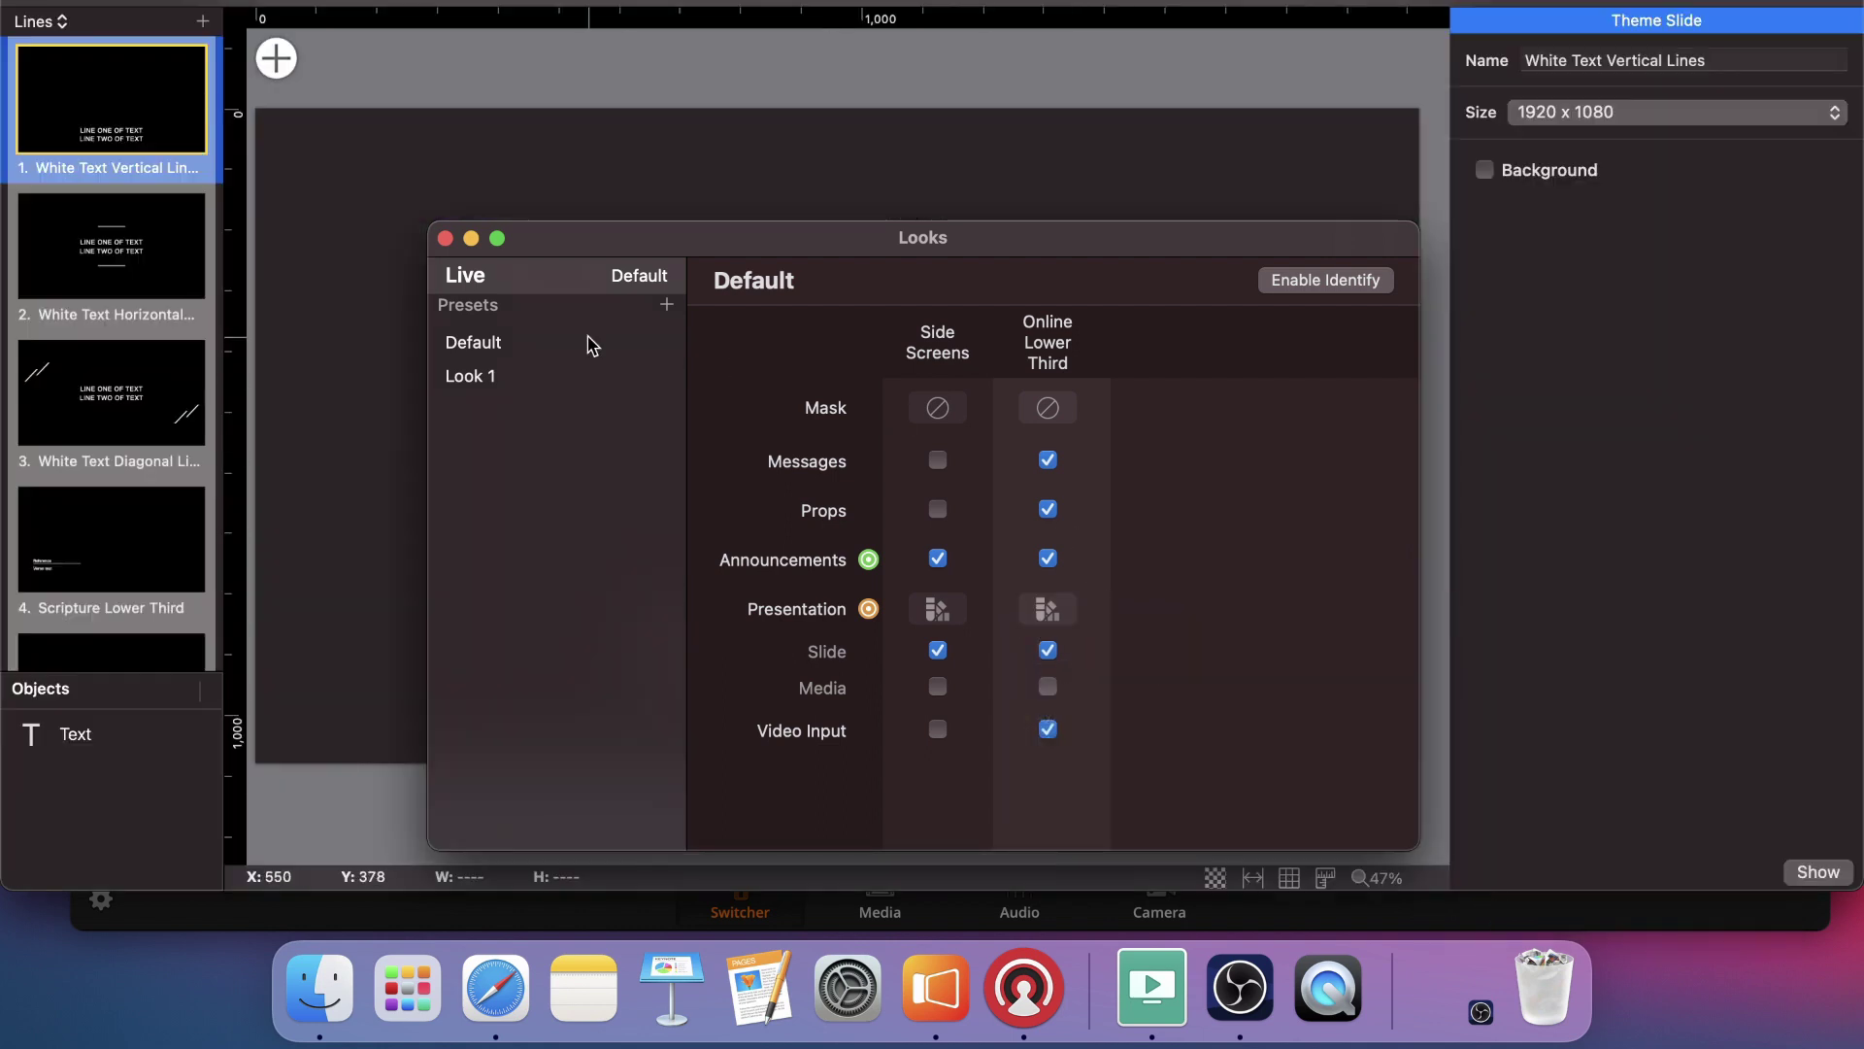
{"action": "left_click", "coordinate": [472, 239]}
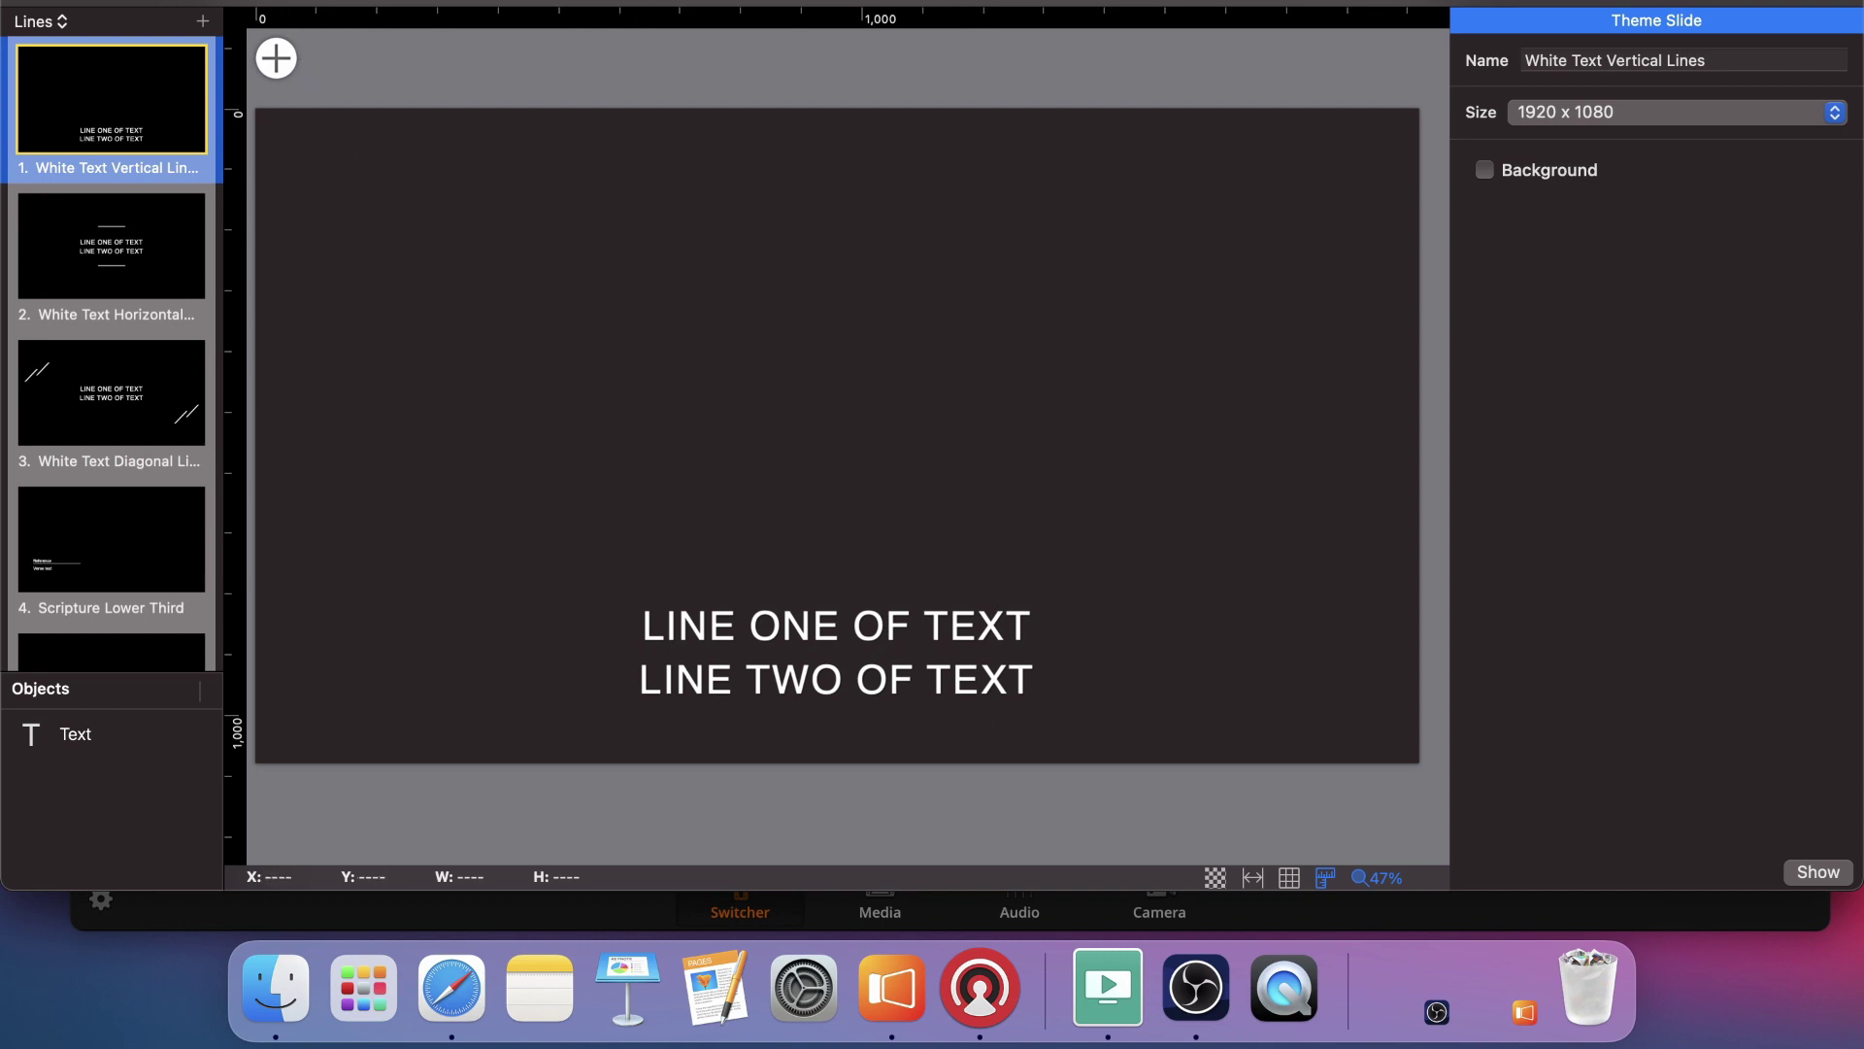
Close the theme editor and switch live output between slides 1 and 2 twice, ending on slide 1
{"action": "key", "text": "super+w"}
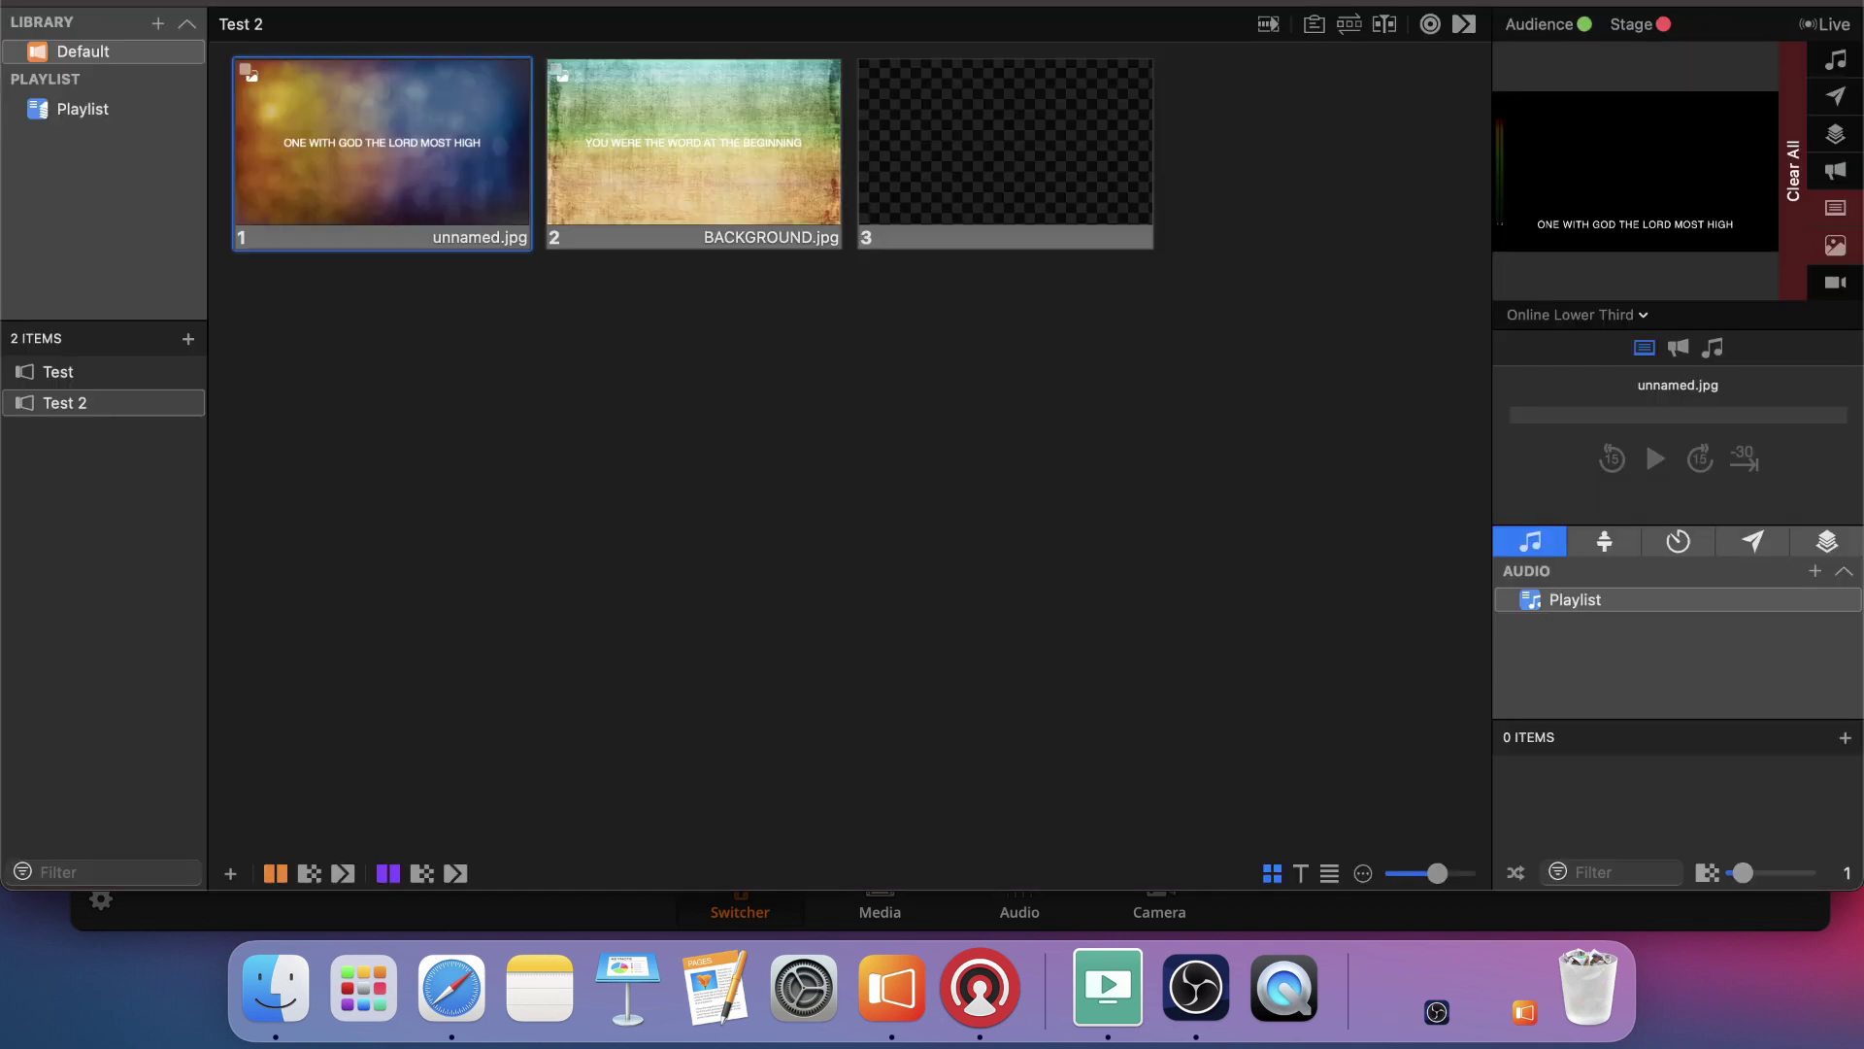
{"action": "left_click", "coordinate": [356, 199]}
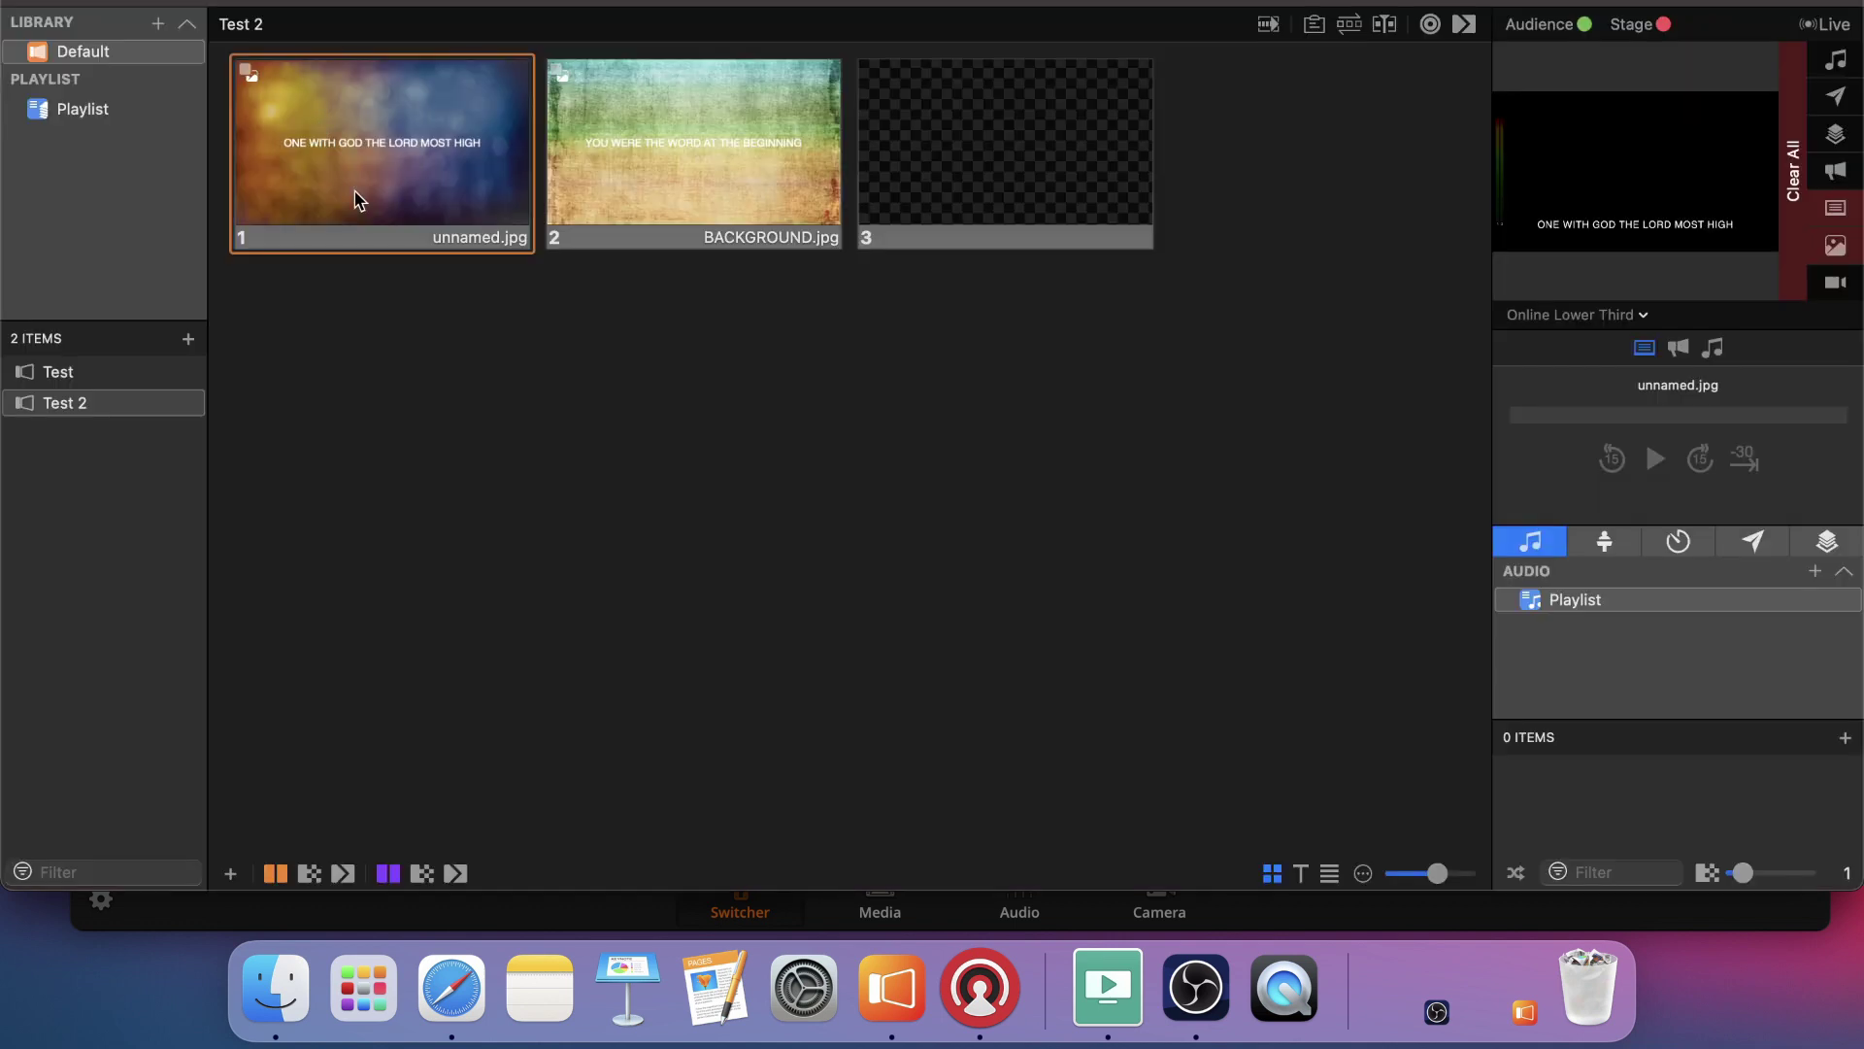
{"action": "key", "text": "Right"}
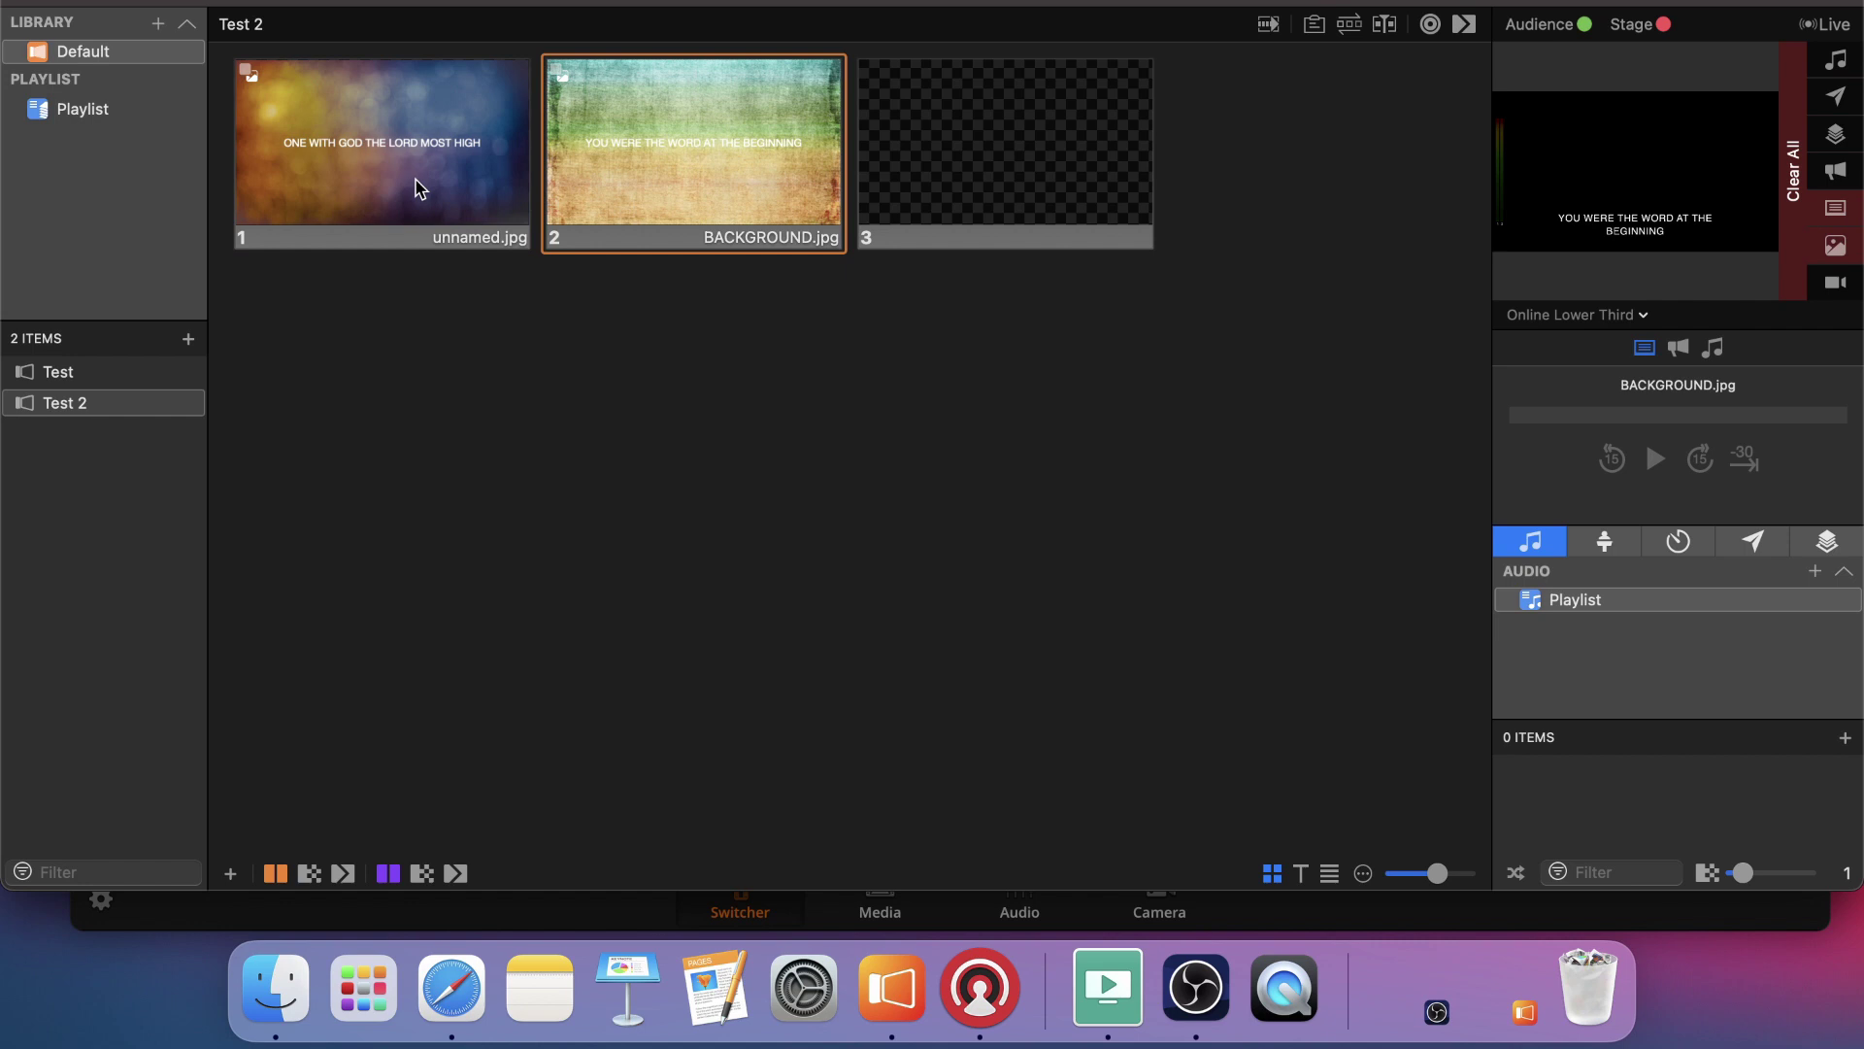
{"action": "left_click", "coordinate": [420, 187]}
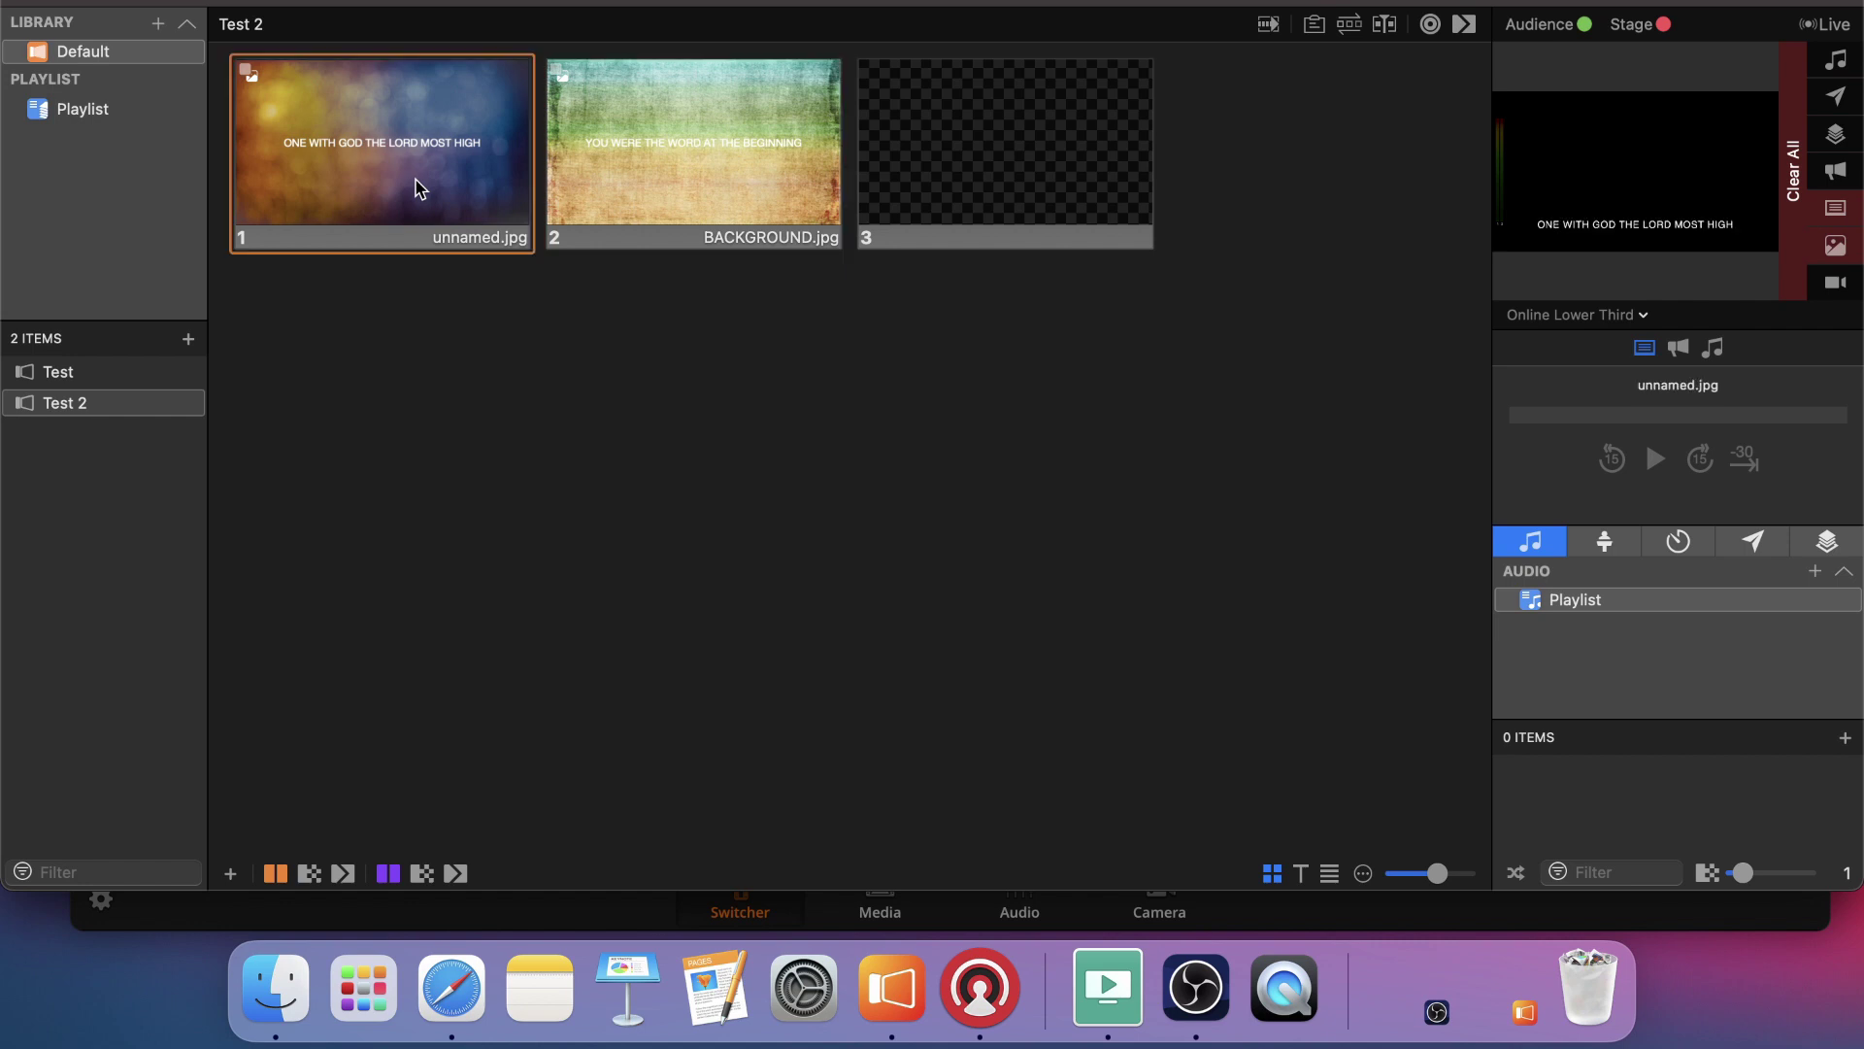
{"action": "key", "text": "Right"}
{"action": "left_click", "coordinate": [419, 187]}
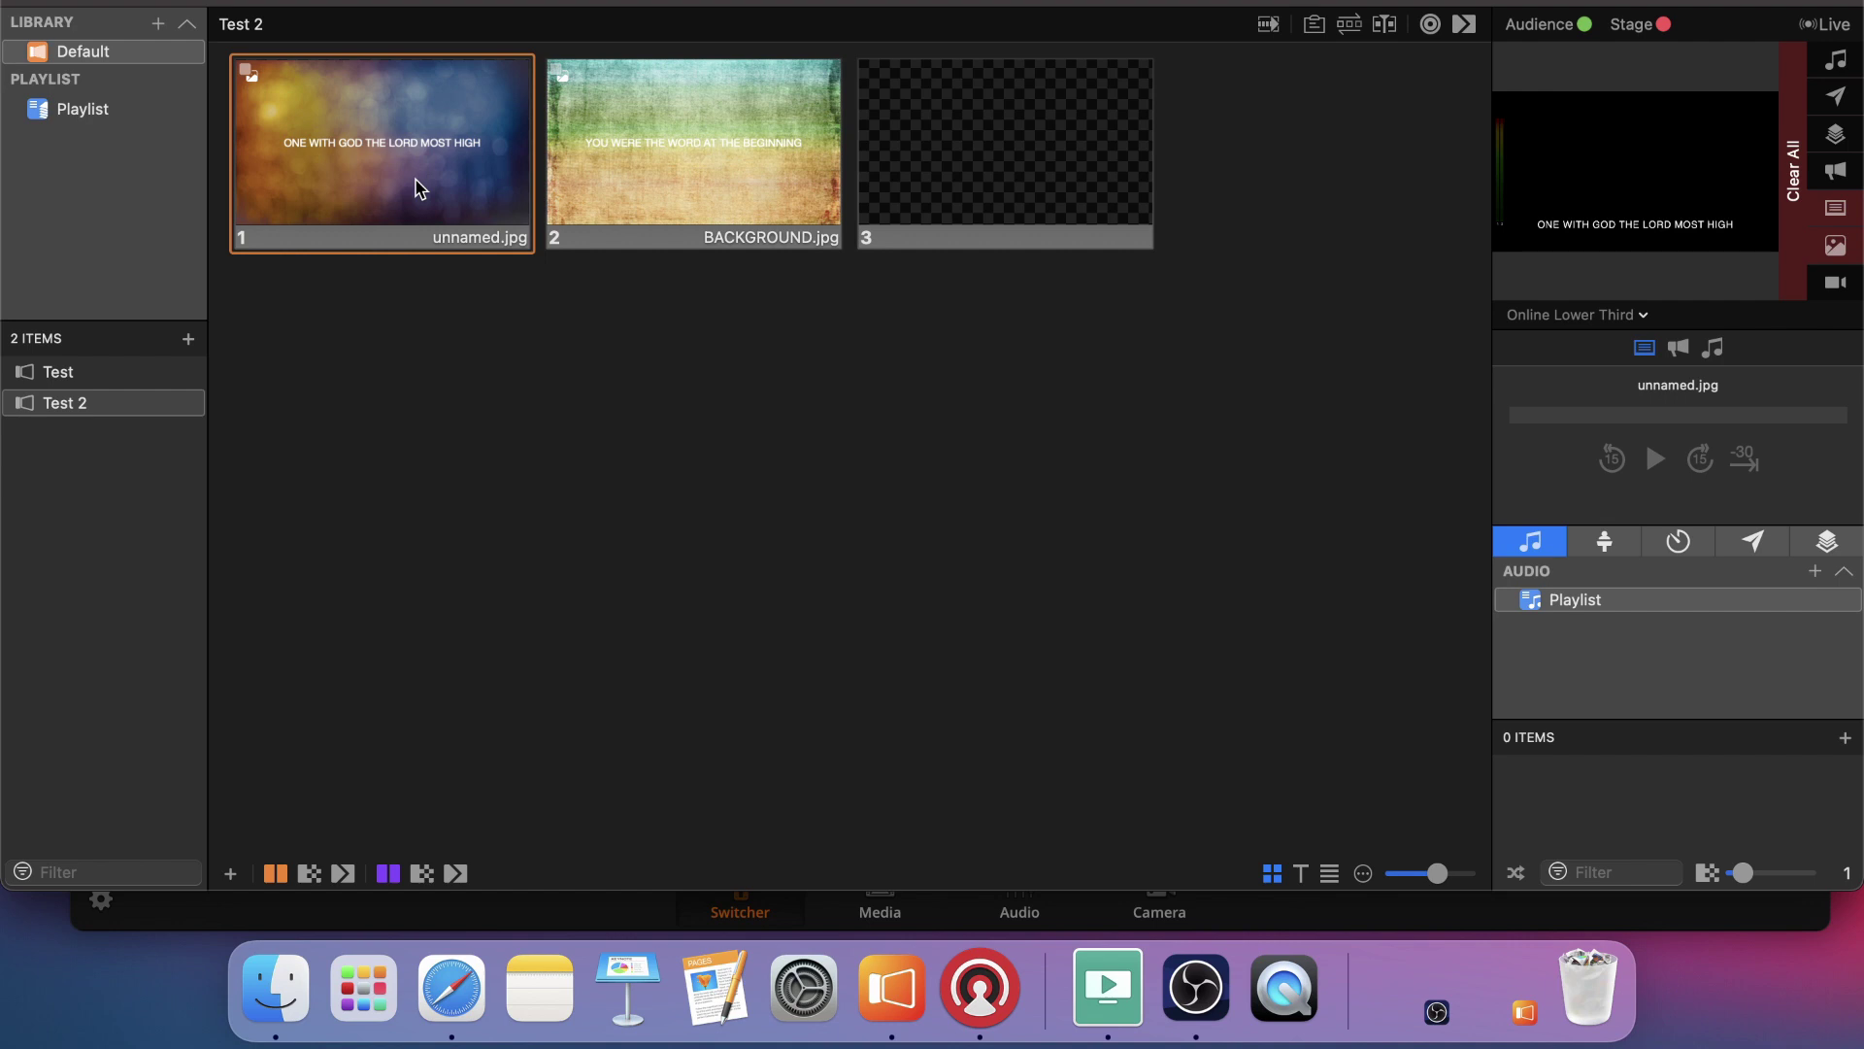